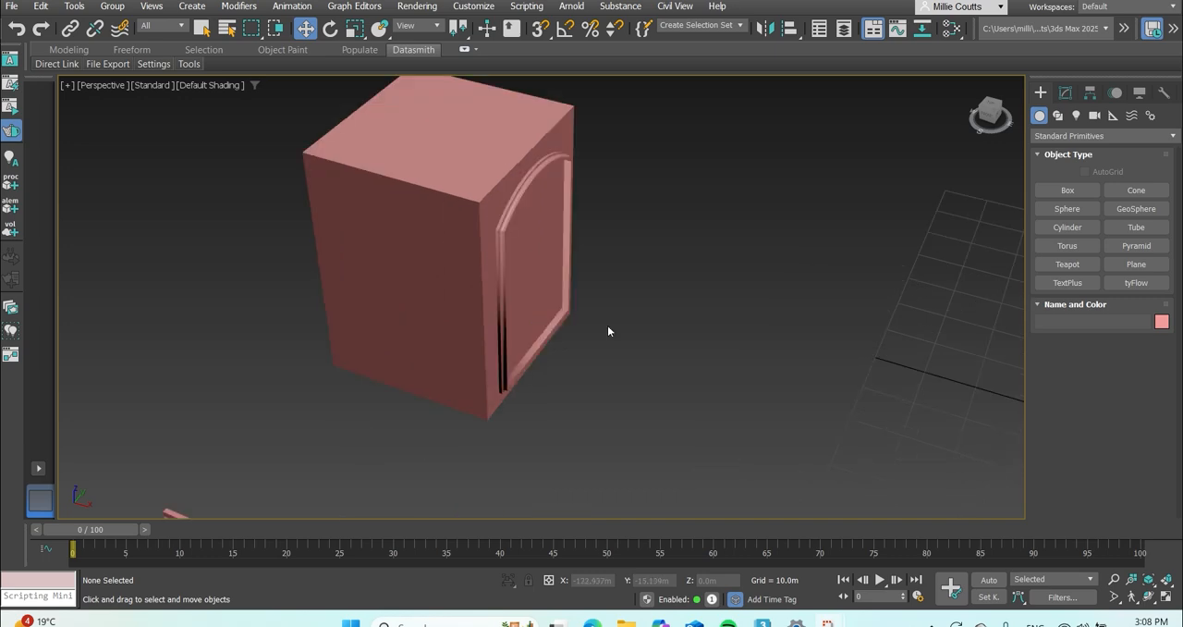
# Examine the existing arched-panel cabinet, moulding pieces, ornamental panel, lattice and frame models in the scene.
pyautogui.scroll(1, 832, 222)
pyautogui.scroll(-7, 546, 271)
pyautogui.scroll(5, 507, 442)
pyautogui.moveTo(507, 245); pyautogui.dragTo(540, 290, button='middle')
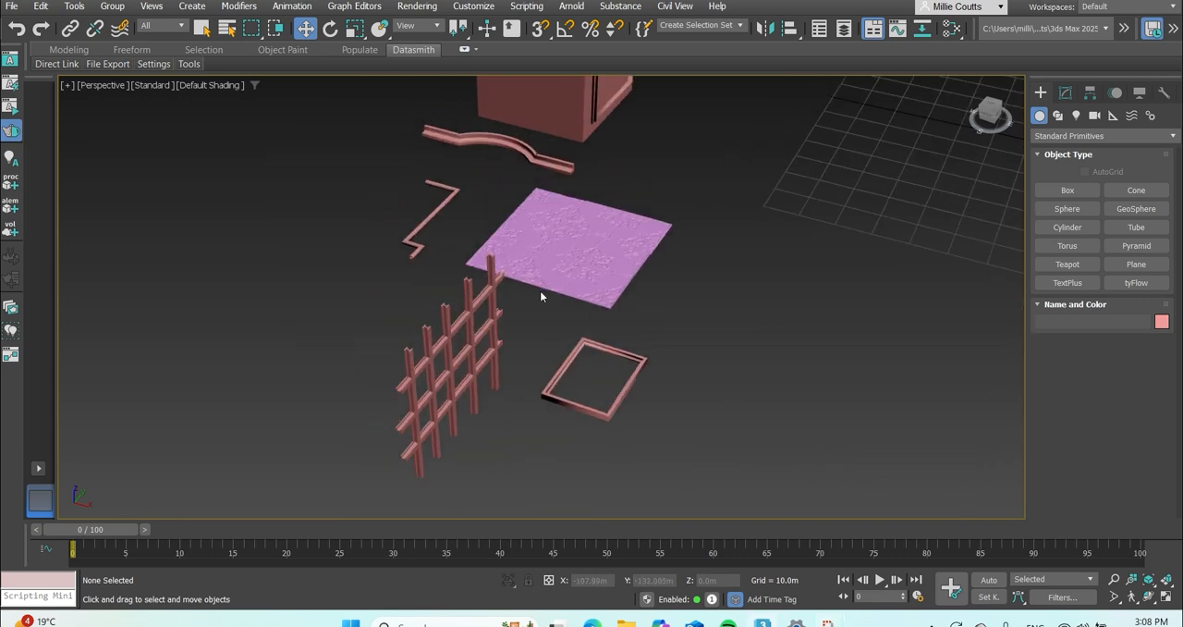
pyautogui.click(447, 435)
pyautogui.click(754, 382)
pyautogui.scroll(3, 445, 129)
pyautogui.scroll(2, 298, 343)
pyautogui.scroll(-5, 409, 327)
pyautogui.scroll(5, 528, 351)
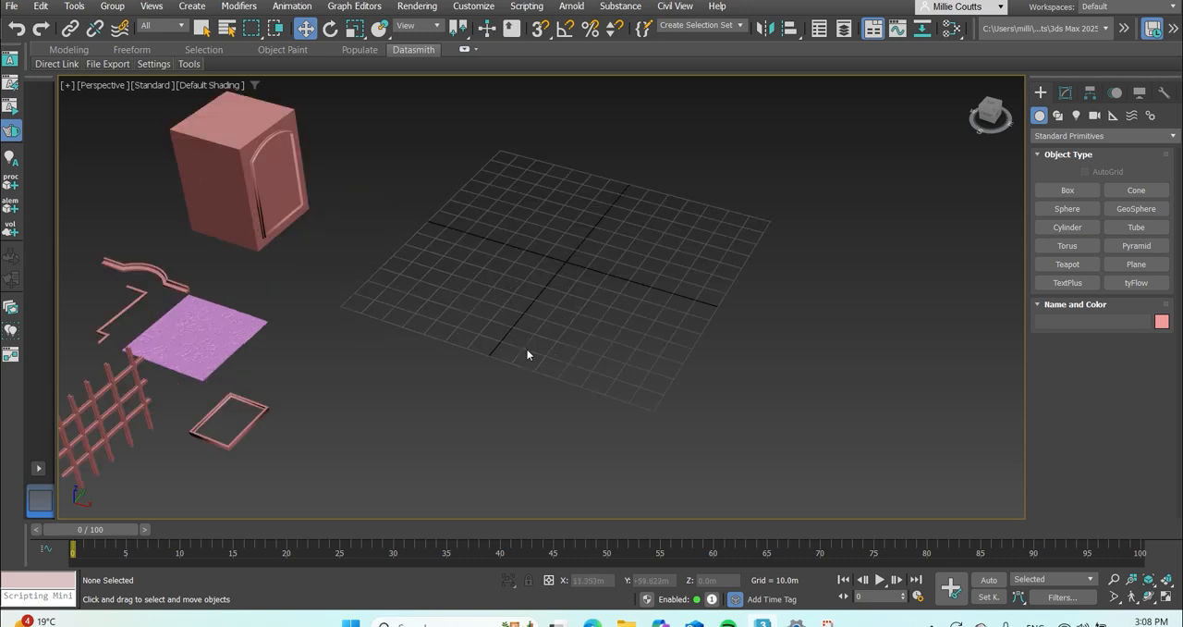
pyautogui.moveTo(529, 337); pyautogui.dragTo(469, 303, button='middle')
# In the top view, draw a closed rectangular Line spline about 20.6 m wide and 30.5 m tall beside the grid's vertical axis.
pyautogui.click(1066, 94)
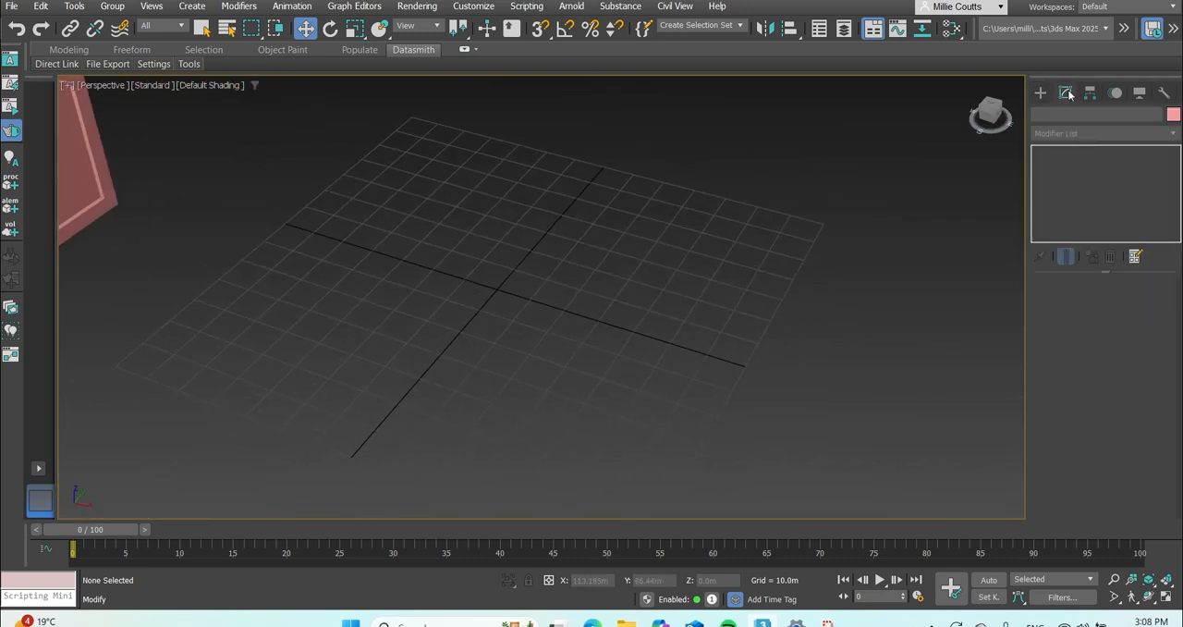
pyautogui.click(1041, 93)
pyautogui.click(1058, 115)
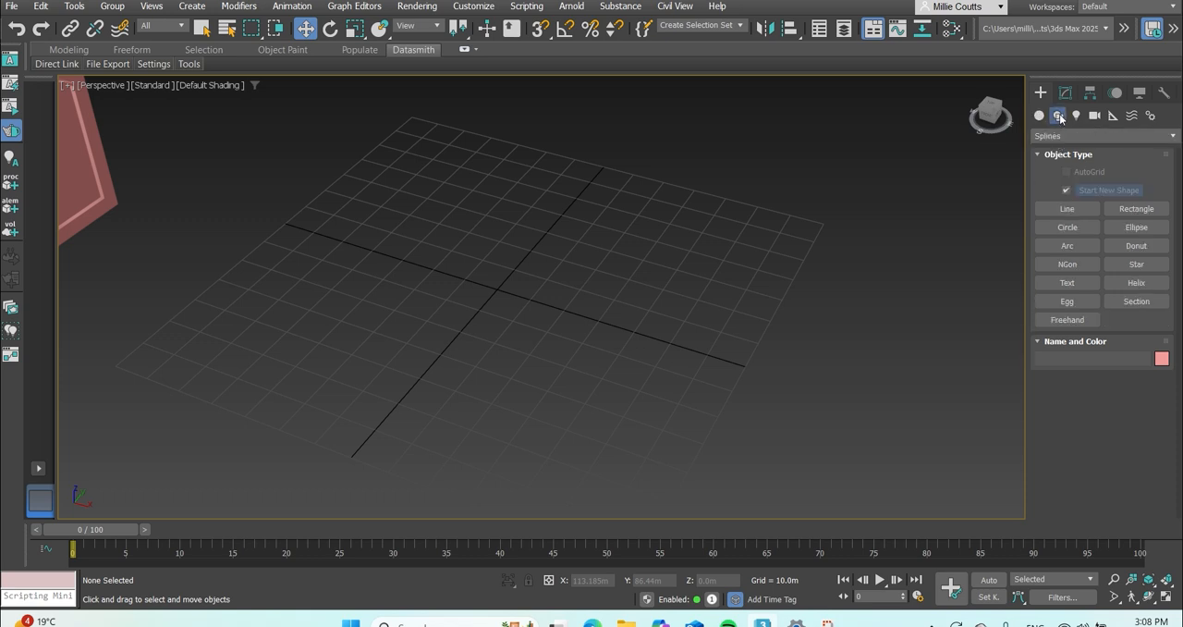
pyautogui.click(1068, 208)
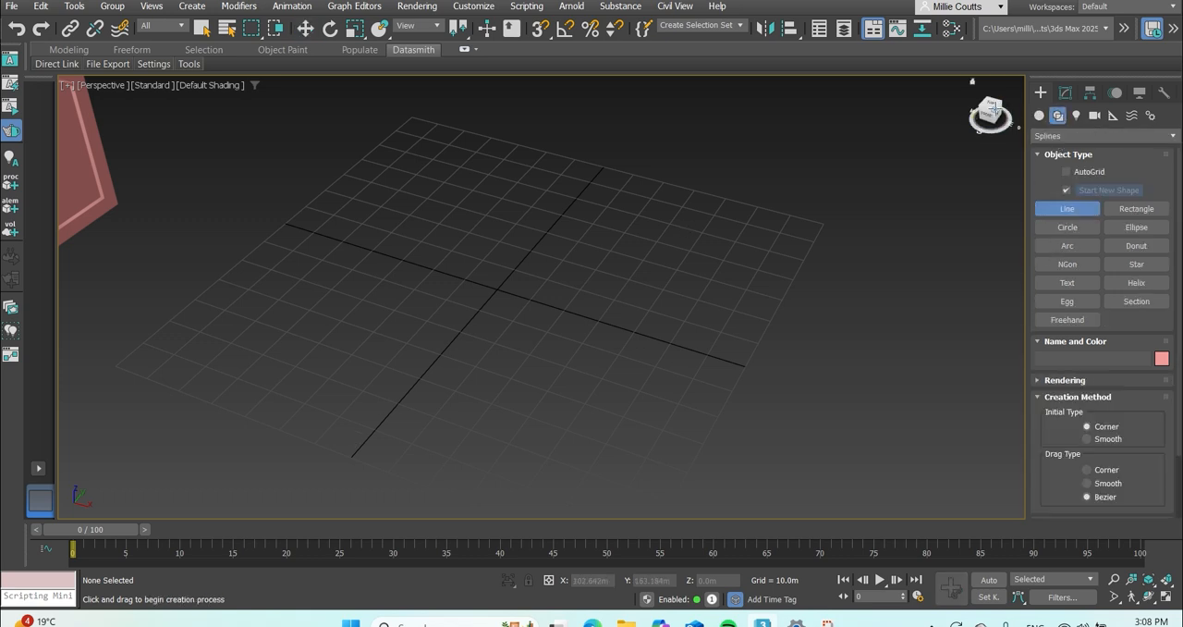
pyautogui.click(991, 105)
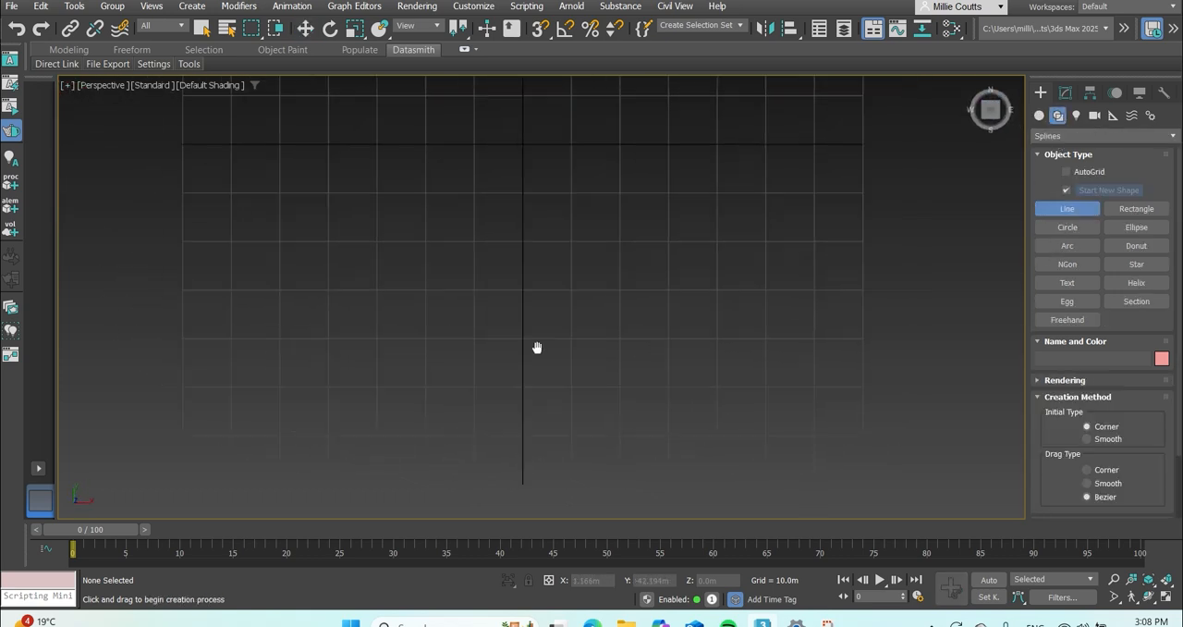
pyautogui.click(492, 376)
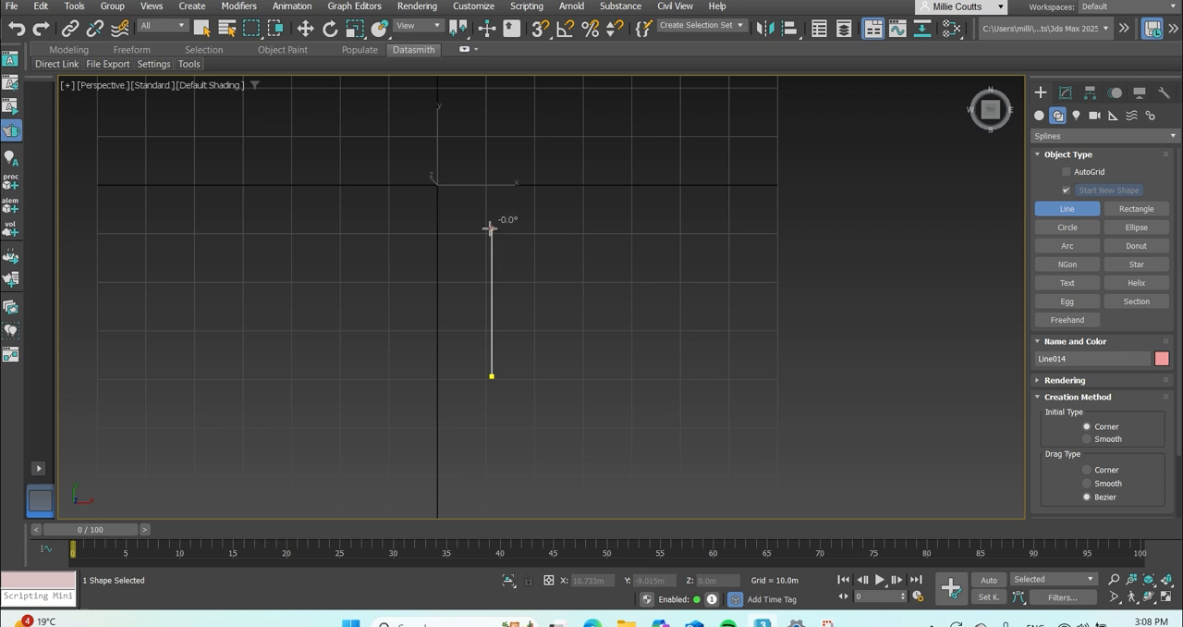
pyautogui.click(492, 228)
pyautogui.click(593, 228)
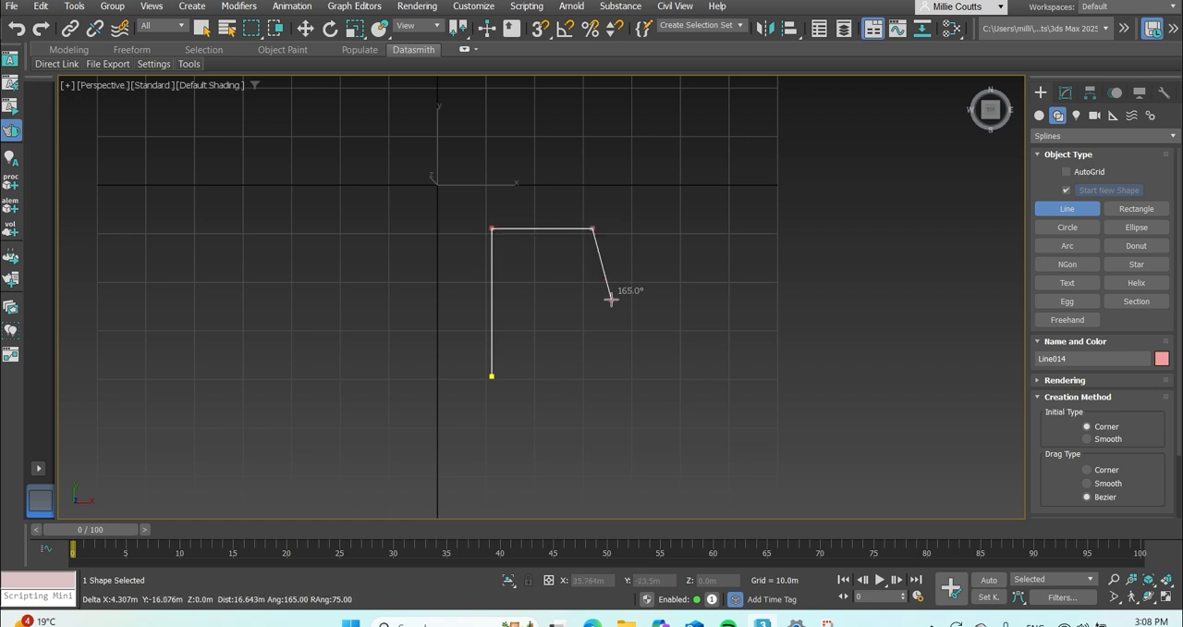
pyautogui.click(593, 376)
pyautogui.click(491, 376)
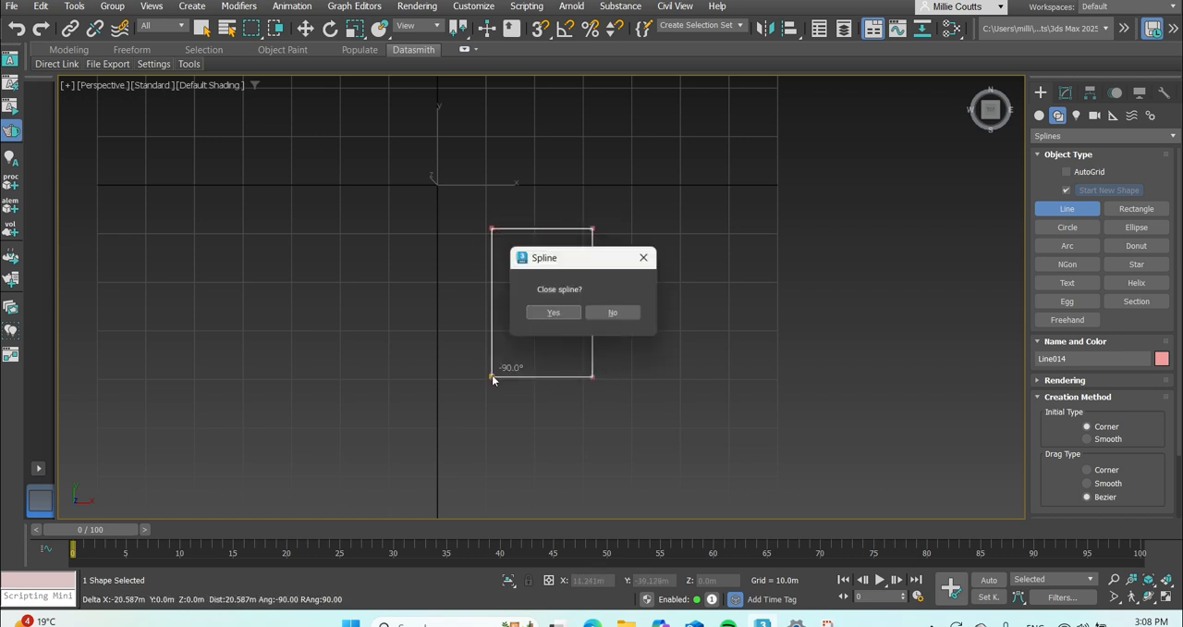
pyautogui.click(570, 314)
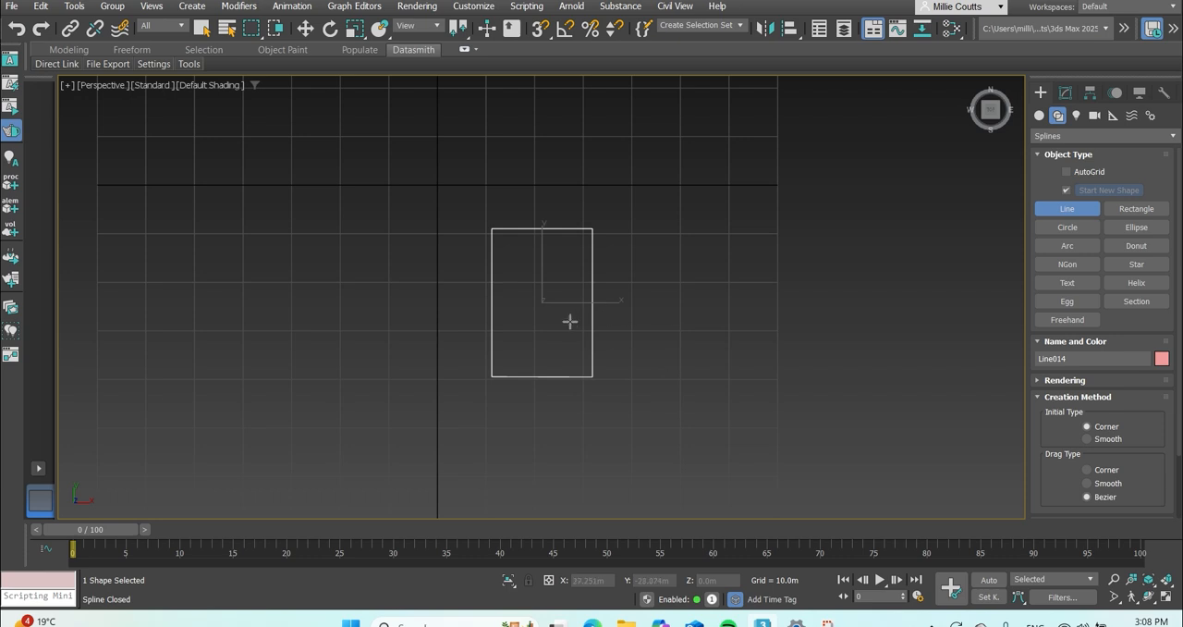
# Divide the rectangle's top segment with 1 extra vertex at its midpoint.
pyautogui.scroll(3, 592, 316)
pyautogui.moveTo(586, 317); pyautogui.dragTo(542, 314, button='middle')
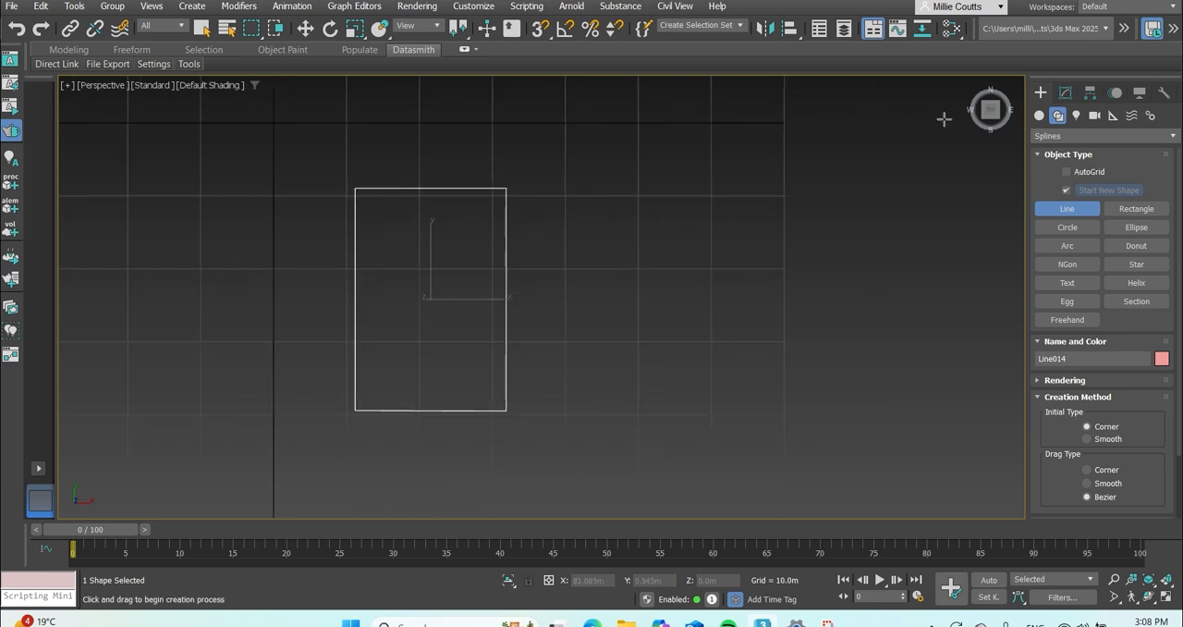
pyautogui.click(306, 28)
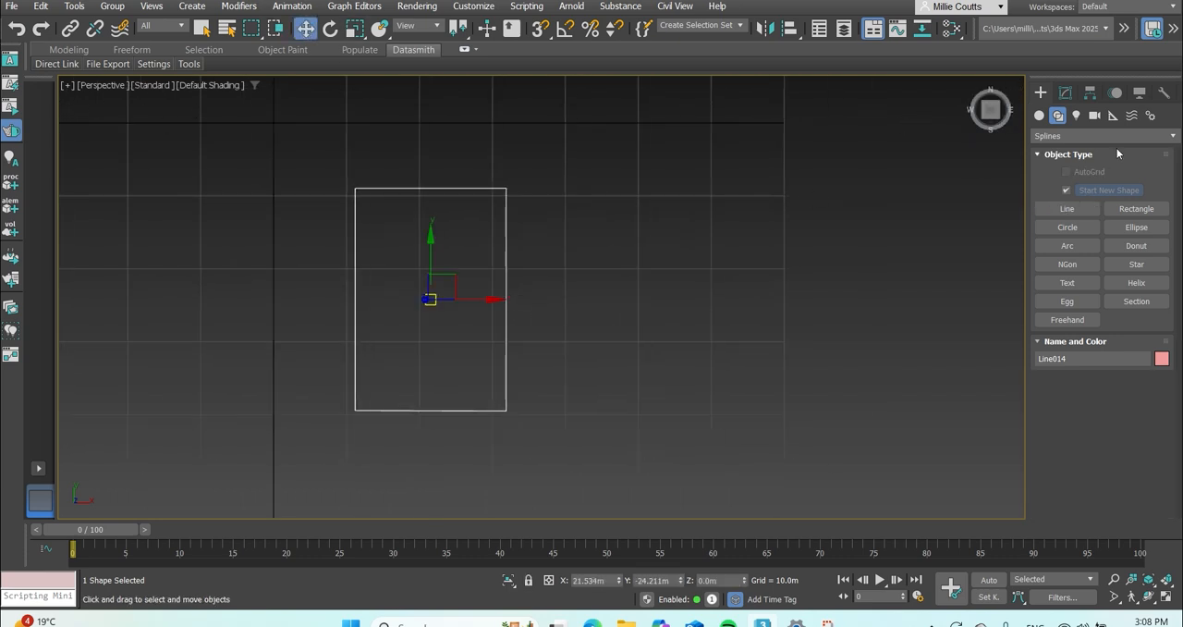
pyautogui.click(1066, 92)
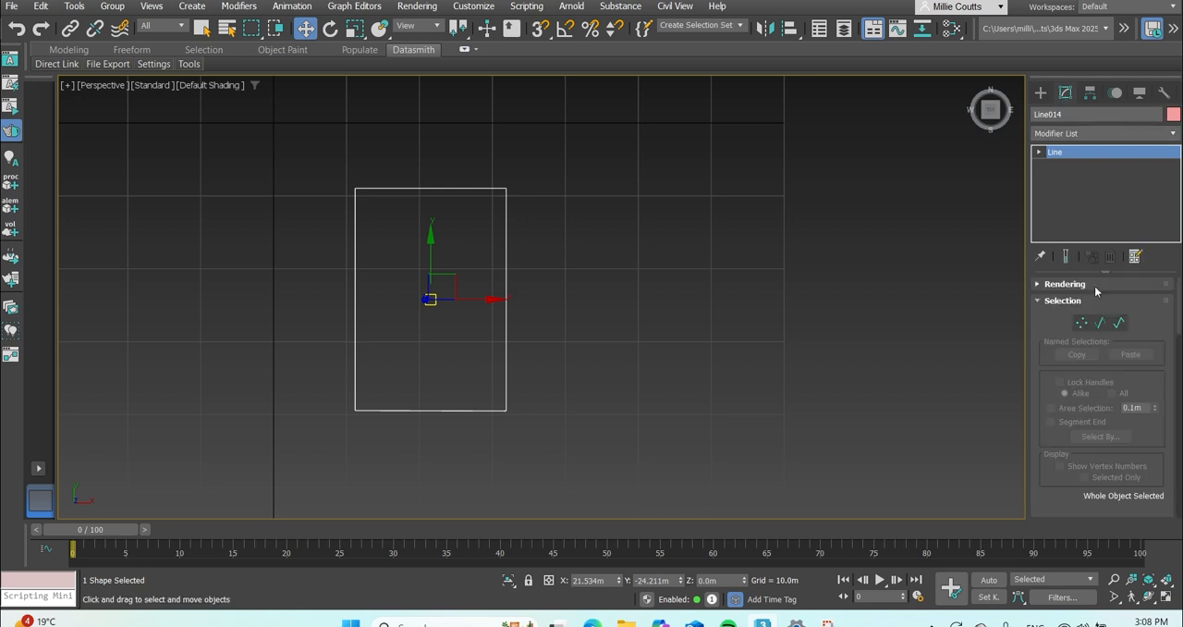
pyautogui.click(1100, 324)
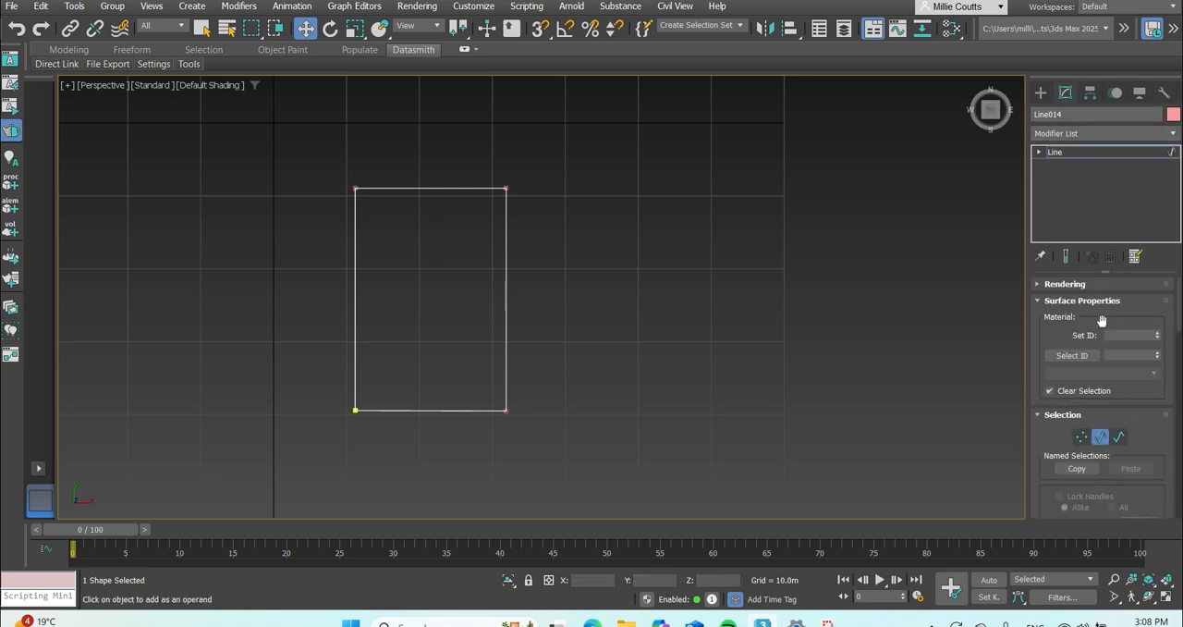
pyautogui.click(1101, 438)
pyautogui.click(449, 188)
pyautogui.scroll(3, 426, 162)
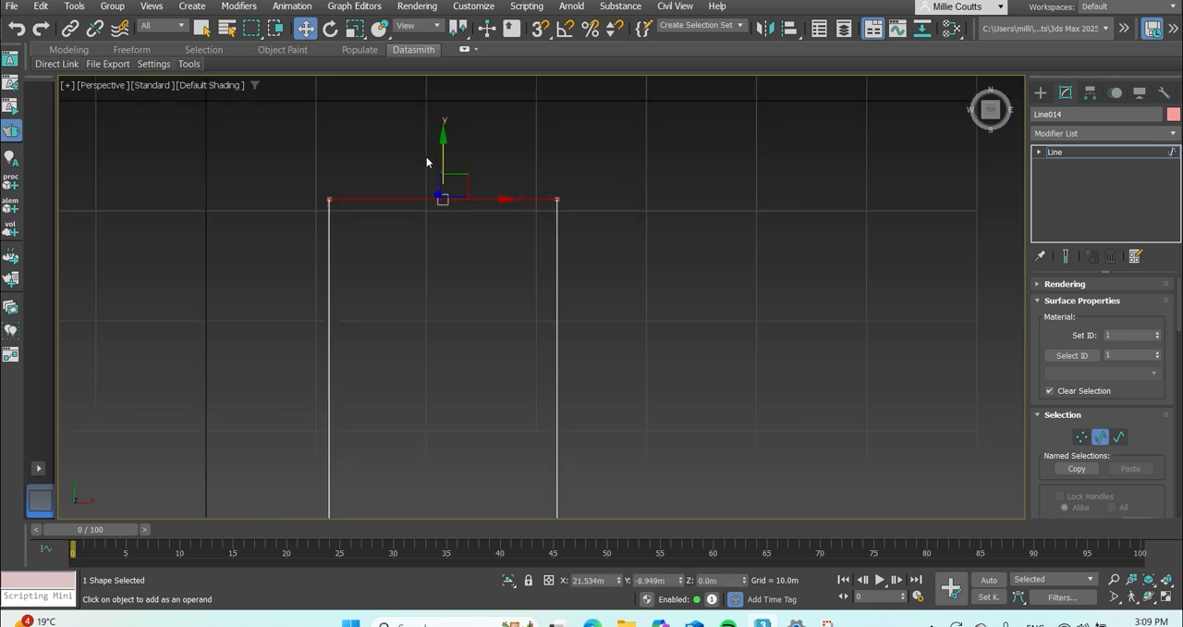
pyautogui.scroll(-10, 1164, 416)
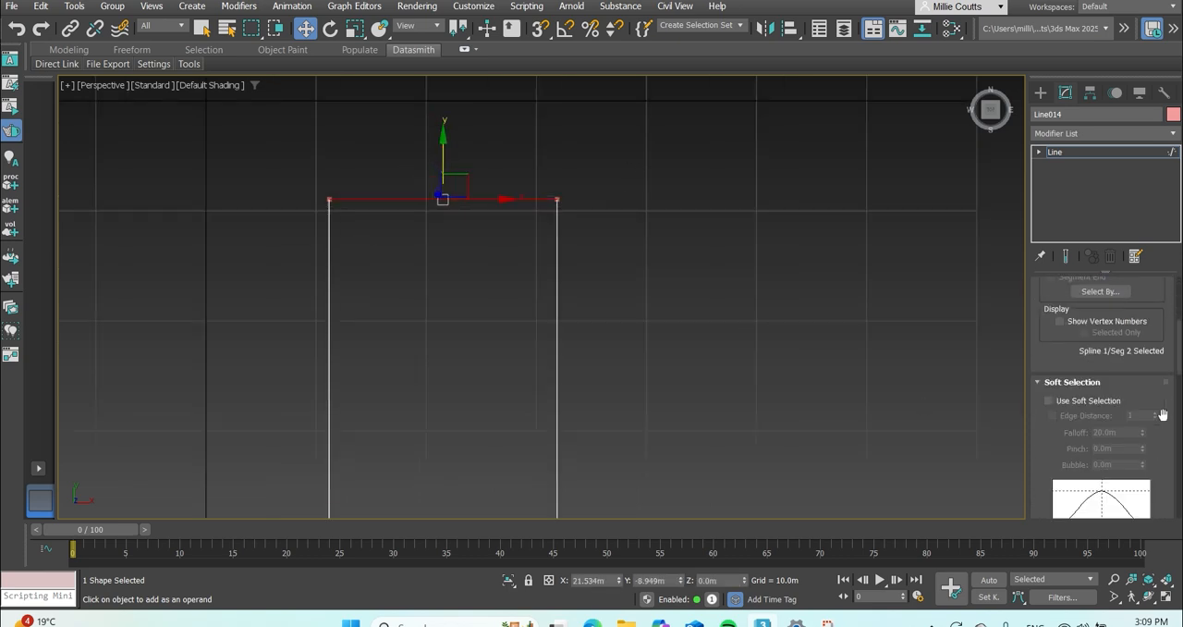
pyautogui.scroll(-10, 1163, 417)
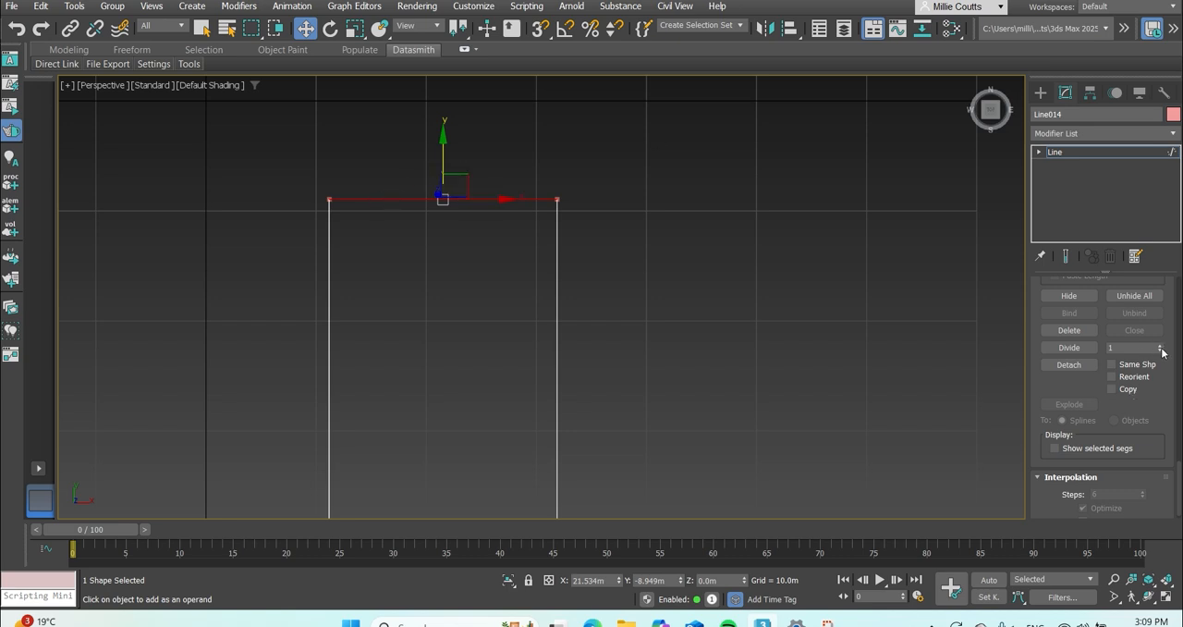
pyautogui.click(1071, 348)
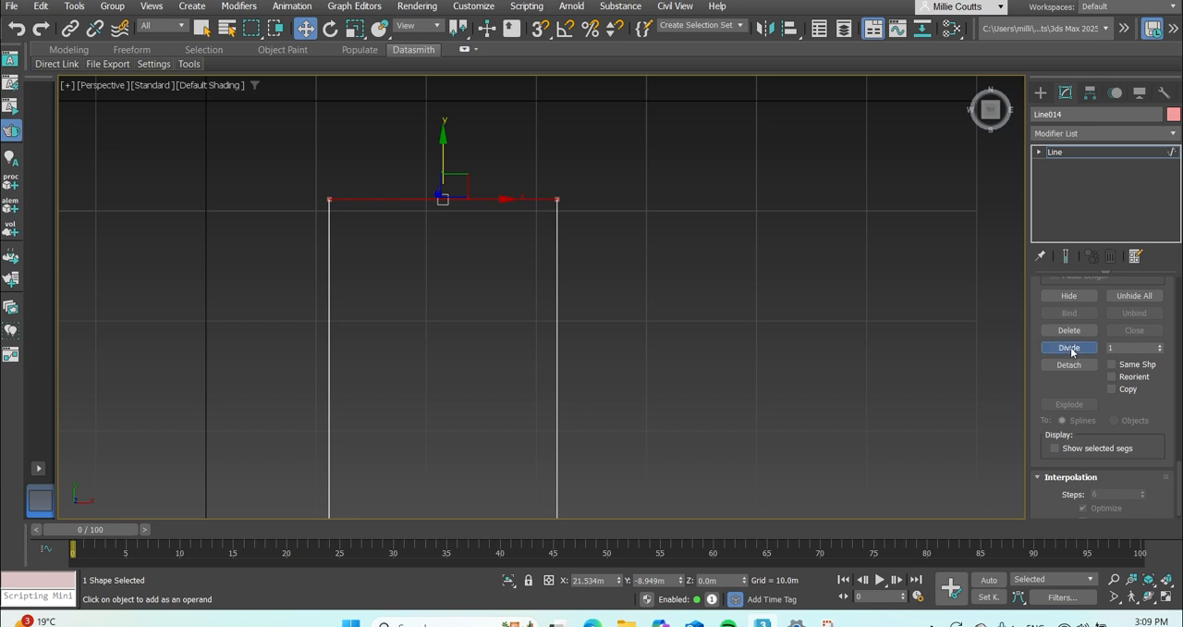
pyautogui.click(450, 219)
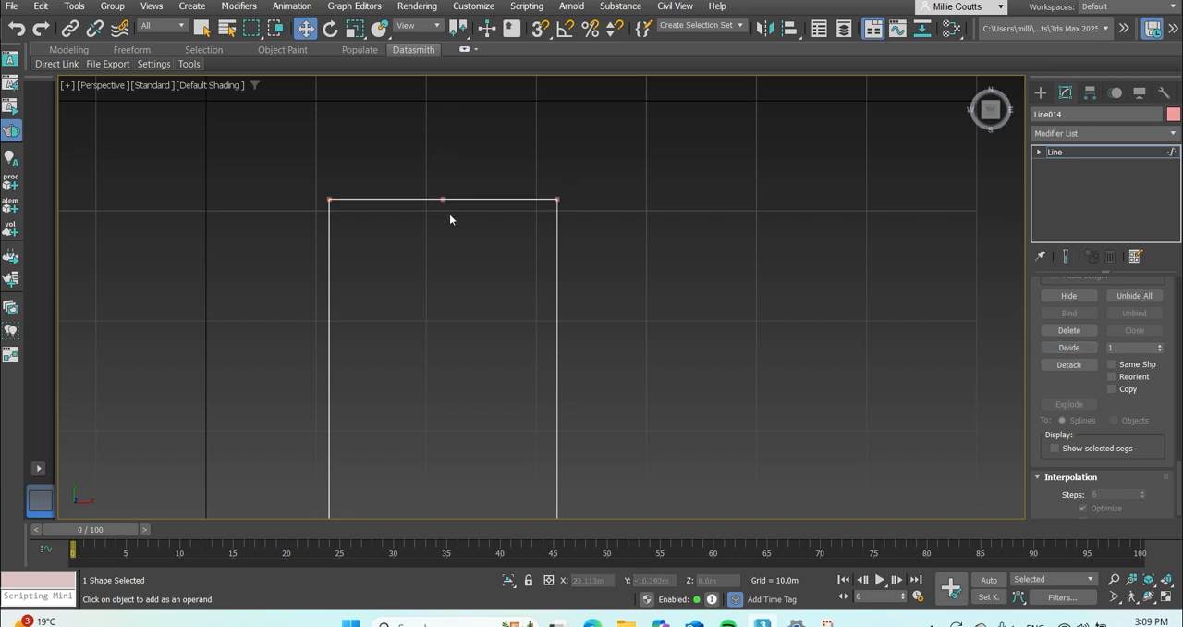
pyautogui.moveTo(443, 198); pyautogui.dragTo(445, 175)
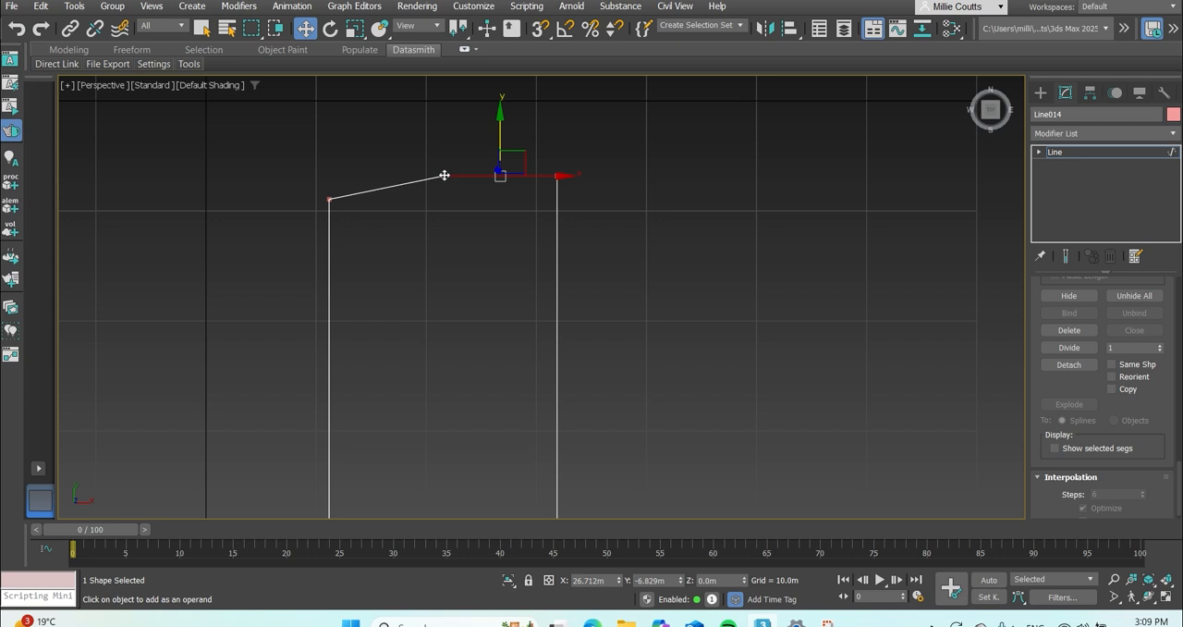
pyautogui.hotkey('ctrl', 'z')
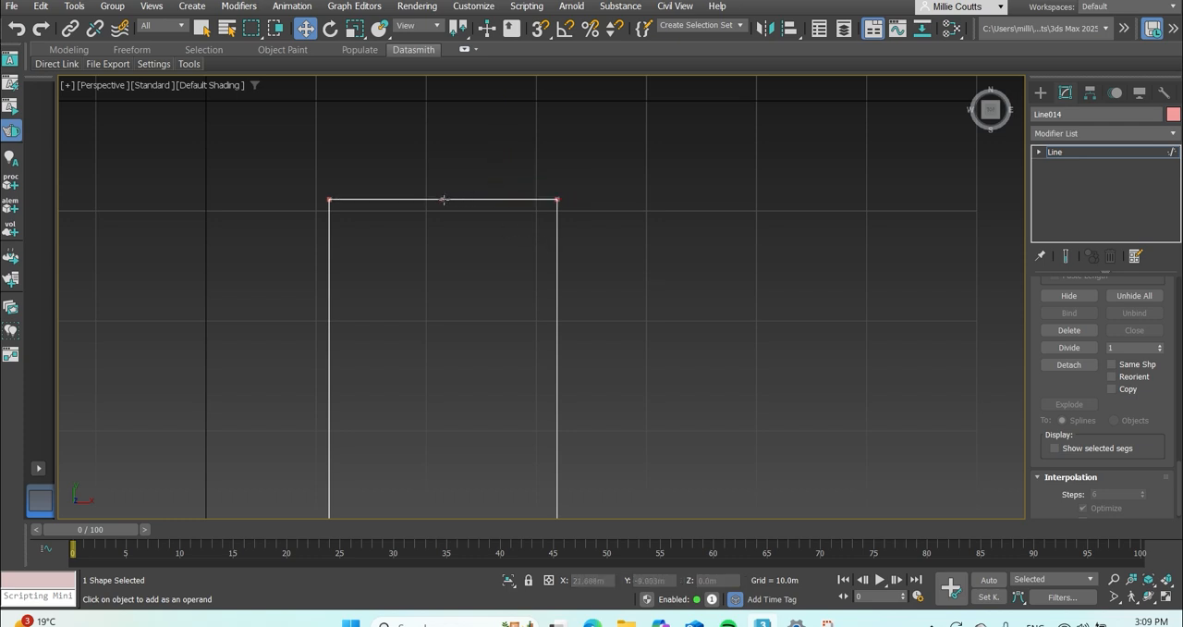
pyautogui.moveTo(444, 199); pyautogui.dragTo(444, 161)
pyautogui.hotkey('ctrl', 'z')
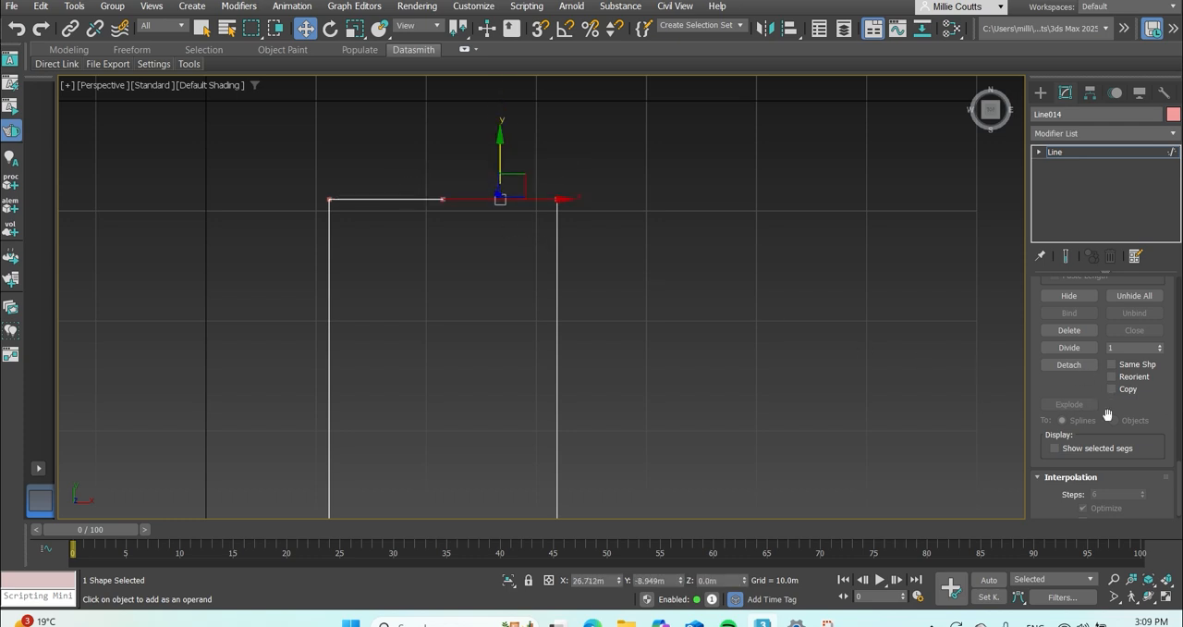
# Move the top segment's middle vertex straight up about 7.4 m to form a peak.
pyautogui.scroll(10, 1163, 421)
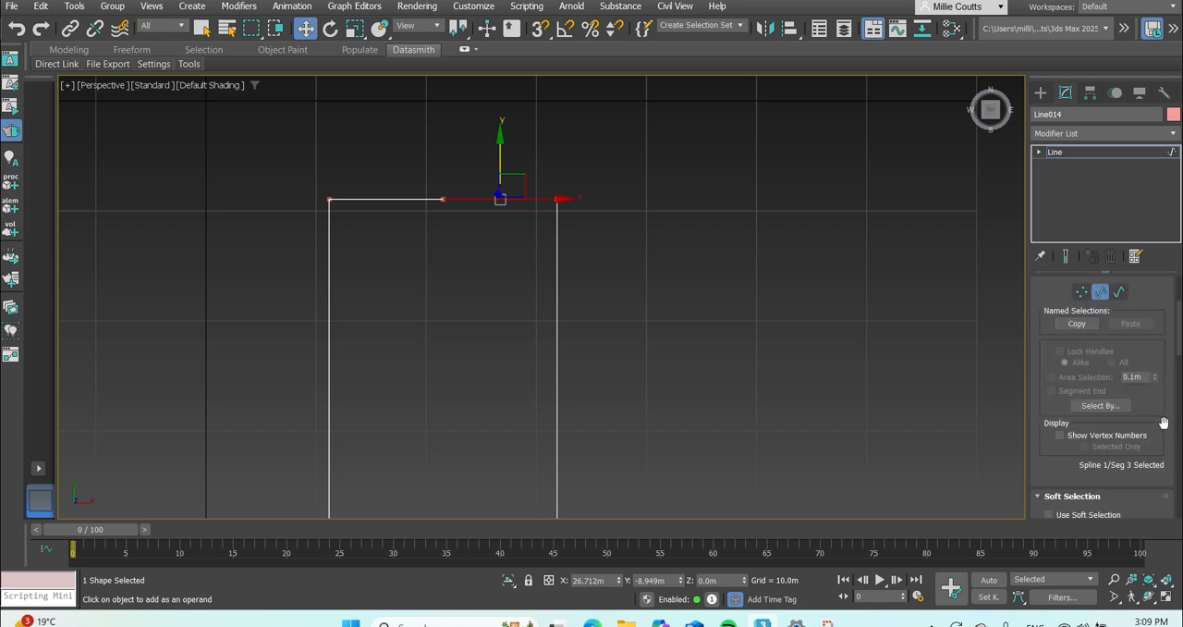
pyautogui.scroll(3, 1164, 423)
pyautogui.click(1080, 437)
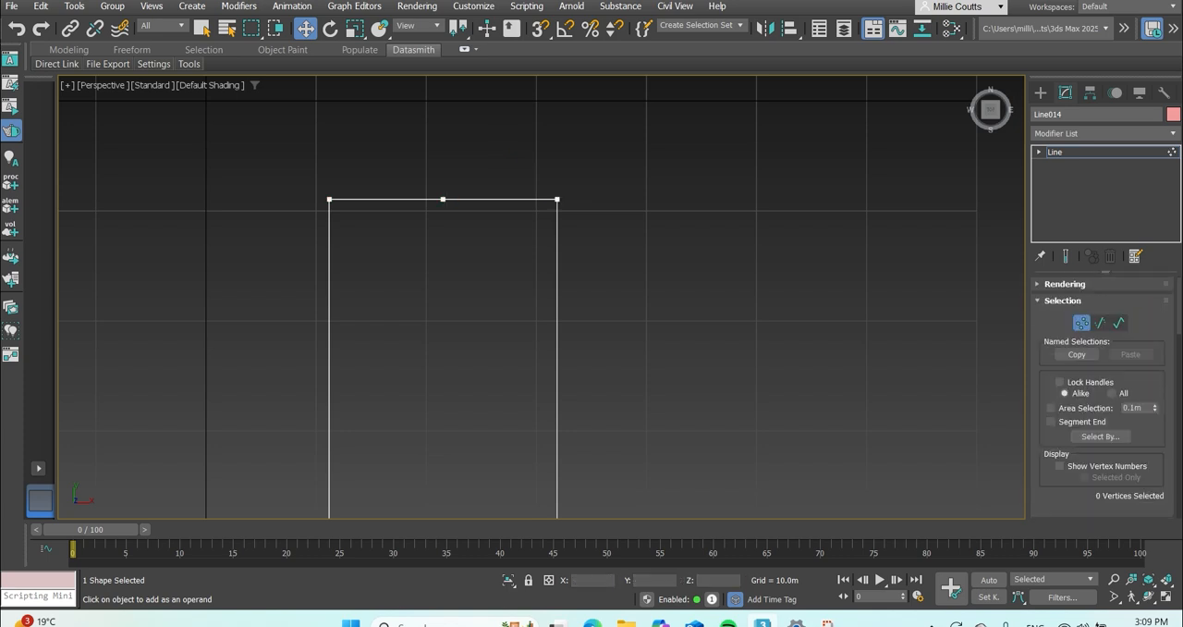
pyautogui.click(444, 199)
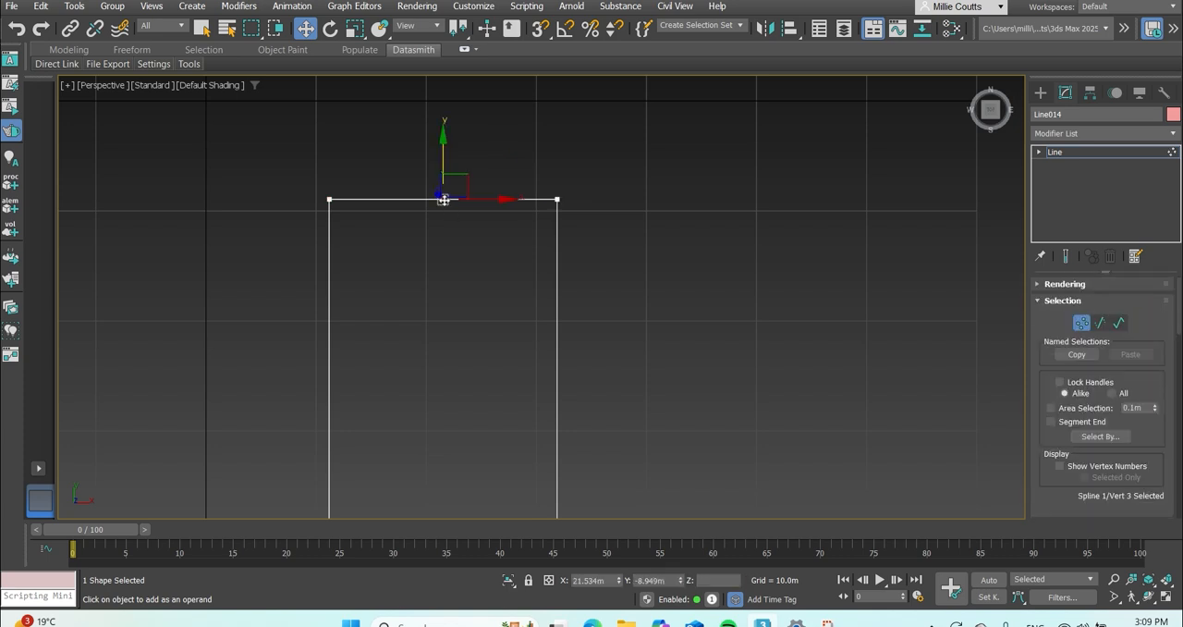
pyautogui.moveTo(444, 199); pyautogui.dragTo(444, 118)
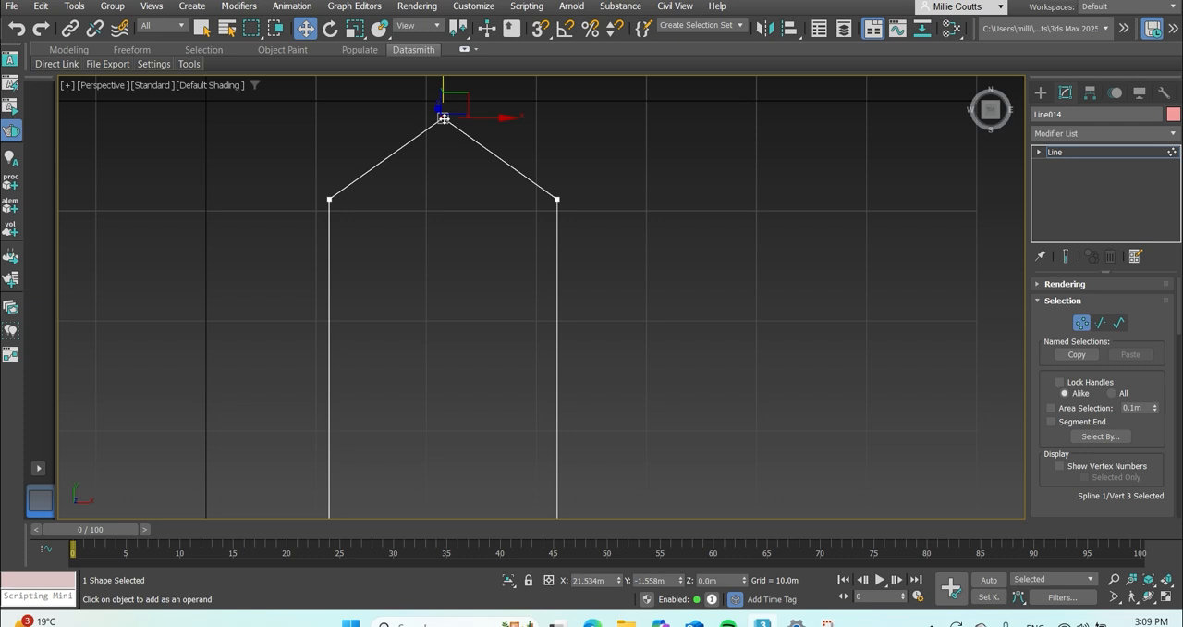
# Fillet the peak vertex by about 12.6 m to round the top into an arch.
pyautogui.moveTo(1179, 314); pyautogui.dragTo(1176, 455)
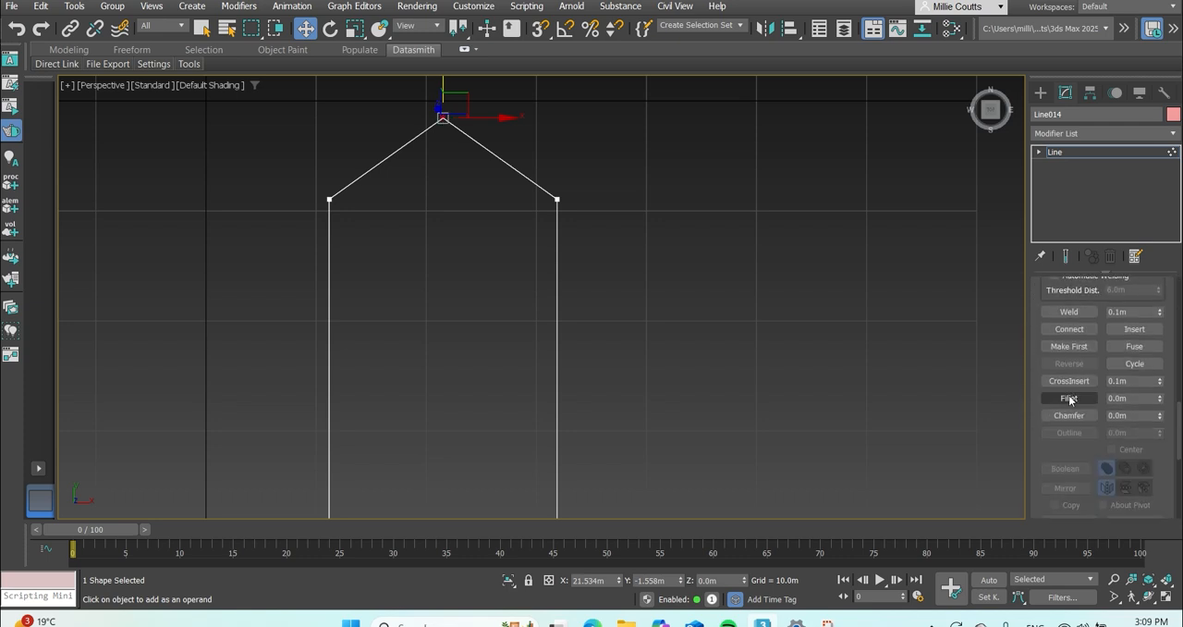
pyautogui.click(1069, 398)
pyautogui.moveTo(1163, 403); pyautogui.dragTo(1161, 377)
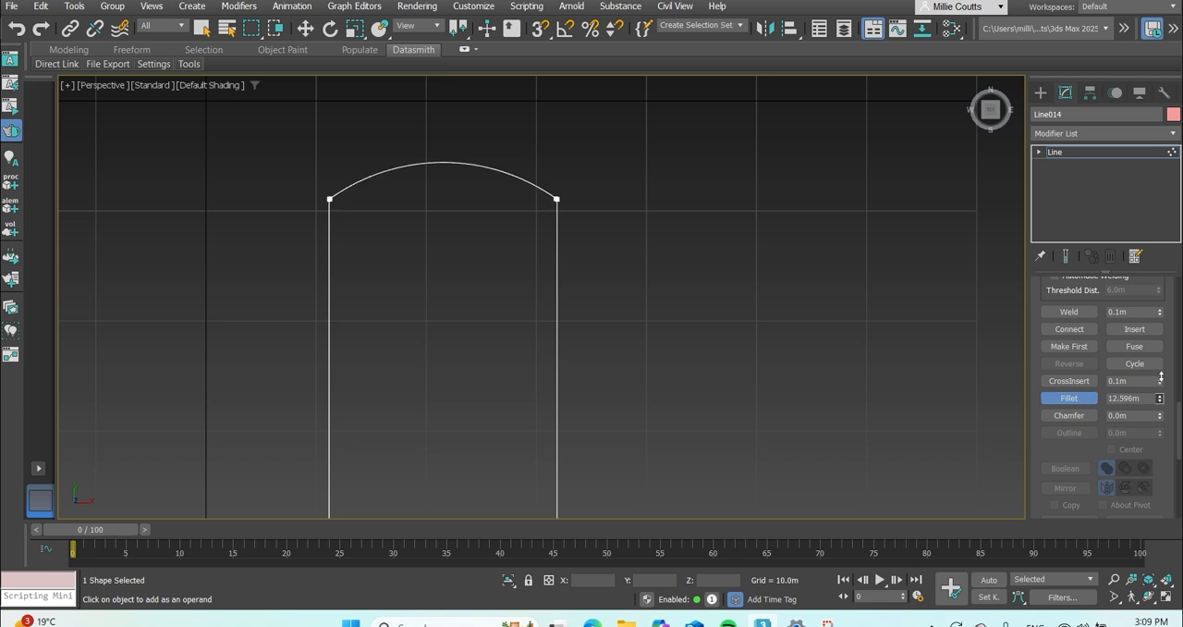
pyautogui.scroll(-5, 1081, 443)
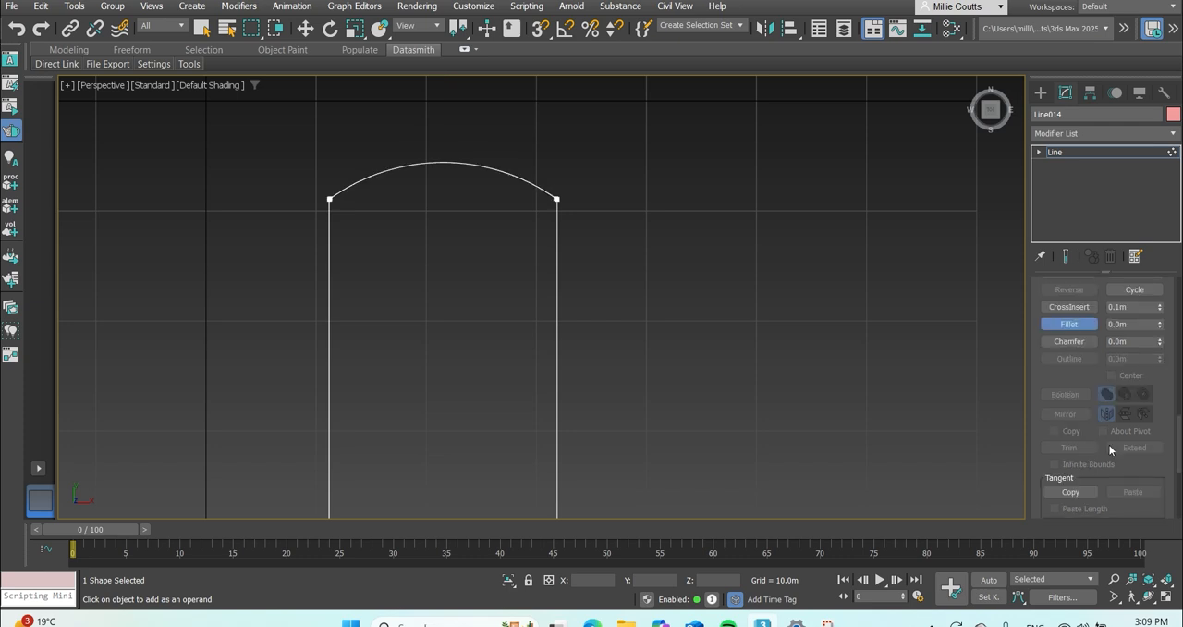
pyautogui.scroll(-3, 1153, 438)
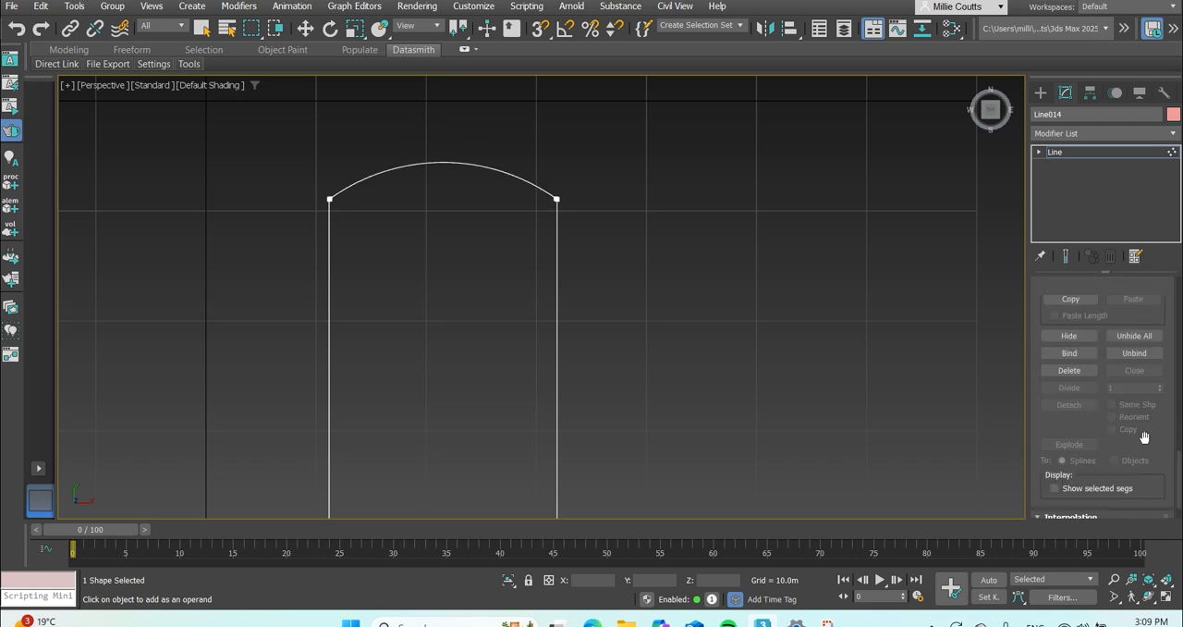
pyautogui.scroll(8, 1153, 457)
pyautogui.scroll(3, 1153, 457)
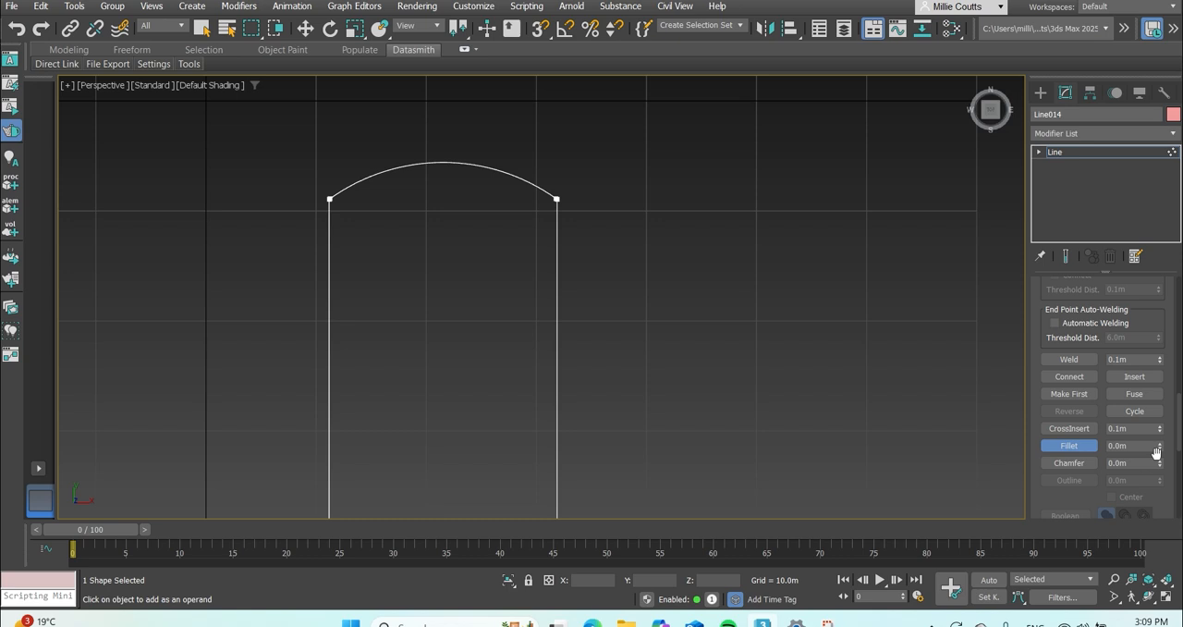
pyautogui.scroll(6, 1097, 340)
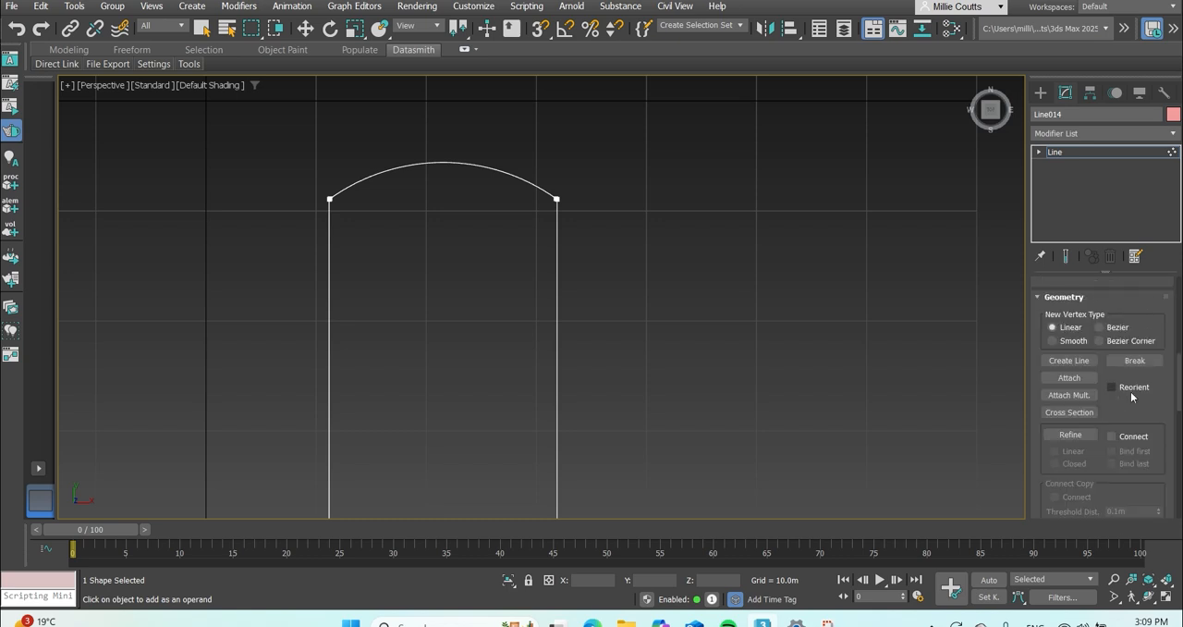
pyautogui.click(1077, 436)
pyautogui.click(1088, 445)
pyautogui.scroll(1, 1088, 445)
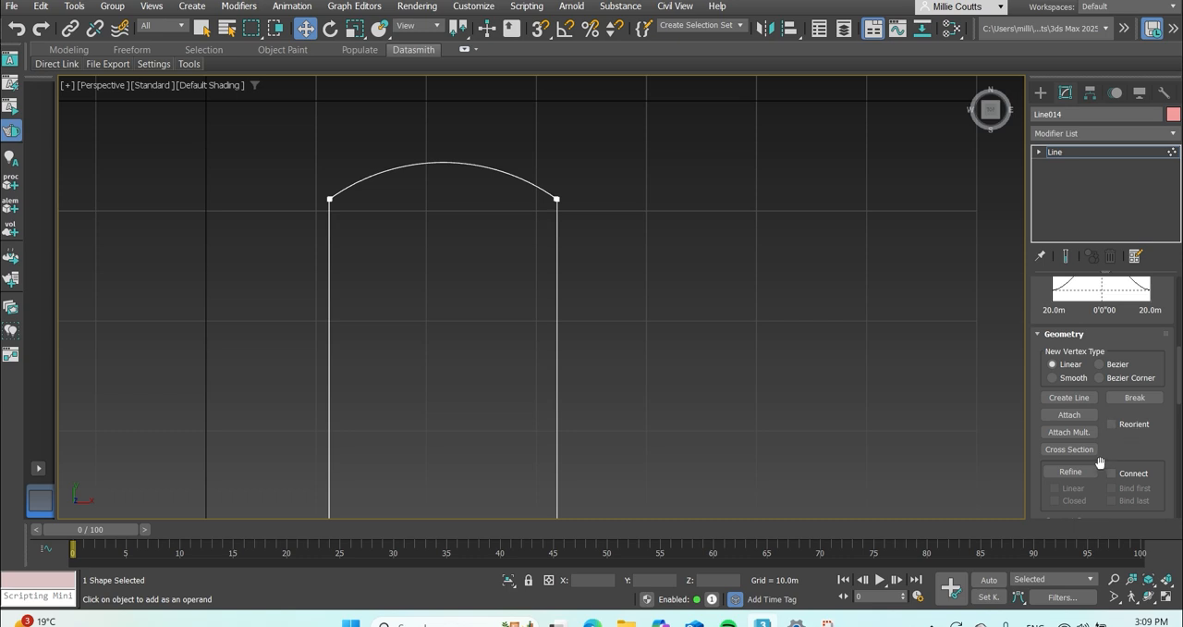
pyautogui.scroll(5, 1112, 453)
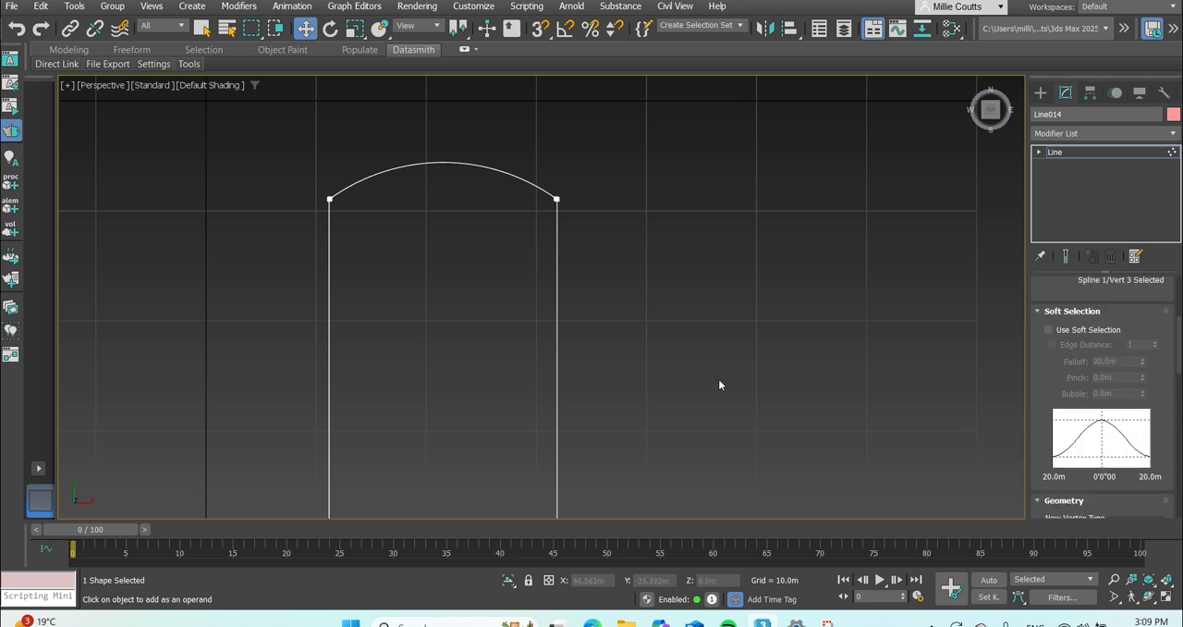
pyautogui.click(726, 293)
pyautogui.scroll(2, 468, 251)
pyautogui.scroll(-4, 524, 264)
pyautogui.scroll(2, 464, 199)
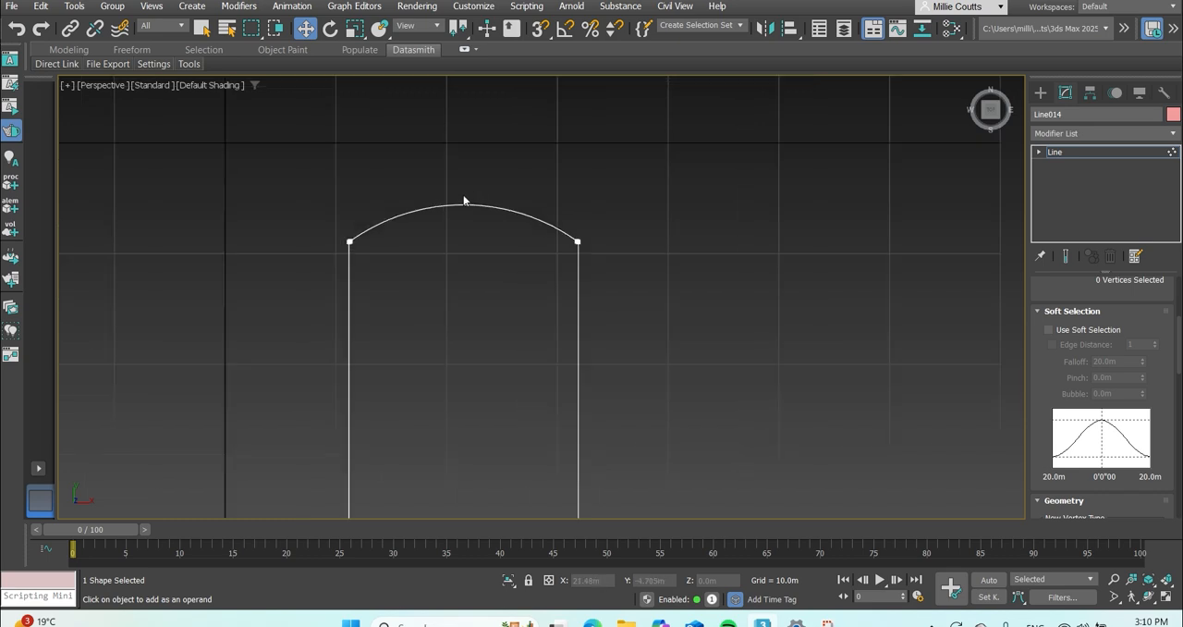
pyautogui.scroll(-2, 470, 215)
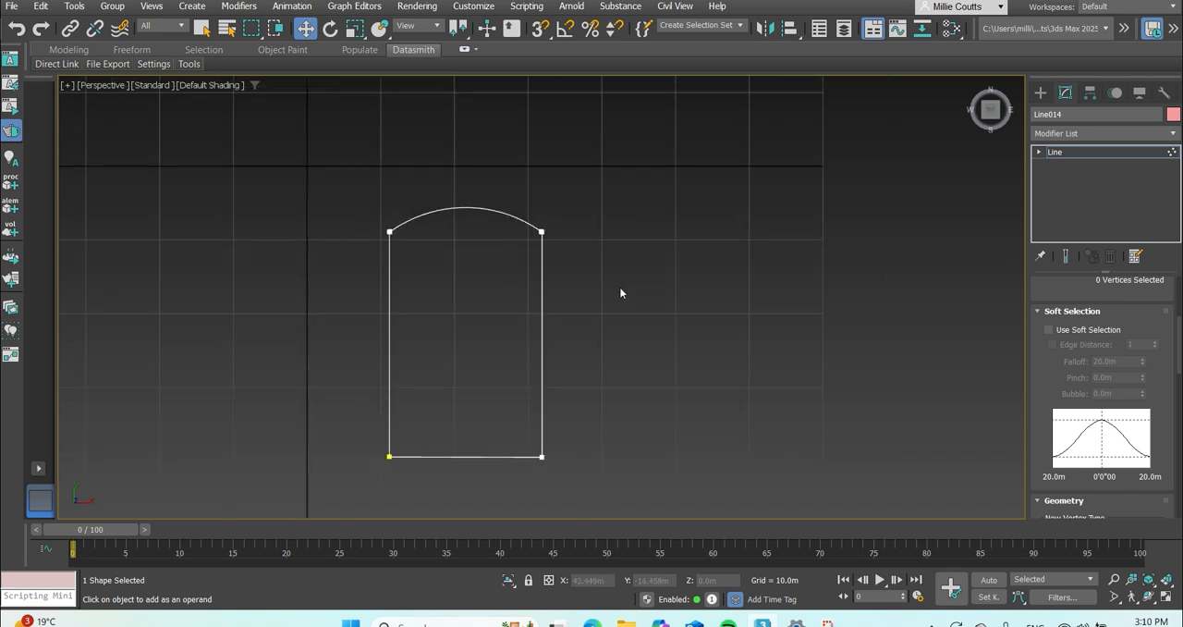
pyautogui.moveTo(695, 274); pyautogui.dragTo(667, 253, button='middle')
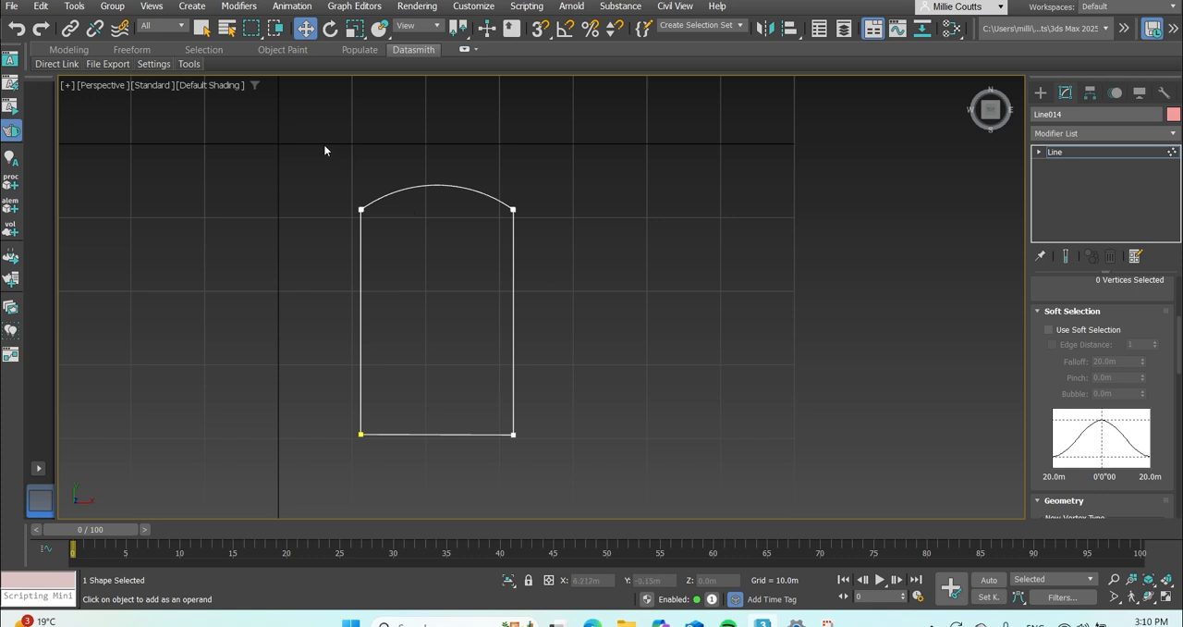
pyautogui.moveTo(586, 457); pyautogui.dragTo(587, 461)
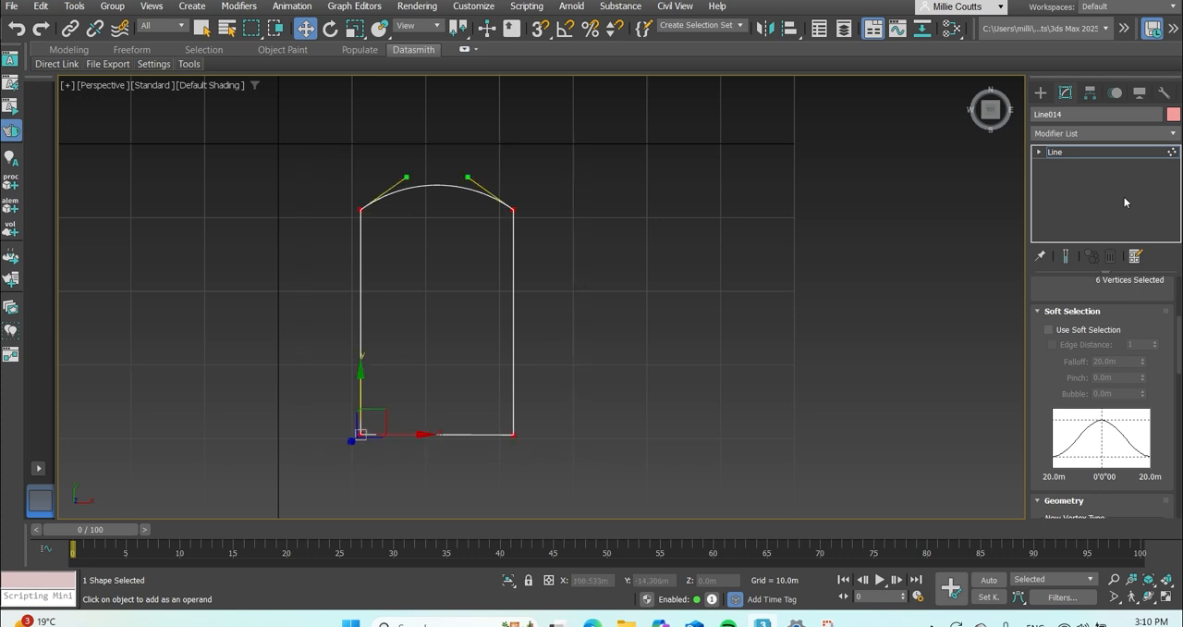
pyautogui.click(638, 284)
# Select the entire arched outline at spline sub-object level and apply a Sweep modifier to it.
pyautogui.scroll(5, 1119, 395)
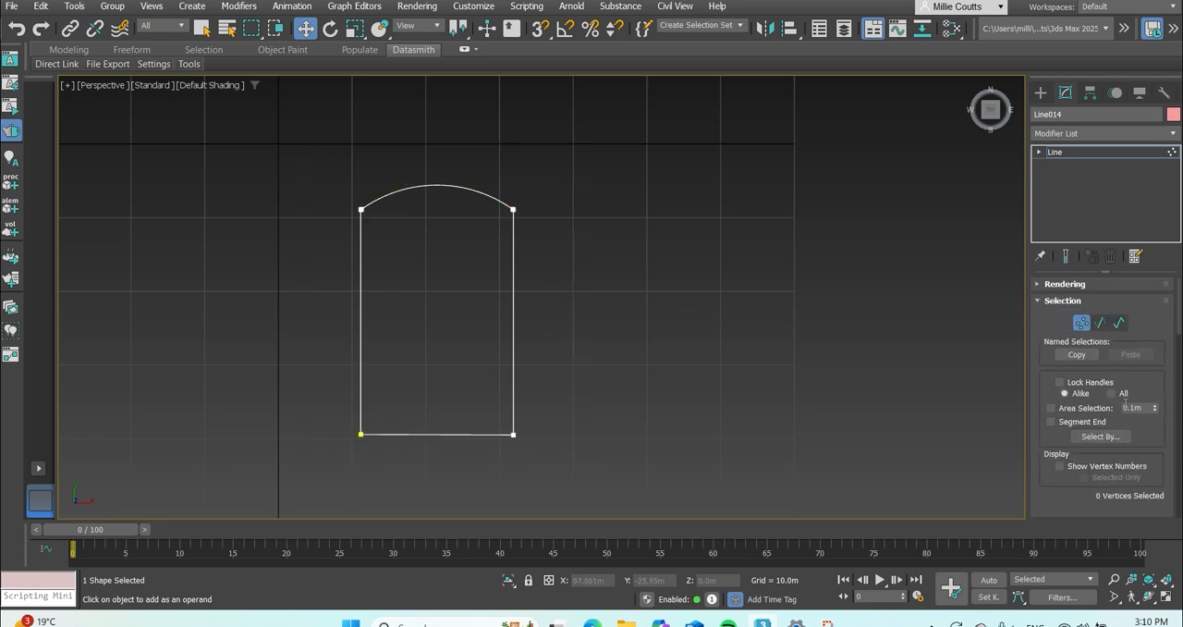
pyautogui.click(1120, 323)
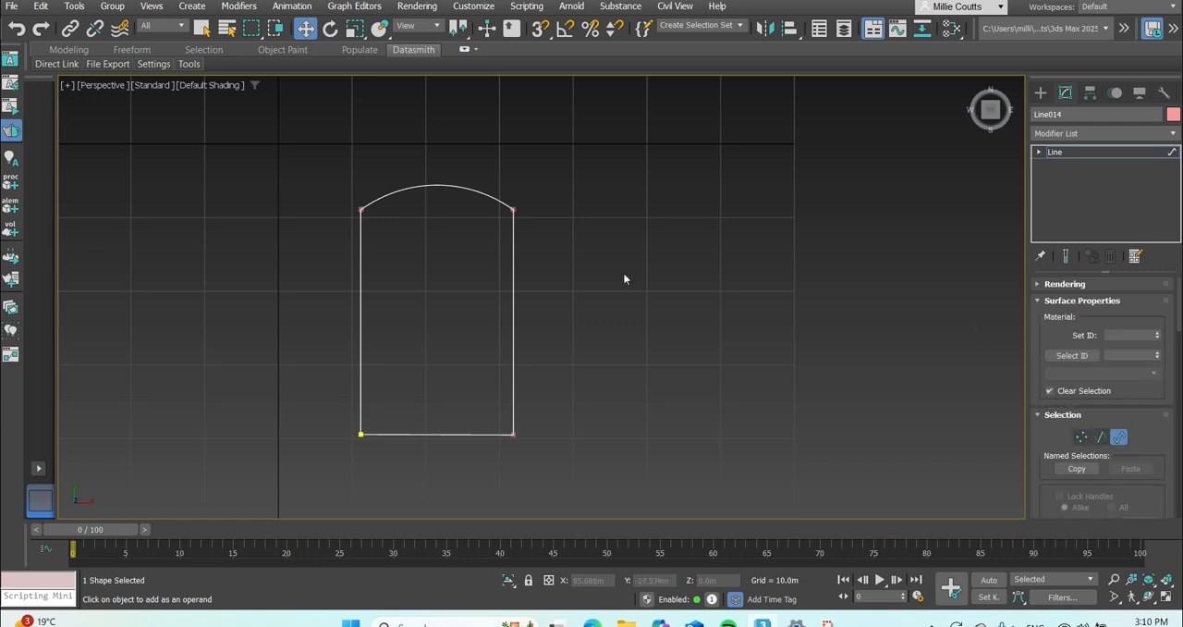
pyautogui.moveTo(485, 357); pyautogui.dragTo(486, 361)
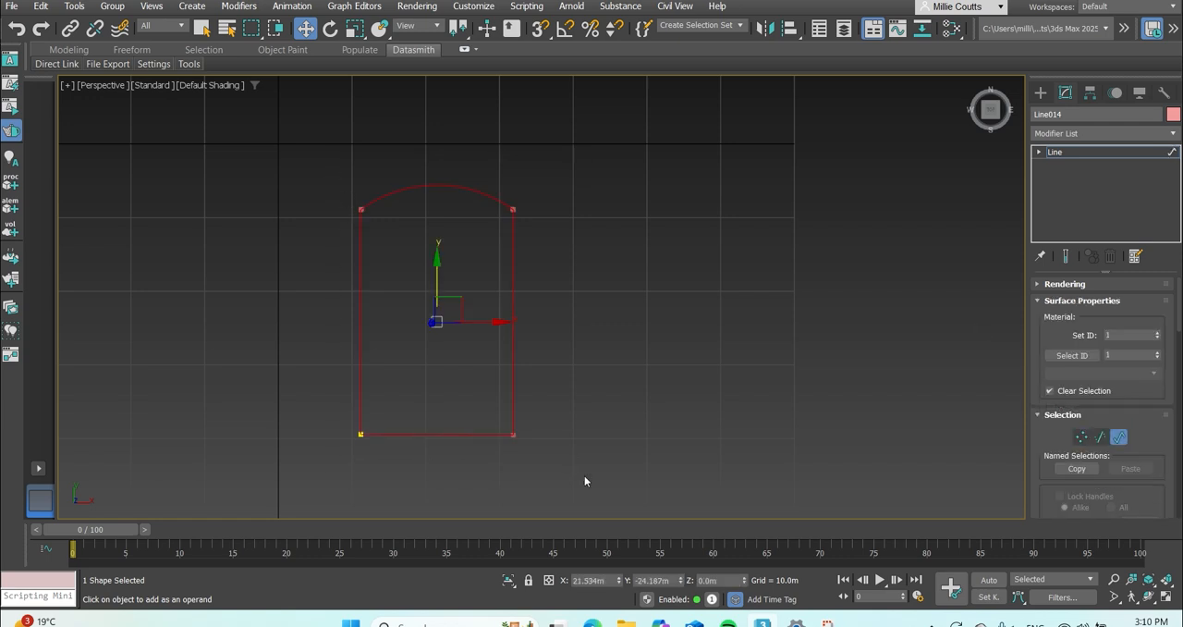
pyautogui.click(1065, 133)
pyautogui.write('sw')
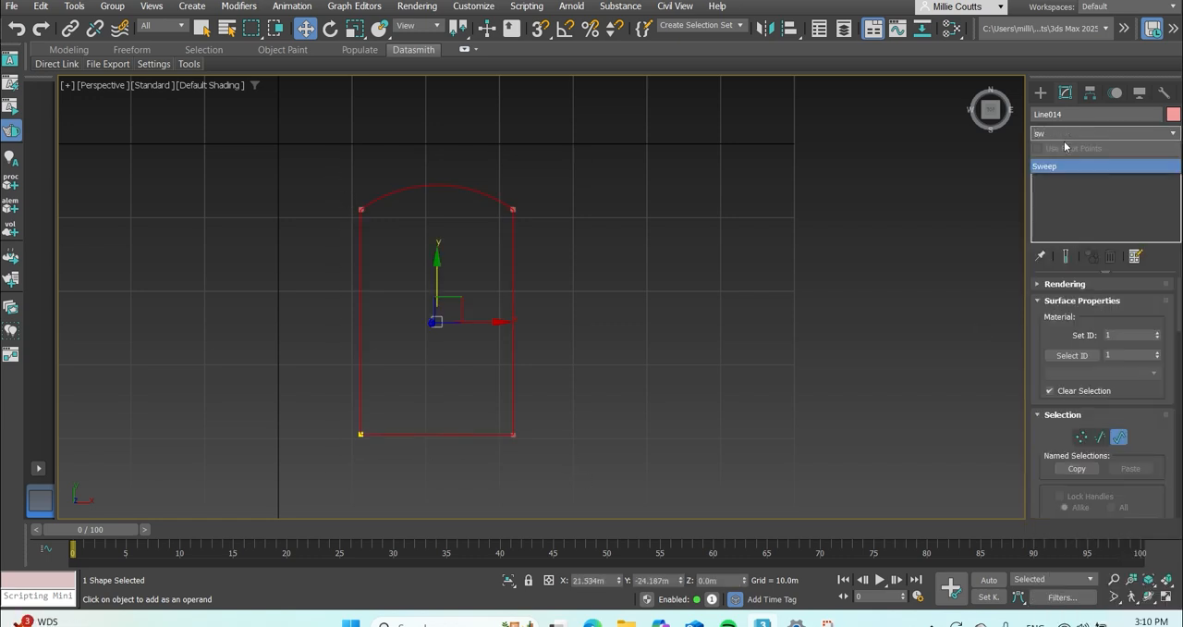
pyautogui.click(1068, 167)
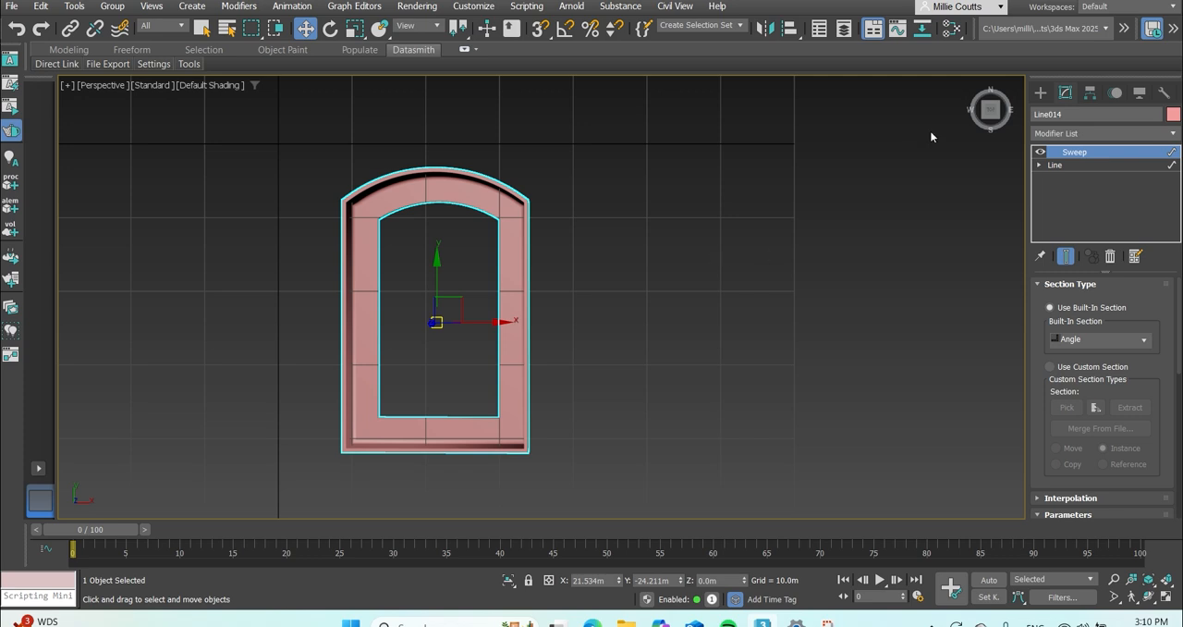
# Try the Bar, Cylinder and Quarter Round built-in sections on the Sweep, and return the section to Angle.
pyautogui.moveTo(991, 112); pyautogui.dragTo(965, 77)
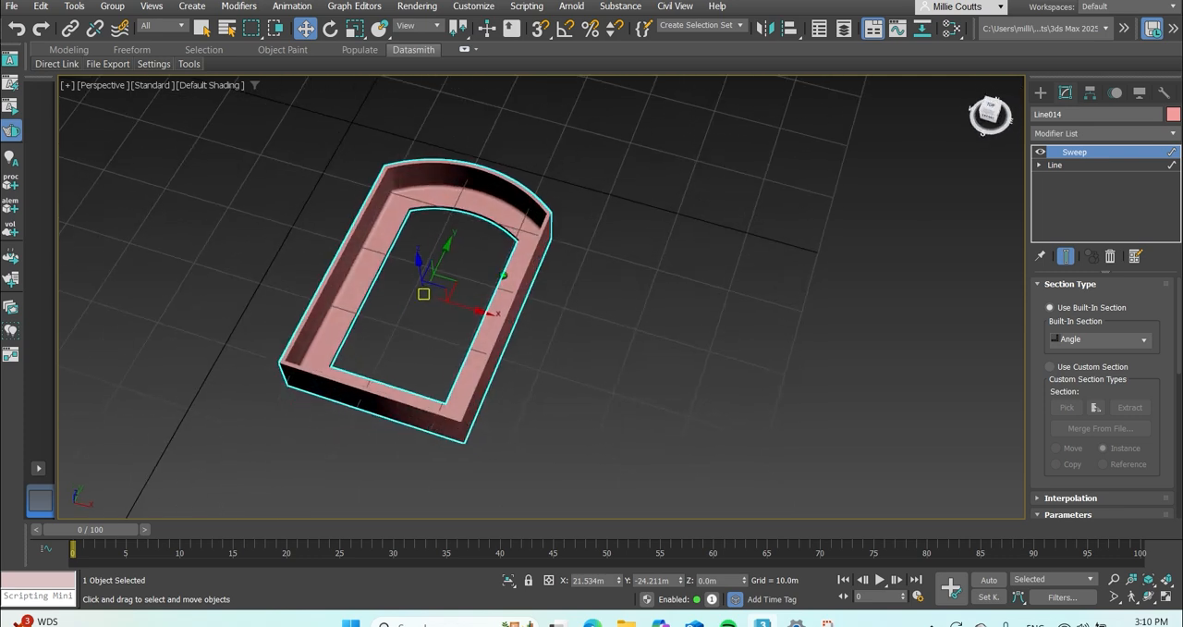
pyautogui.scroll(3, 355, 302)
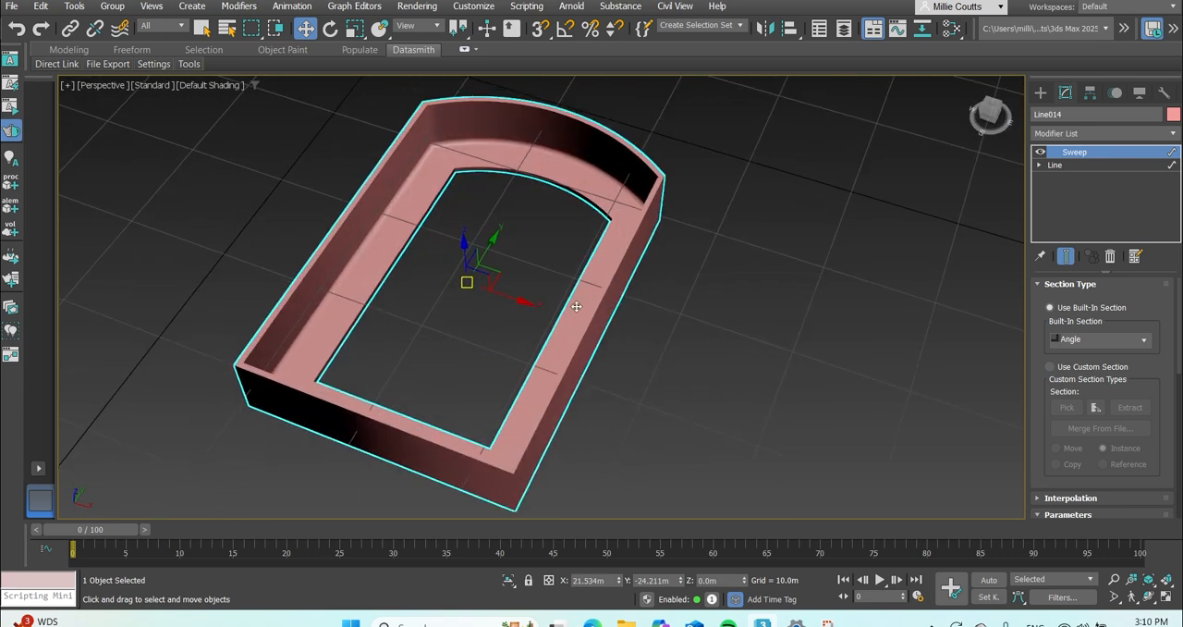
pyautogui.click(1145, 342)
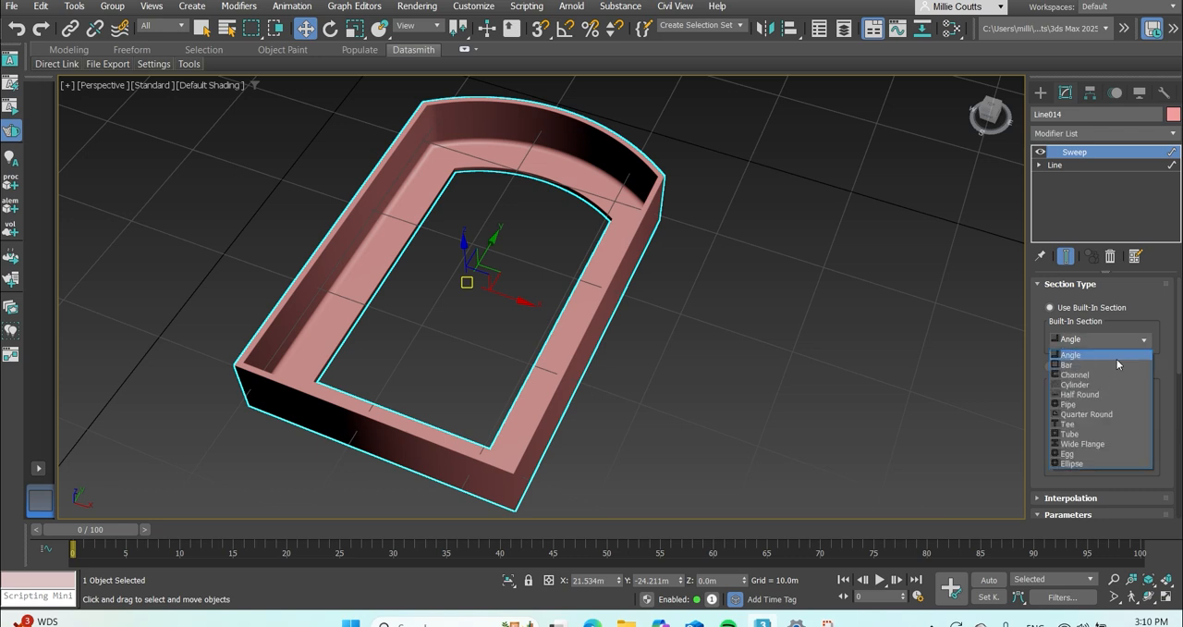
pyautogui.click(1115, 364)
pyautogui.click(1113, 339)
pyautogui.click(1080, 384)
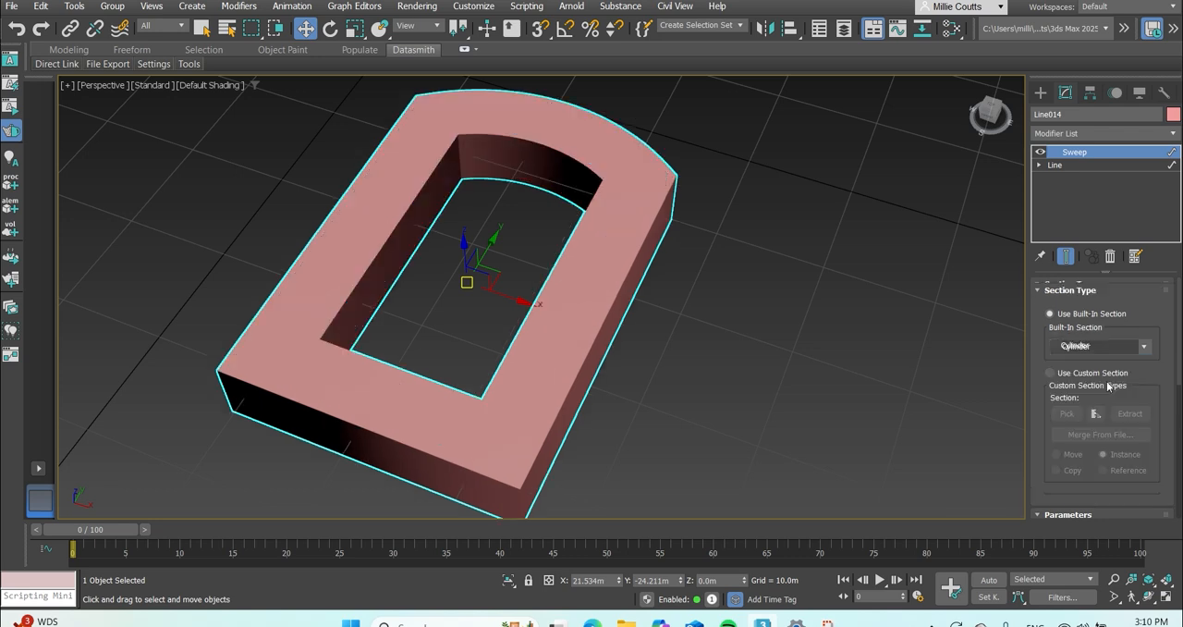
pyautogui.click(1122, 342)
pyautogui.click(1078, 414)
pyautogui.click(1129, 342)
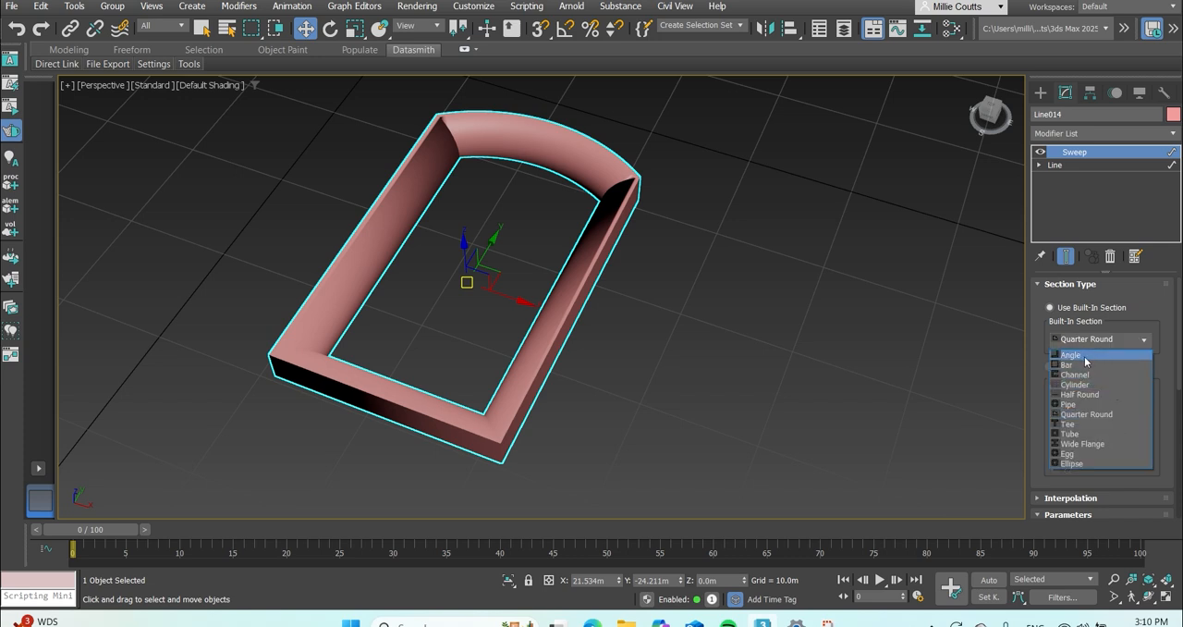
pyautogui.click(1072, 355)
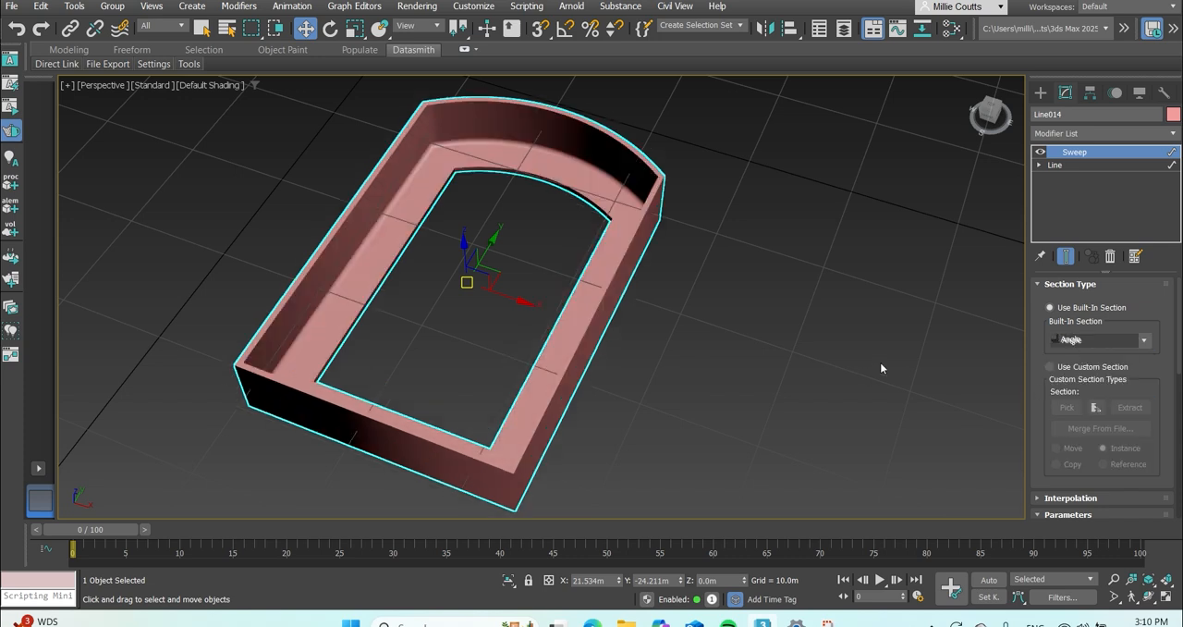
# Slim the swept frame's Angle section to a length of about 2.16 m and a width of about 1.08 m.
pyautogui.moveTo(881, 363); pyautogui.dragTo(853, 359, button='middle')
pyautogui.scroll(-5, 740, 338)
pyautogui.scroll(4, 647, 327)
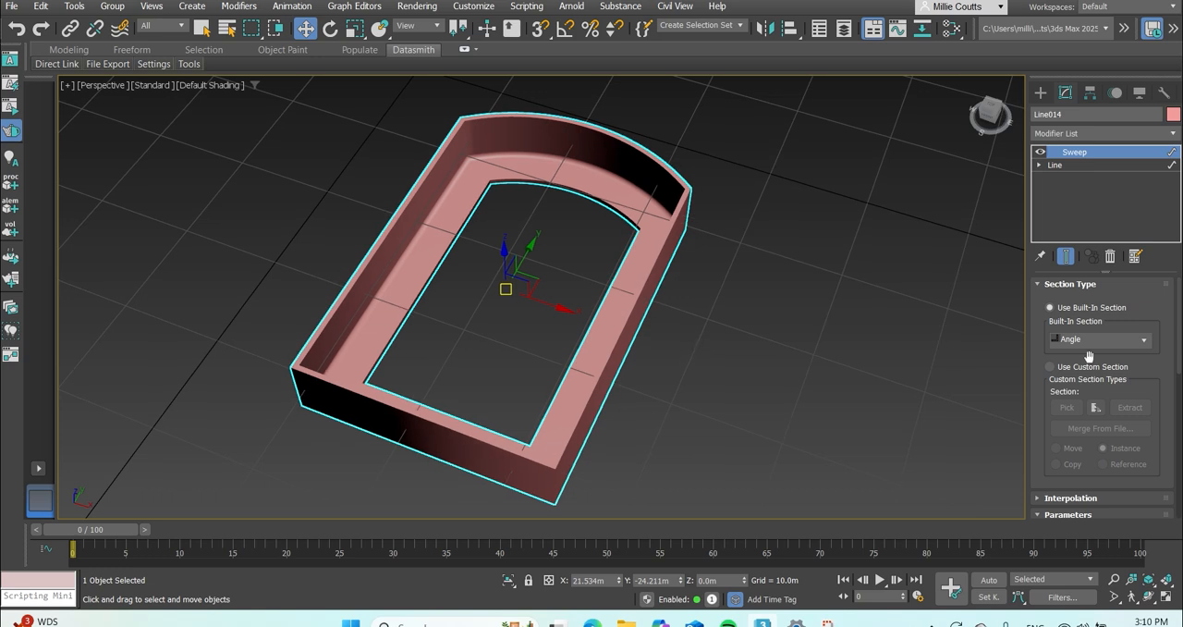
pyautogui.scroll(-4, 1120, 398)
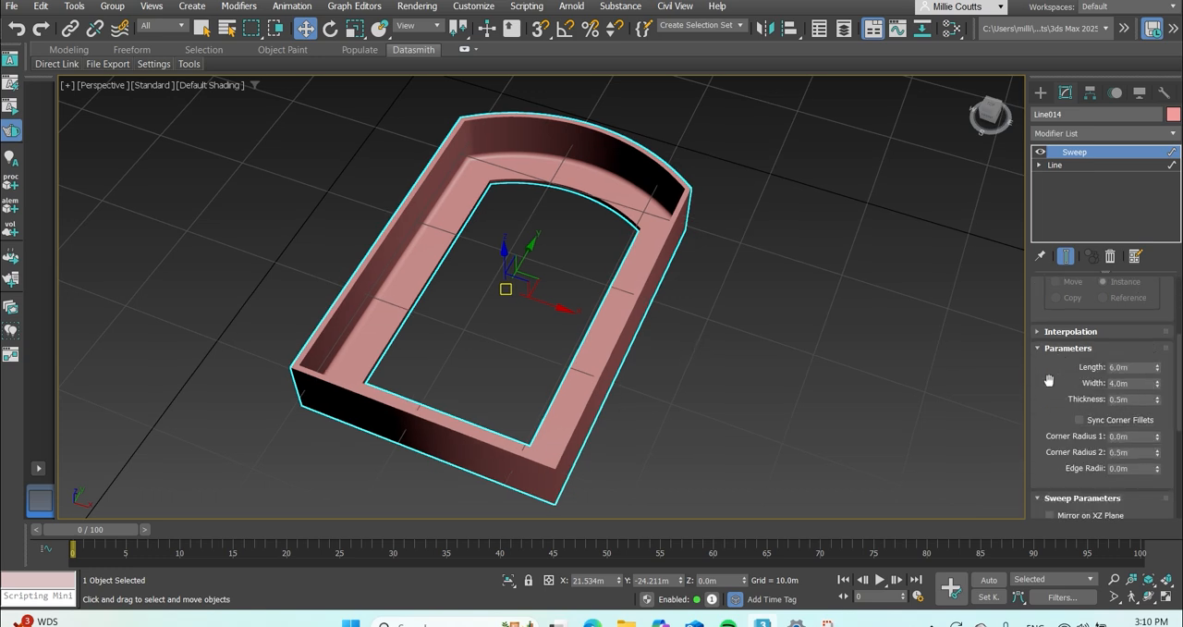
pyautogui.moveTo(1156, 391); pyautogui.dragTo(1155, 447)
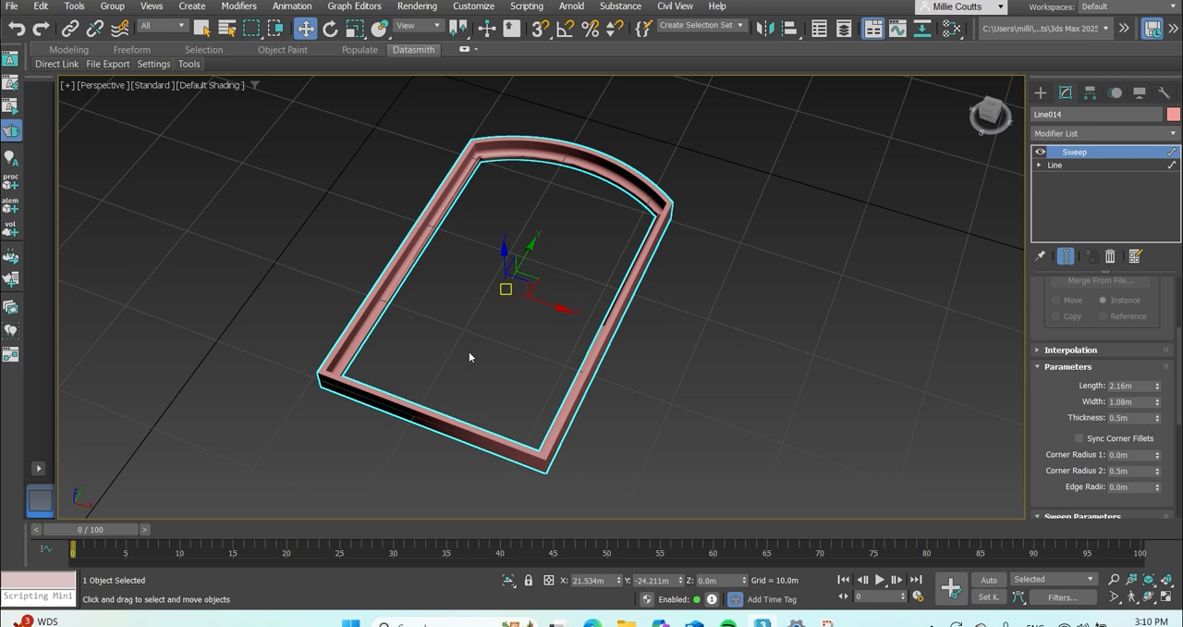
pyautogui.scroll(4, 560, 320)
pyautogui.scroll(-4, 573, 314)
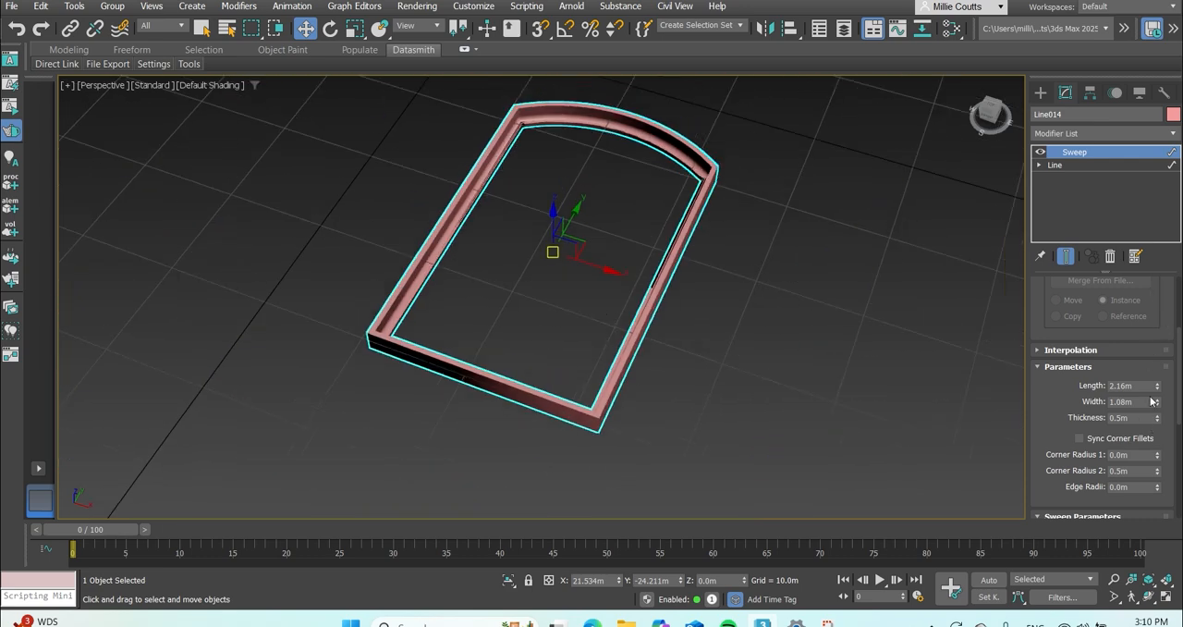
pyautogui.moveTo(1157, 421); pyautogui.dragTo(1156, 420)
# Rotate the swept arched frame to 90 degrees about the X axis so that it stands upright.
pyautogui.click(408, 250)
pyautogui.moveTo(409, 251); pyautogui.dragTo(445, 236, button='middle')
pyautogui.scroll(-3, 484, 230)
pyautogui.scroll(3, 494, 224)
pyautogui.click(332, 30)
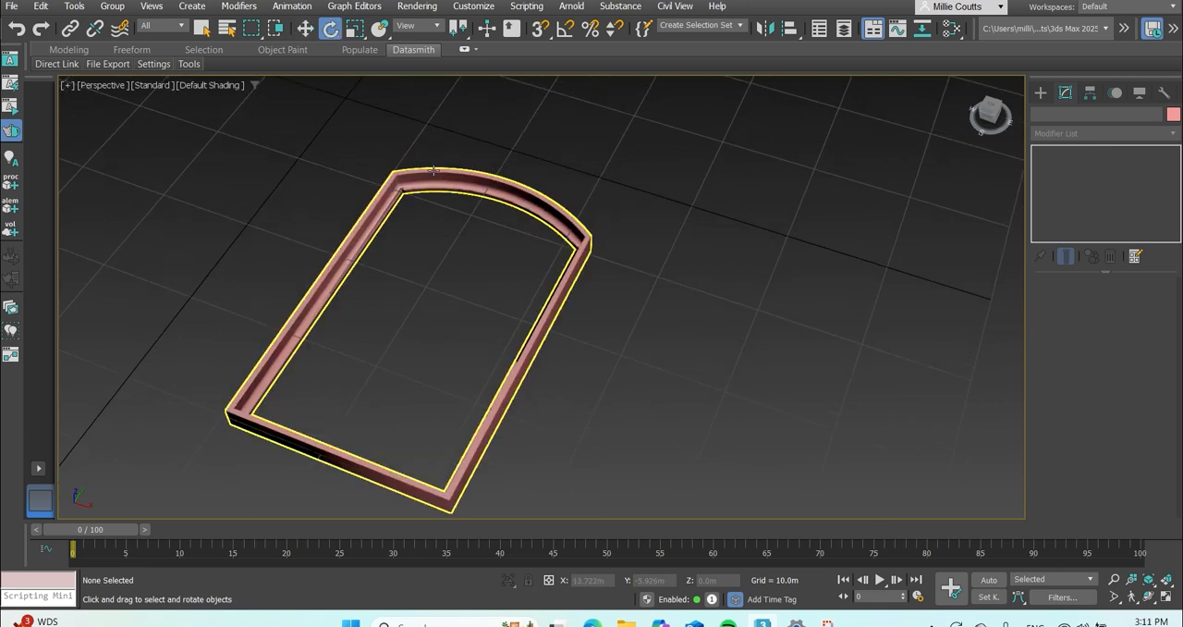
pyautogui.click(442, 182)
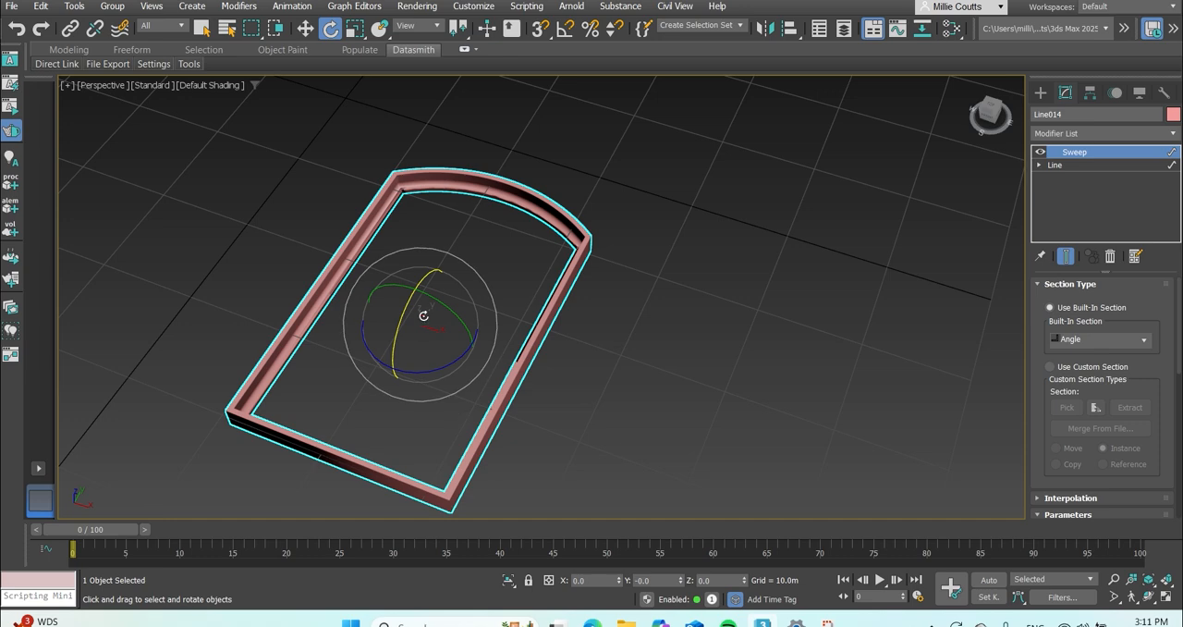
pyautogui.moveTo(991, 133); pyautogui.dragTo(911, 137)
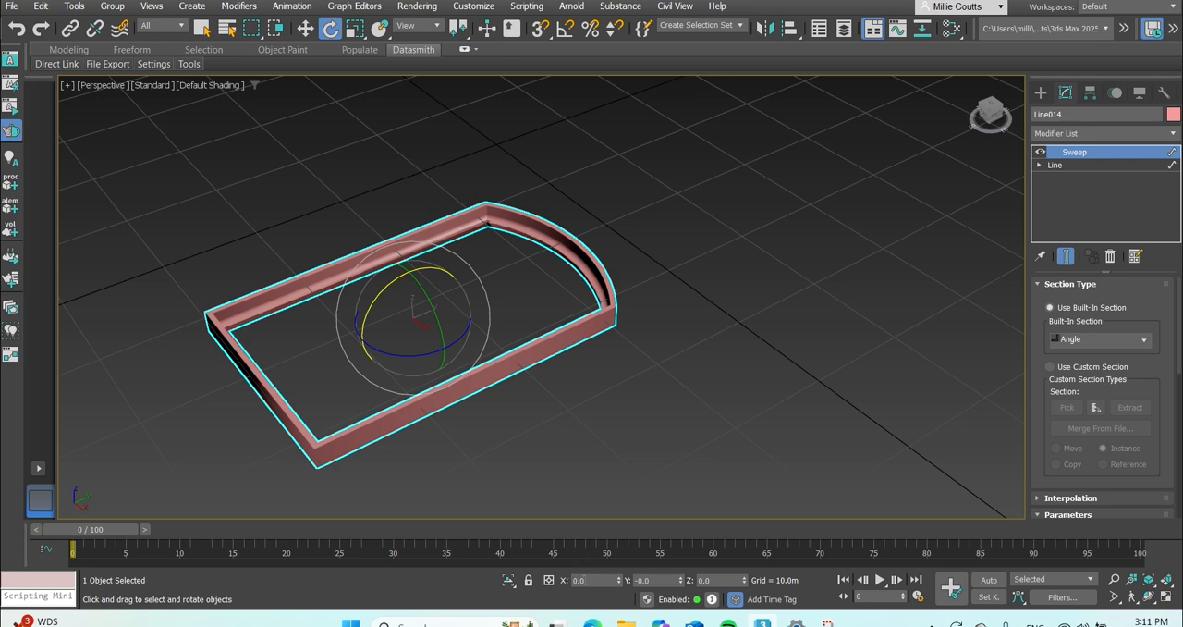
pyautogui.moveTo(586, 580); pyautogui.dragTo(521, 580)
pyautogui.write('90')
pyautogui.press('Return')
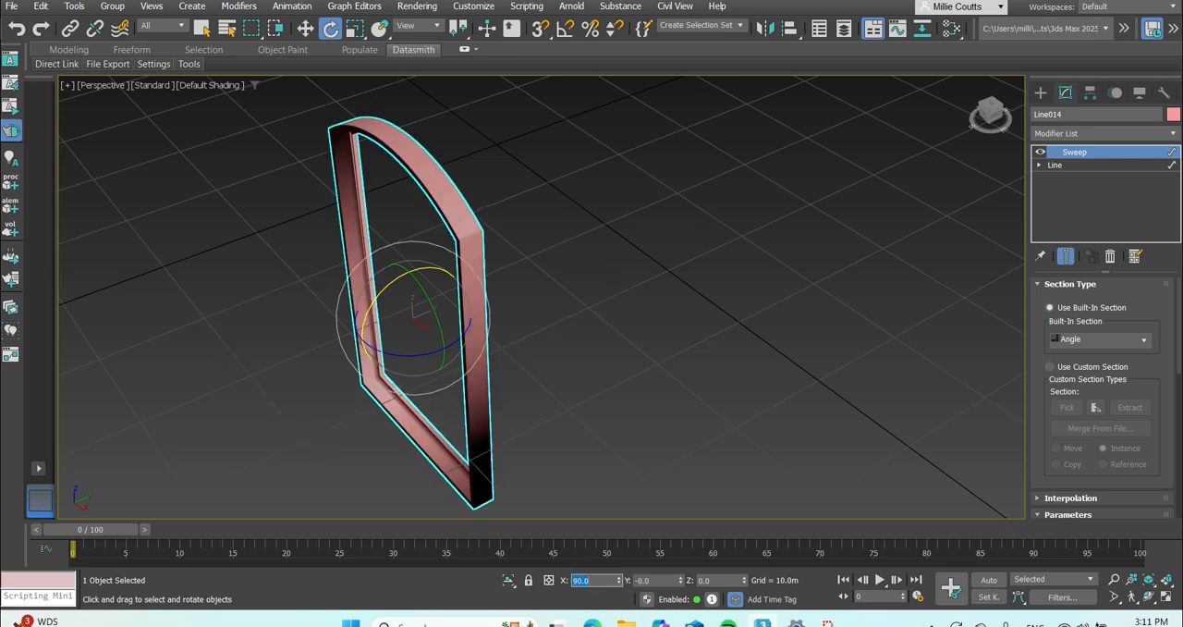
# Create a box about 49 m long, 65.8 m wide and 50 m high behind the arched frame as the cabinet body.
pyautogui.scroll(-6, 565, 401)
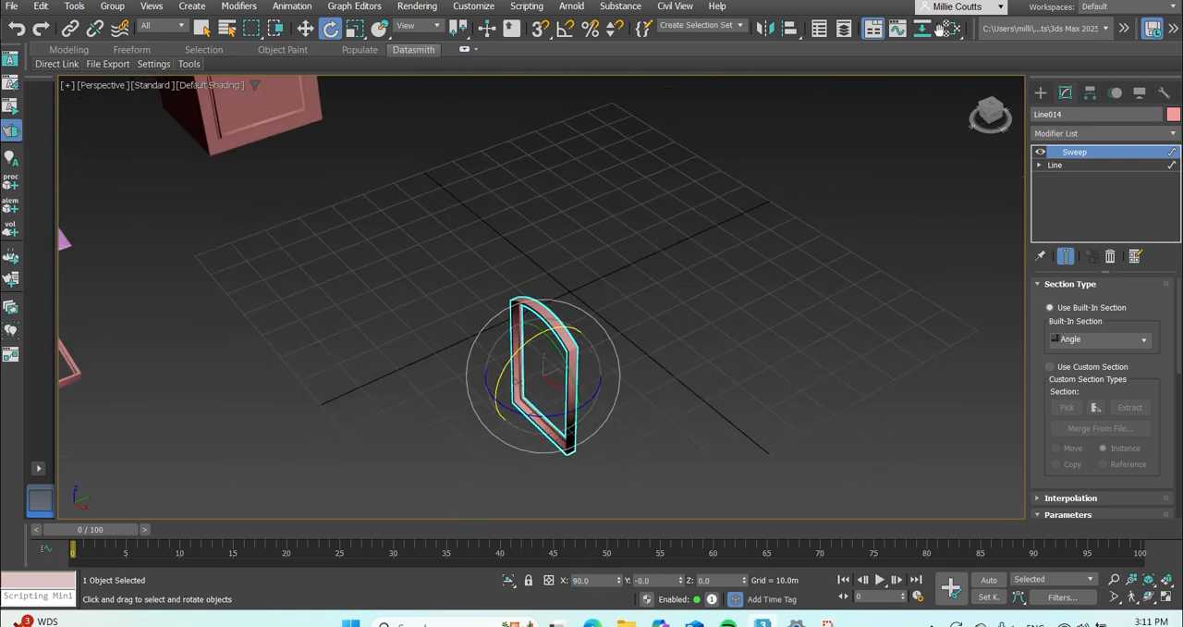
pyautogui.click(305, 29)
pyautogui.click(996, 190)
pyautogui.click(1042, 93)
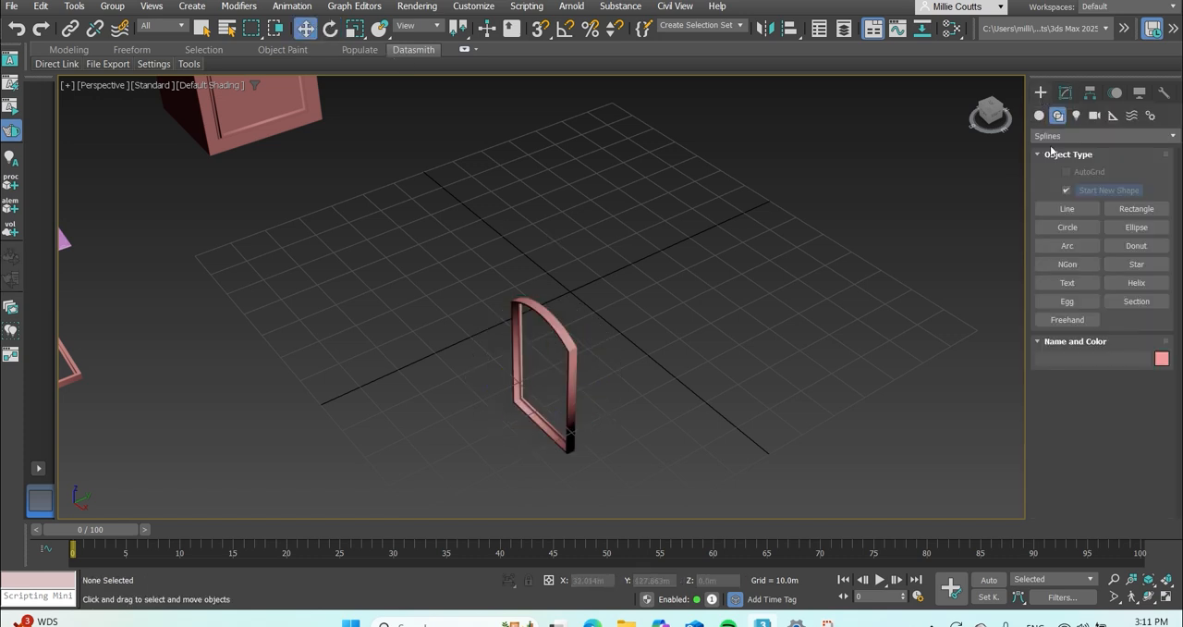
pyautogui.click(1067, 194)
pyautogui.moveTo(710, 264)
pyautogui.mouseDown(button='middle')
pyautogui.moveTo(608, 394)
pyautogui.moveTo(652, 404)
pyautogui.mouseUp(button='middle')
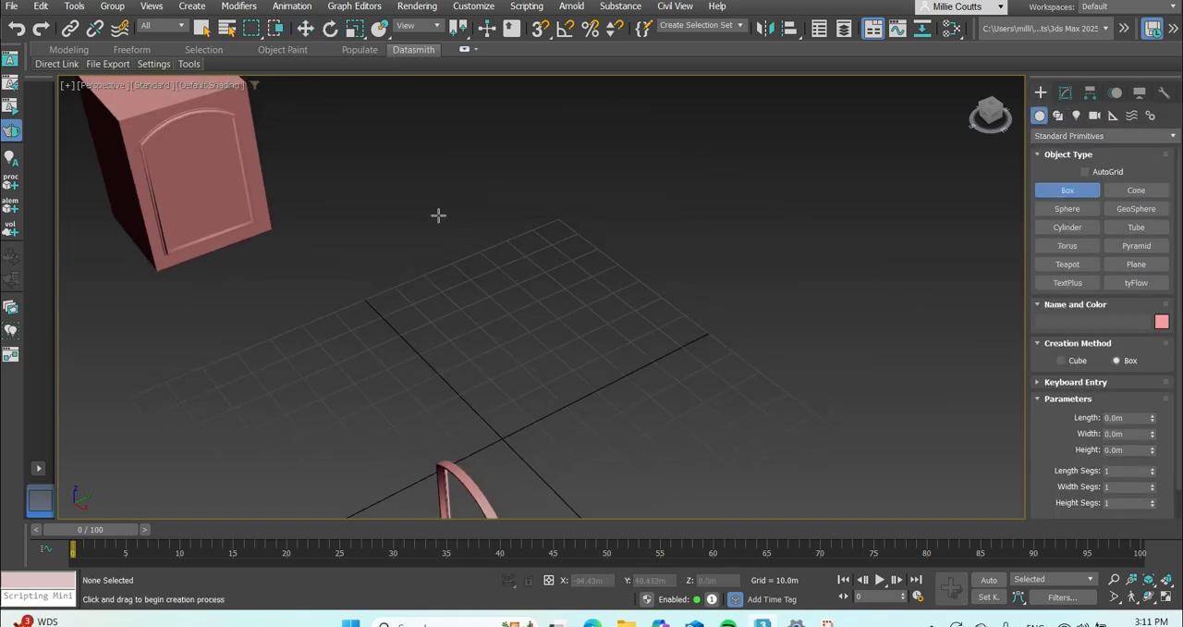
pyautogui.moveTo(424, 199)
pyautogui.mouseDown()
pyautogui.moveTo(632, 263)
pyautogui.moveTo(672, 243)
pyautogui.mouseUp()
pyautogui.click(676, 90)
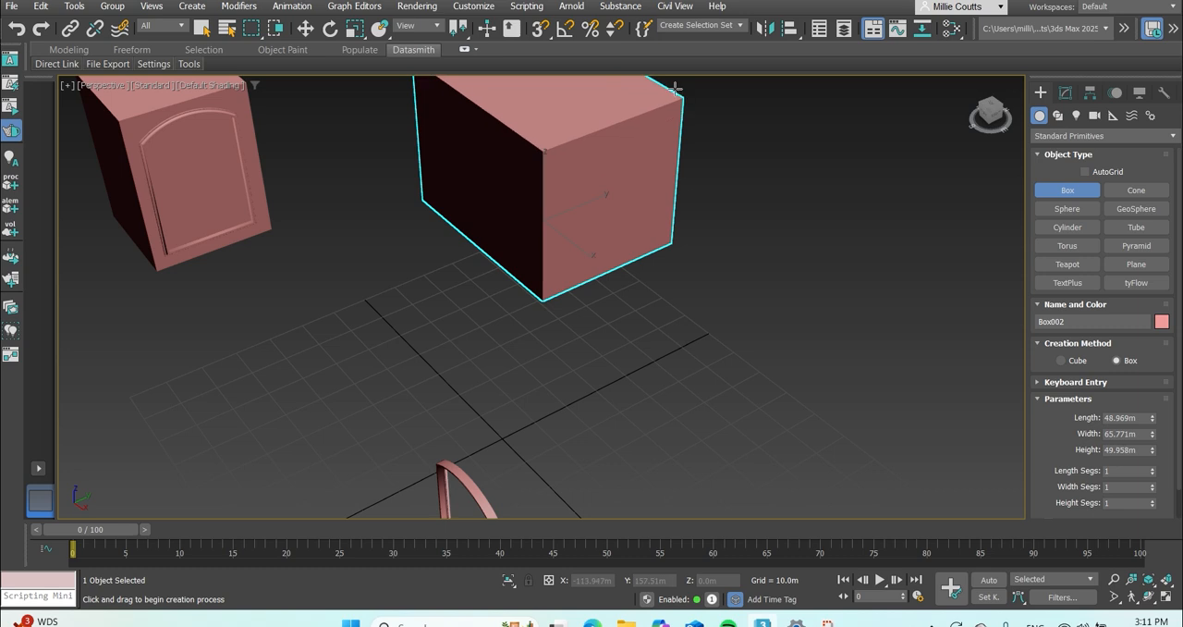
pyautogui.click(973, 82)
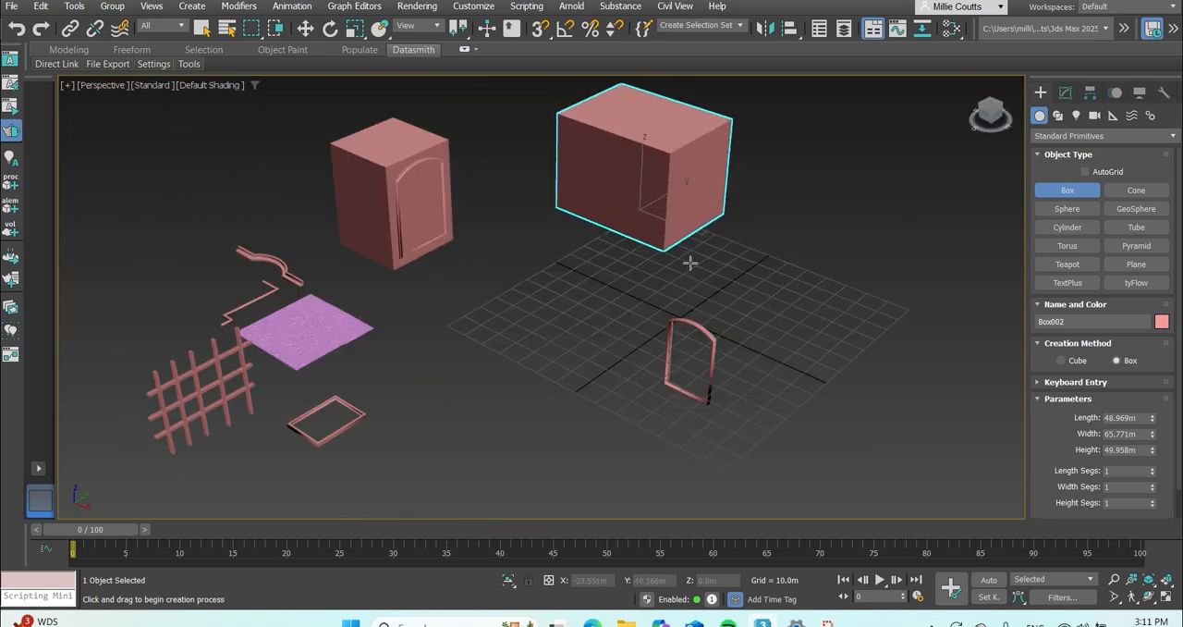
# In an orthographic side view, move the arched frame along Y to about 40.1 m, against the near face of the new box.
pyautogui.click(306, 29)
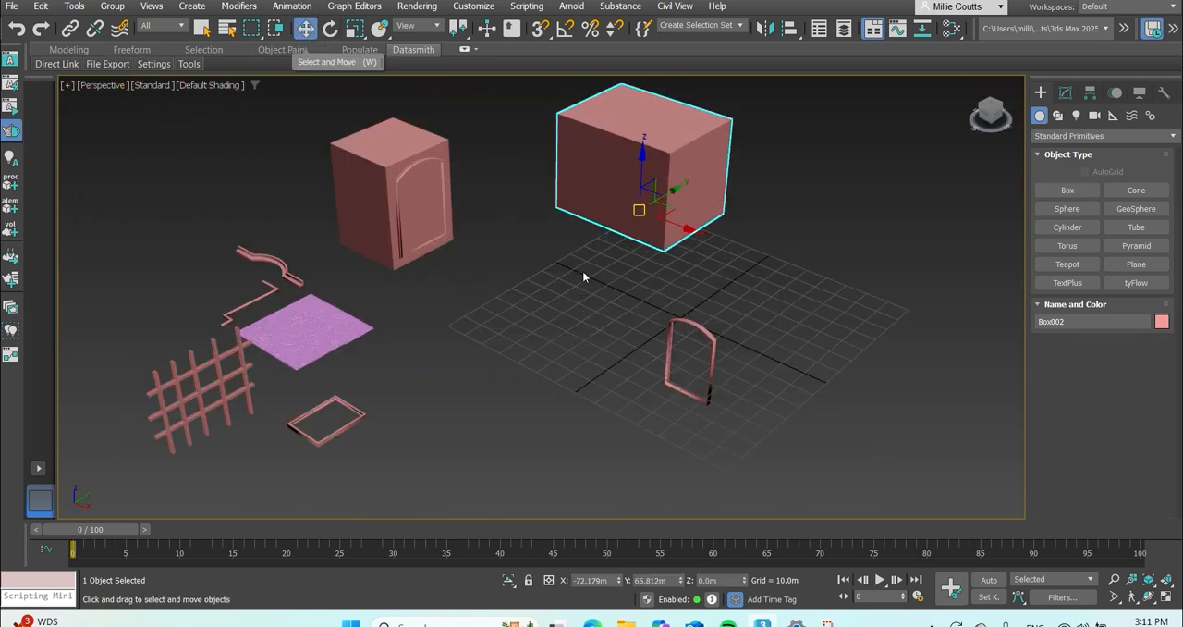
pyautogui.click(672, 319)
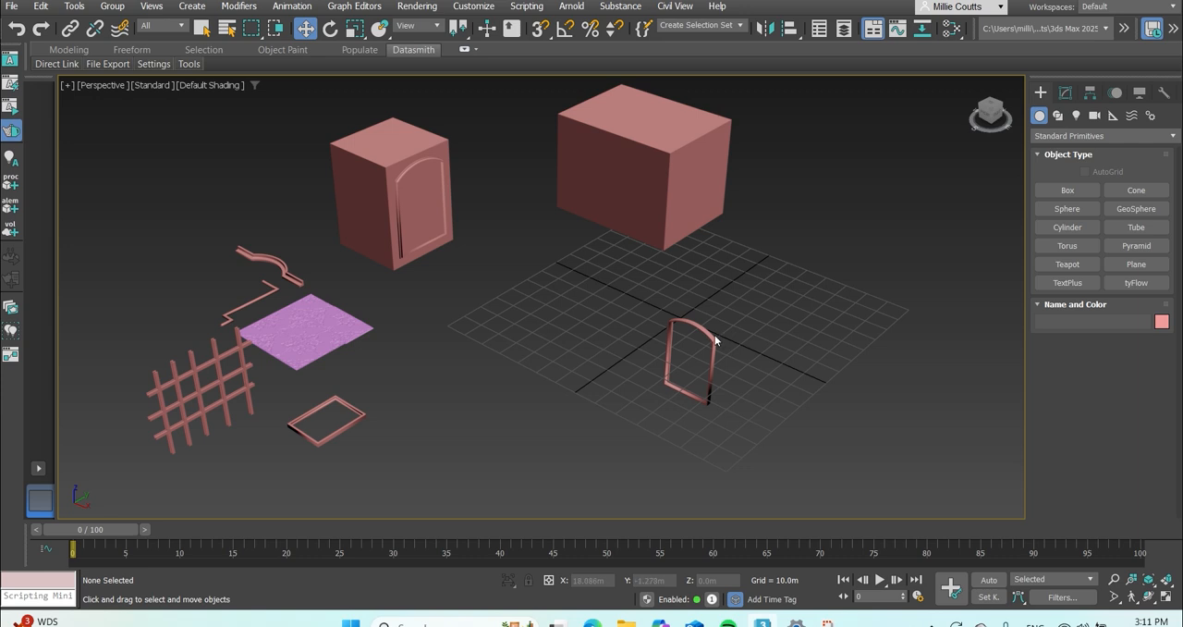
pyautogui.click(714, 334)
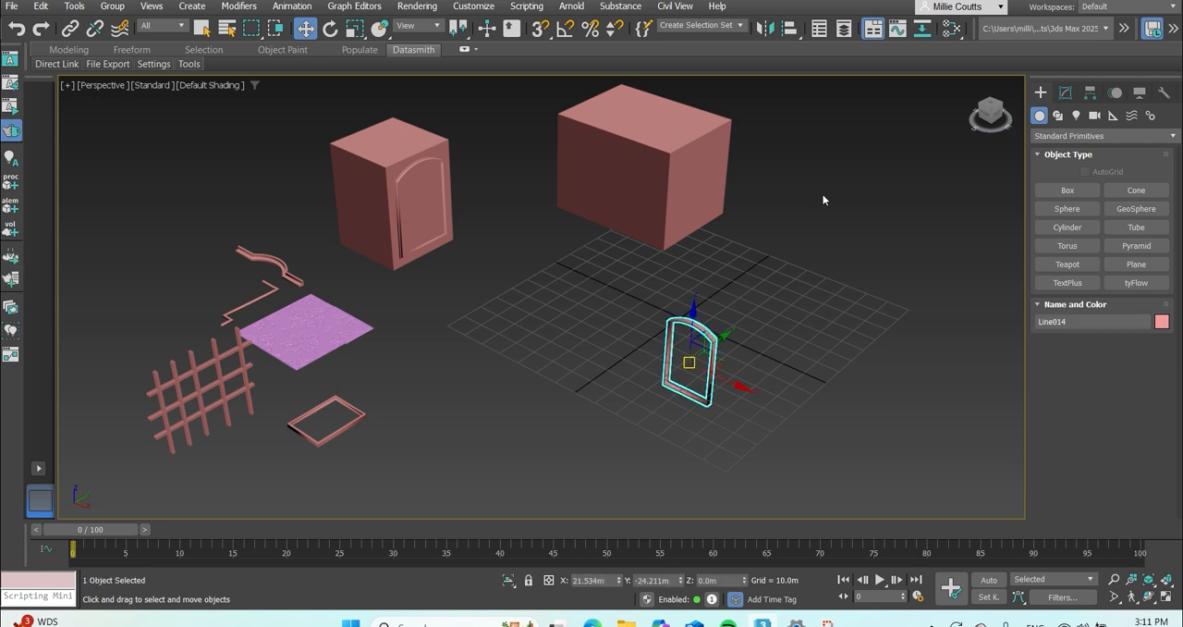
pyautogui.click(998, 118)
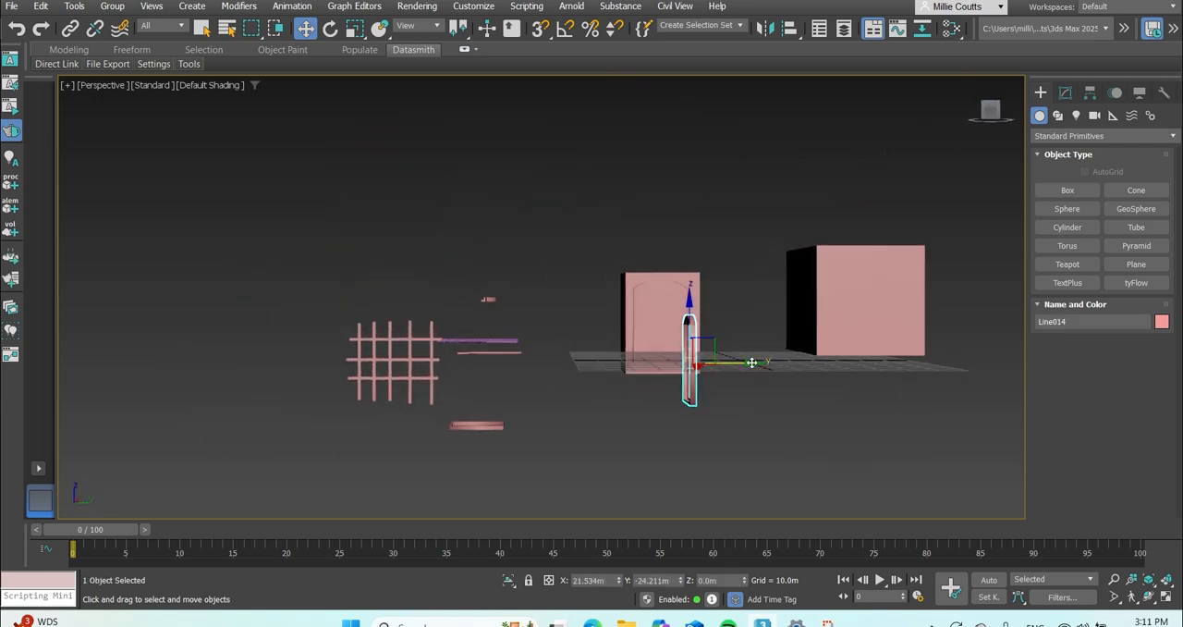
pyautogui.click(100, 89)
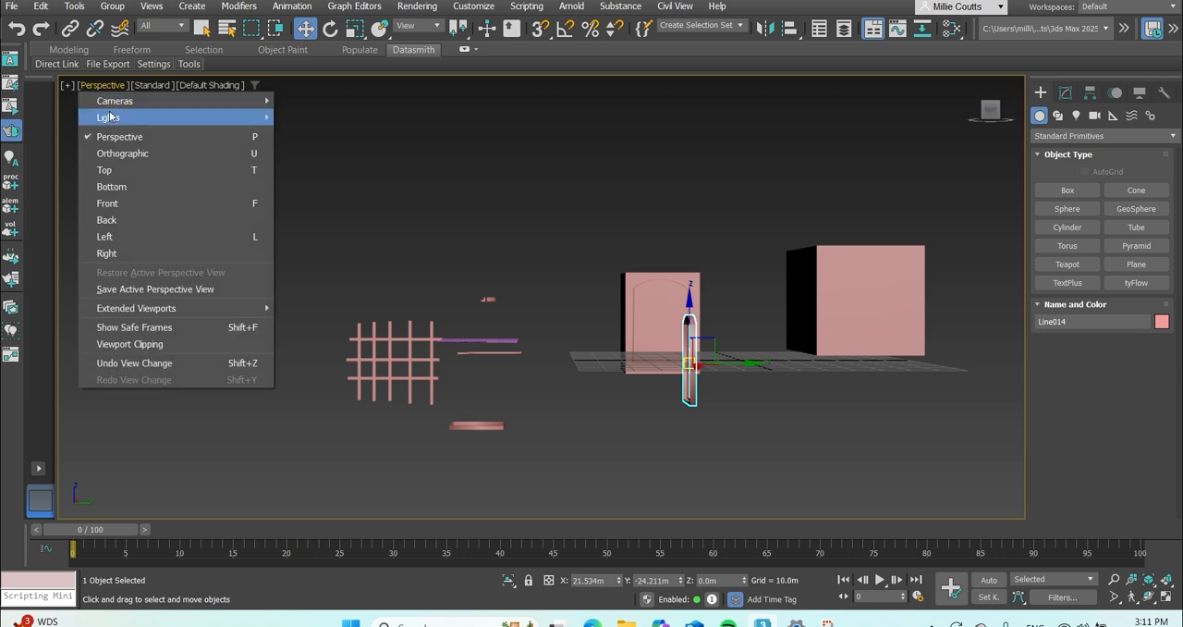
pyautogui.click(112, 148)
pyautogui.scroll(4, 698, 342)
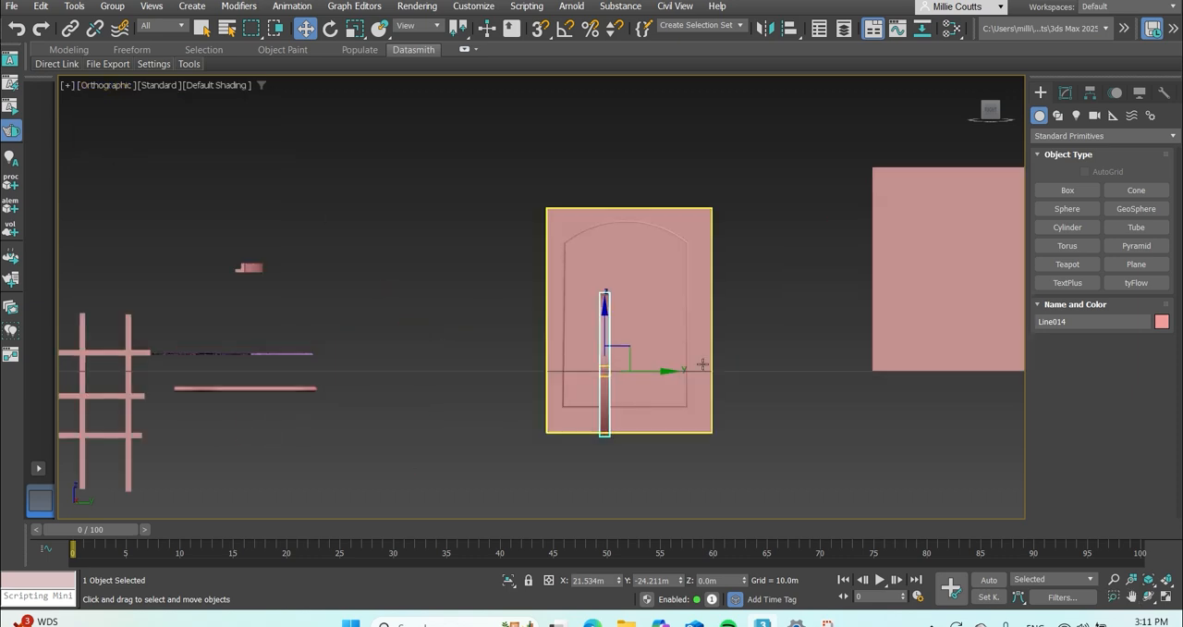
pyautogui.moveTo(673, 375); pyautogui.dragTo(929, 368)
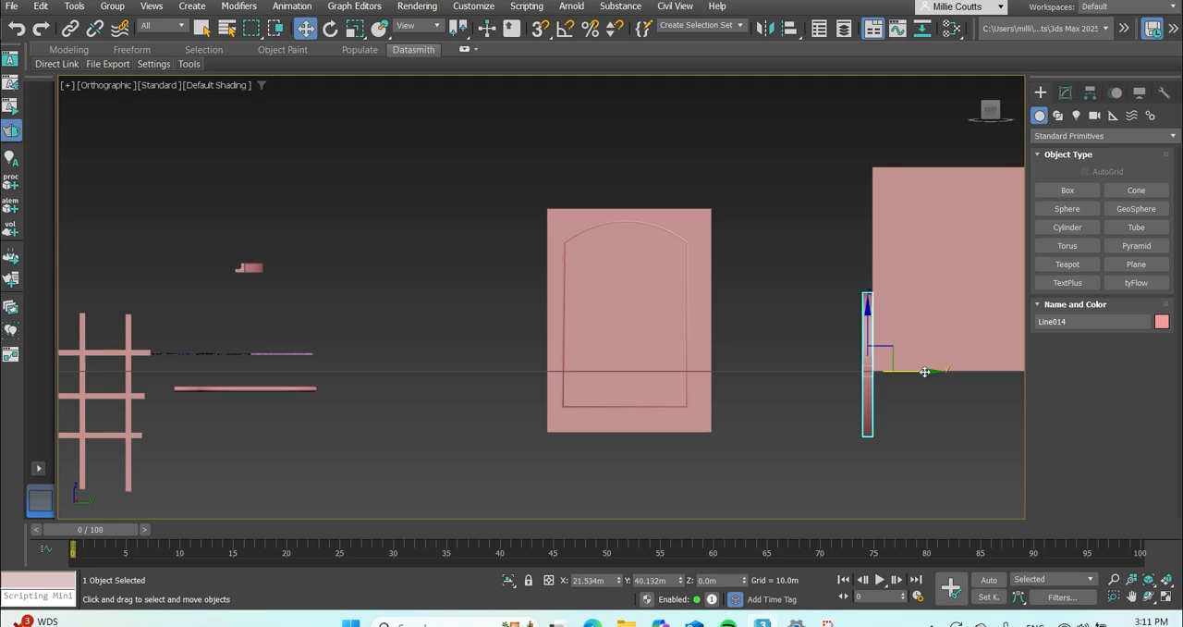
# In the front view, move the arched frame onto the cabinet box's face, at about X -89.9 m and Z 23.3 m.
pyautogui.moveTo(988, 107)
pyautogui.mouseDown()
pyautogui.moveTo(995, 114)
pyautogui.moveTo(981, 115)
pyautogui.mouseUp()
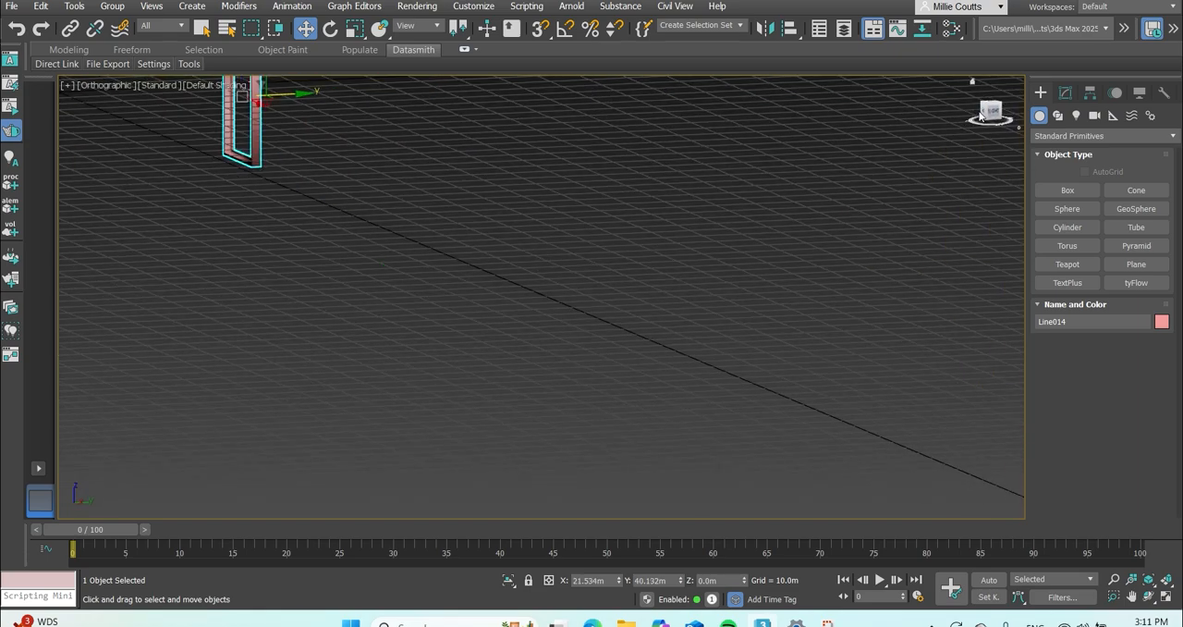
pyautogui.click(983, 114)
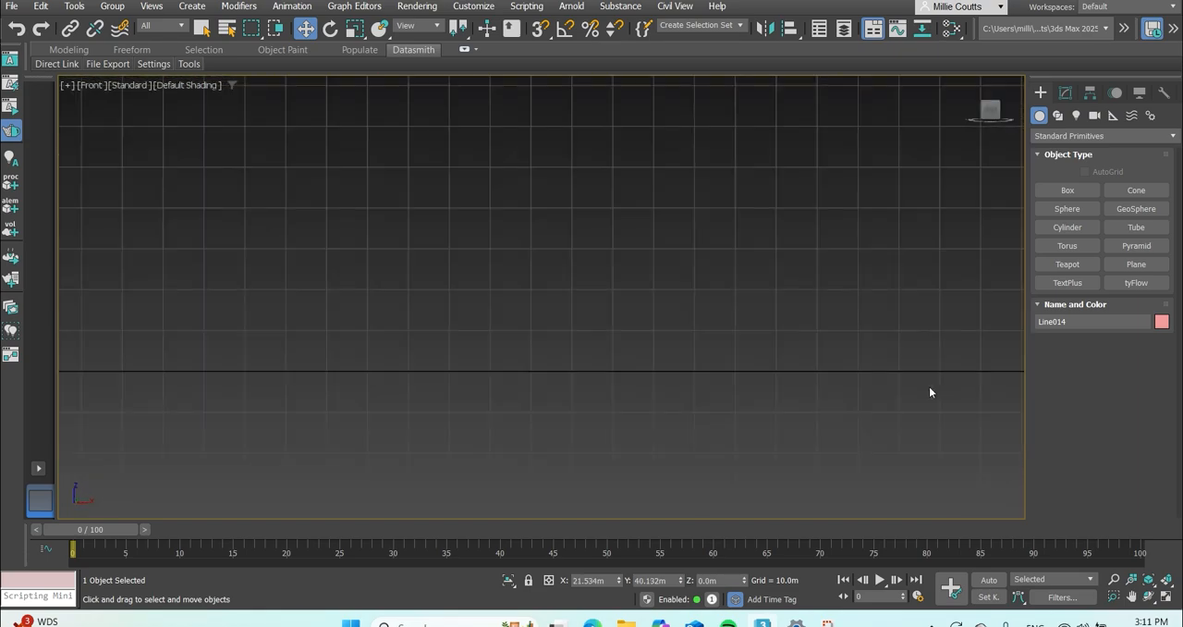
pyautogui.scroll(-8, 928, 388)
pyautogui.scroll(3, 695, 388)
pyautogui.scroll(6, 693, 387)
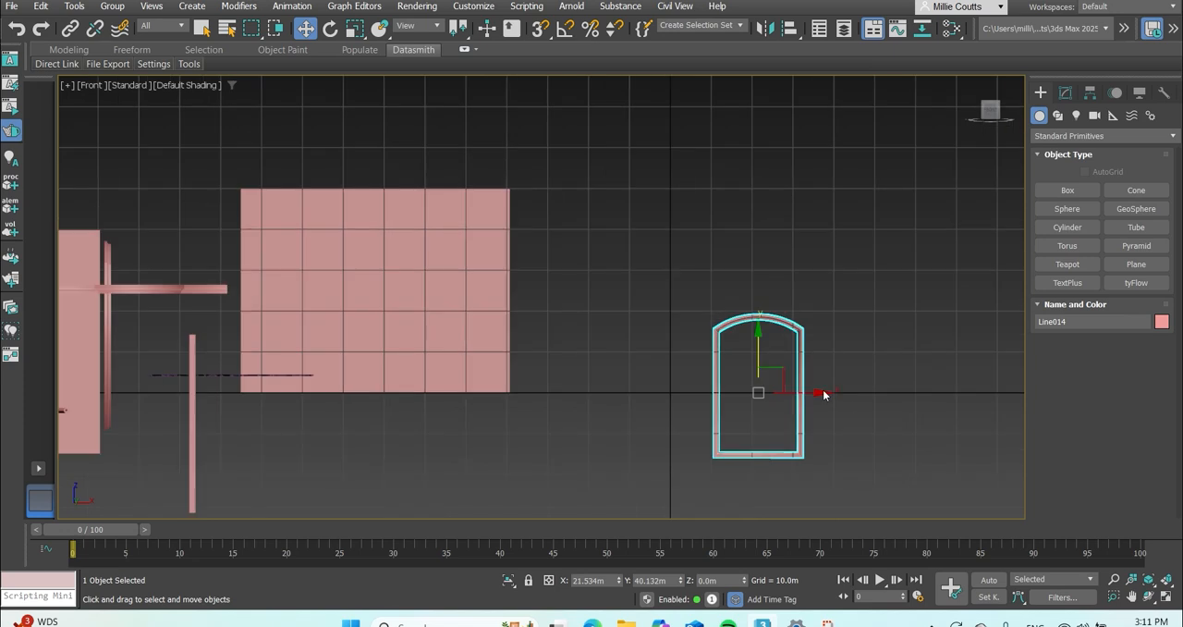
pyautogui.moveTo(822, 391); pyautogui.dragTo(477, 386)
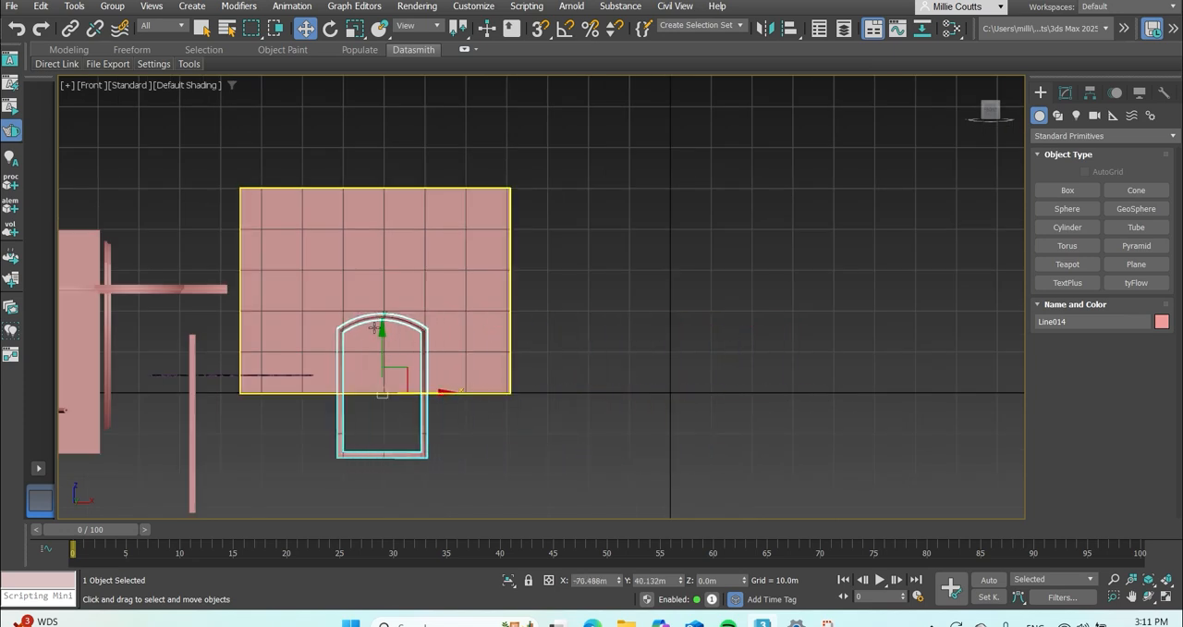
pyautogui.moveTo(446, 390); pyautogui.dragTo(379, 310)
pyautogui.moveTo(304, 255); pyautogui.dragTo(304, 245)
pyautogui.moveTo(992, 111); pyautogui.dragTo(969, 122)
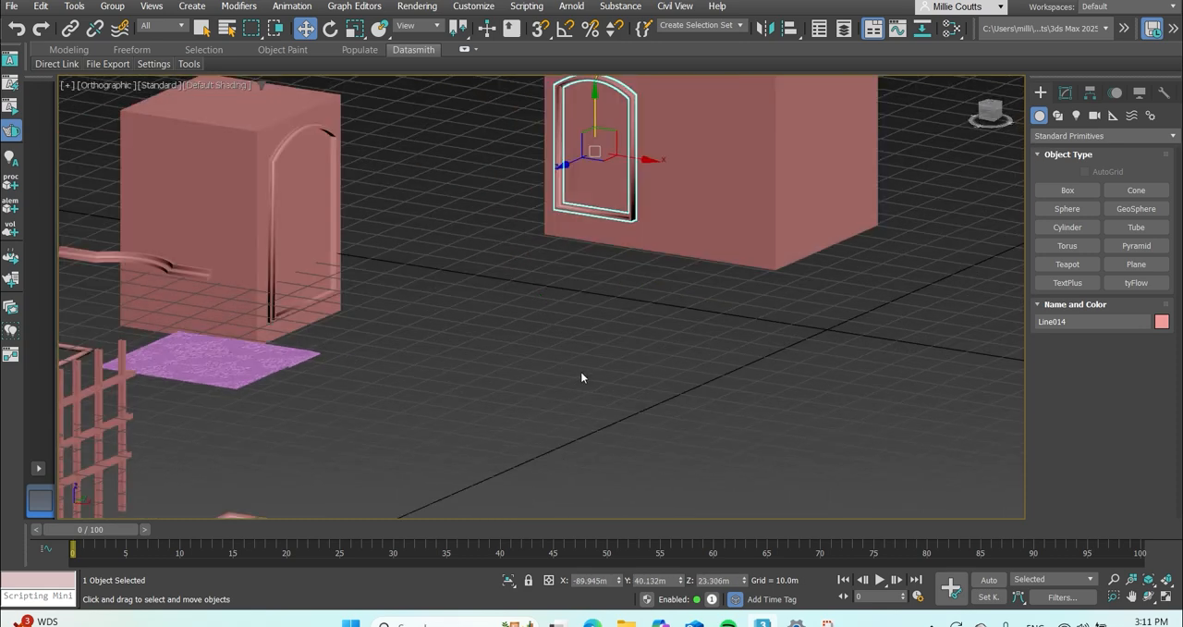
pyautogui.click(581, 371)
# Change the object colour of the cabinet body box to light blue.
pyautogui.scroll(-3, 510, 338)
pyautogui.scroll(7, 589, 223)
pyautogui.scroll(-3, 567, 302)
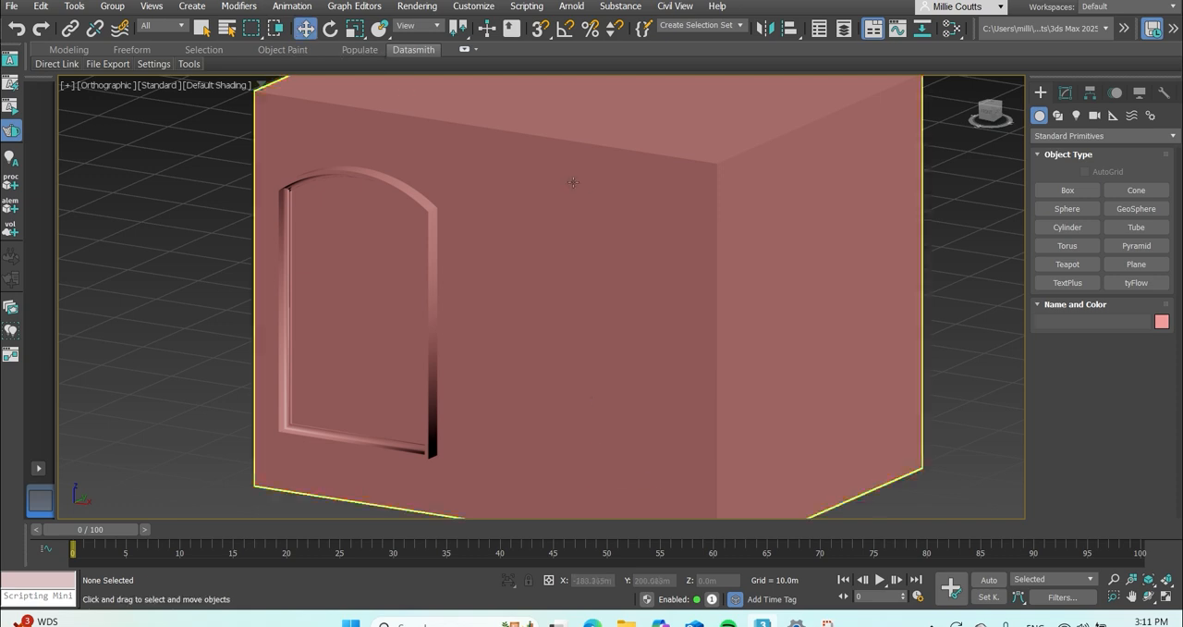
pyautogui.click(564, 181)
pyautogui.click(1162, 321)
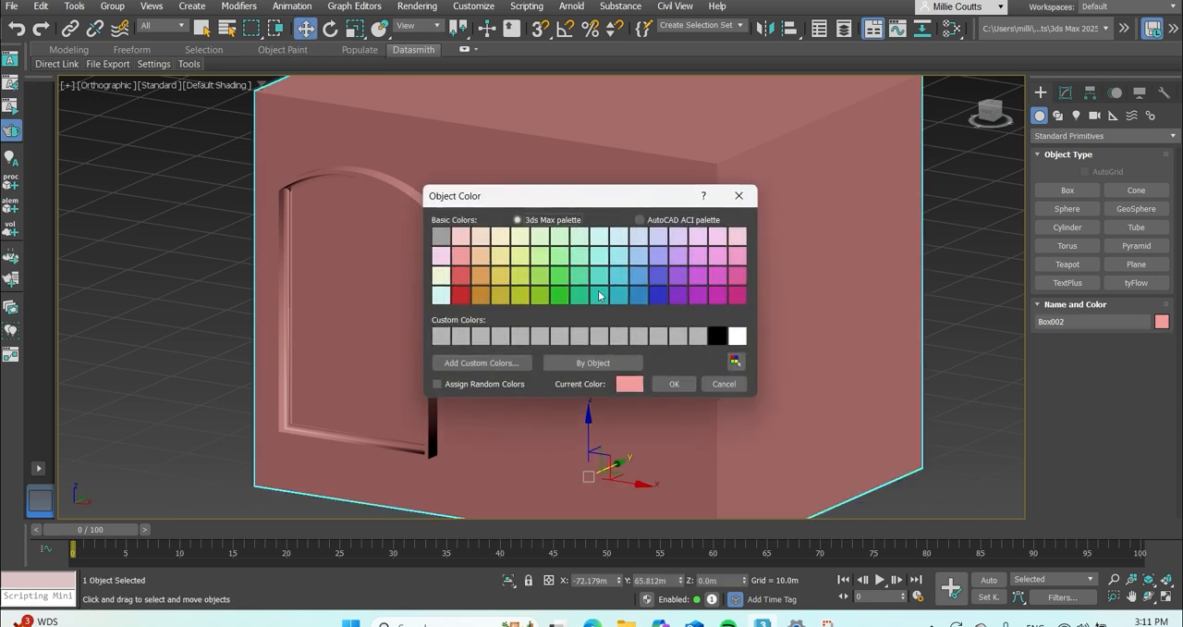
pyautogui.click(639, 258)
pyautogui.click(670, 386)
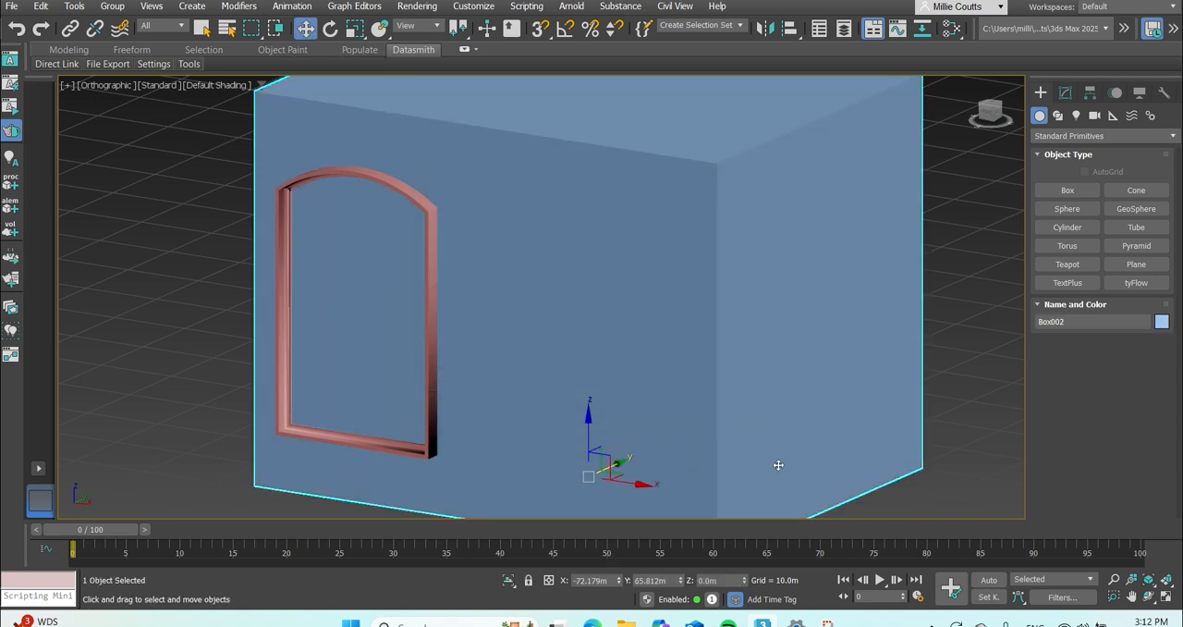
pyautogui.click(190, 236)
# Clone the arched frame as an instance and move the clone along X to sit beside the original on the cabinet face.
pyautogui.scroll(-3, 185, 265)
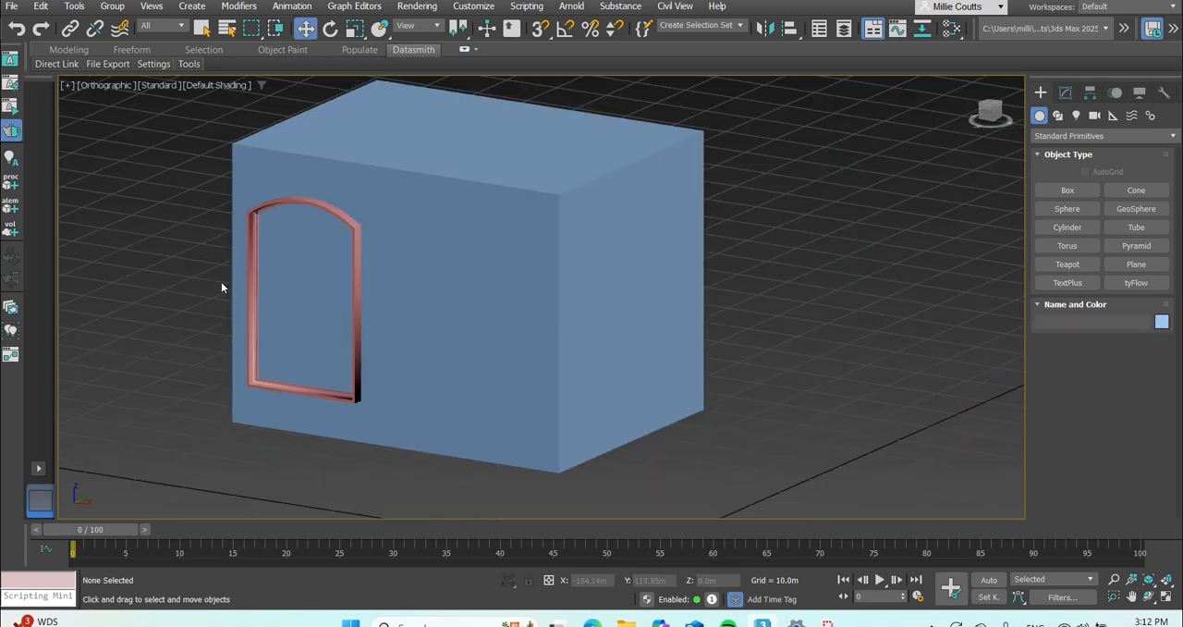
pyautogui.click(355, 229)
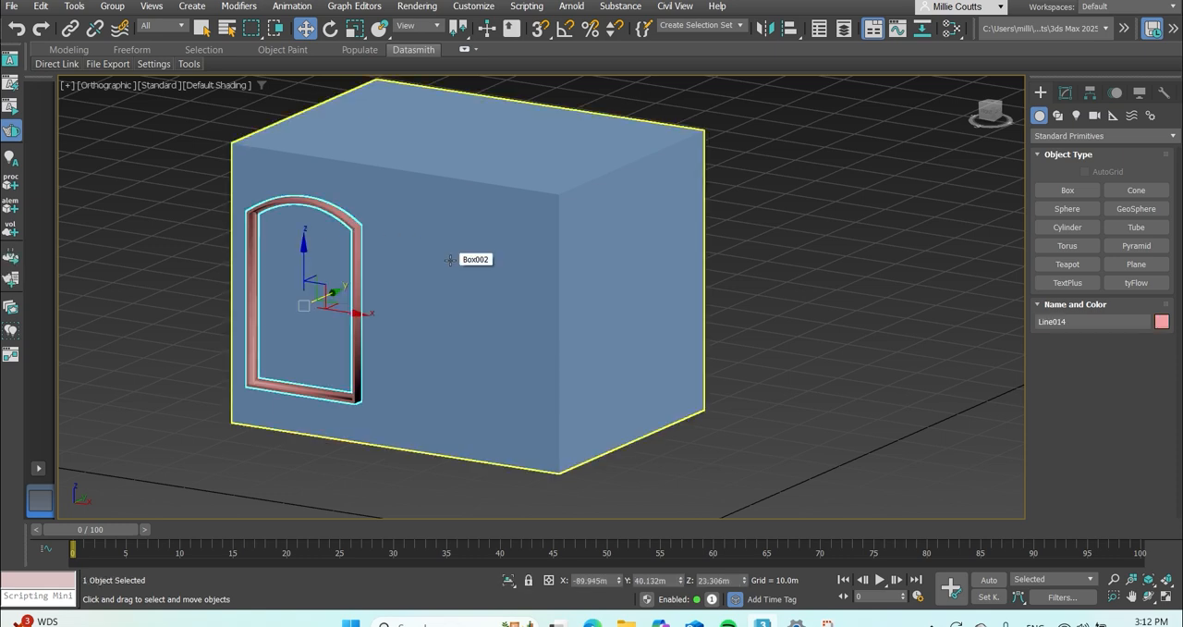
pyautogui.hotkey('ctrl', 'v')
pyautogui.click(555, 280)
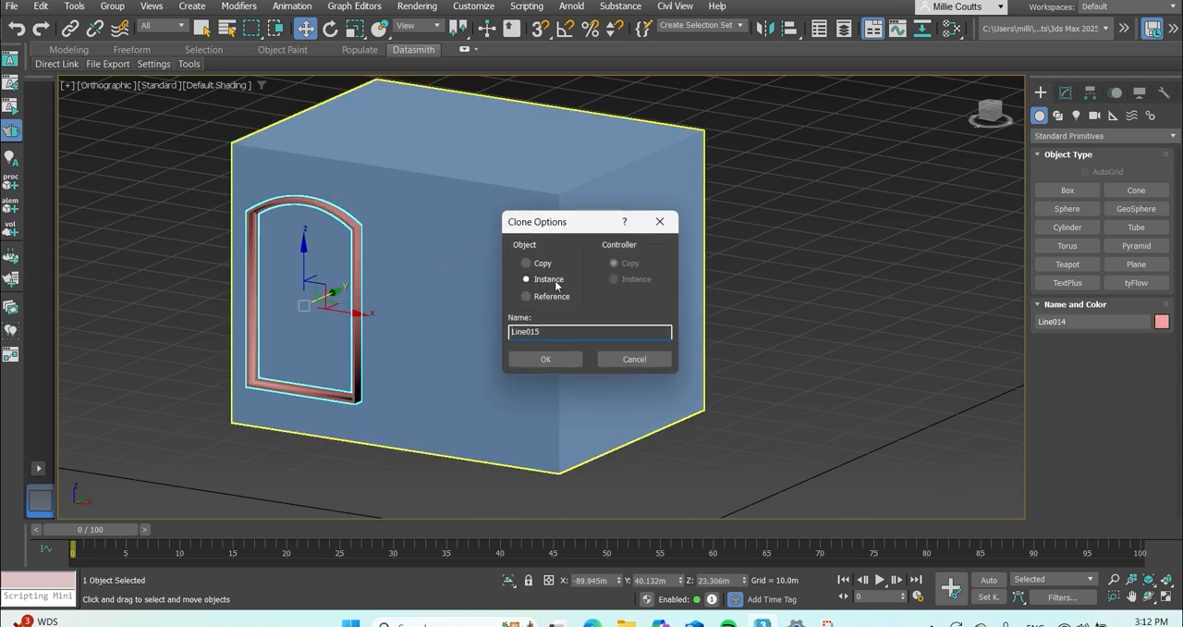
pyautogui.click(545, 359)
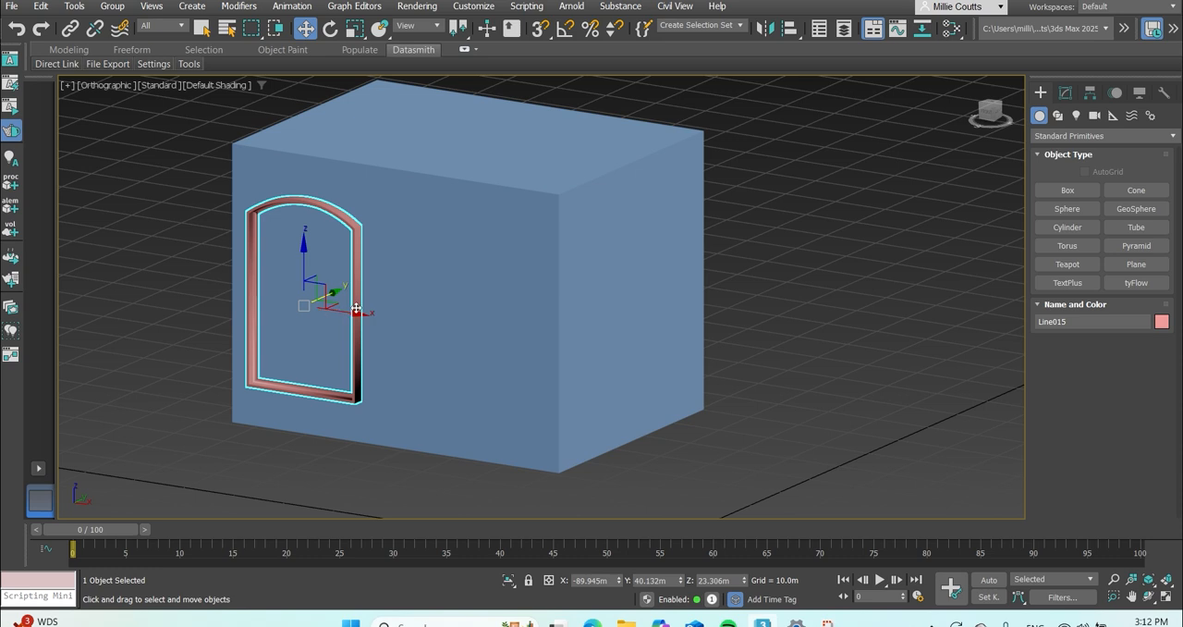
pyautogui.moveTo(354, 314); pyautogui.dragTo(491, 347)
pyautogui.click(198, 269)
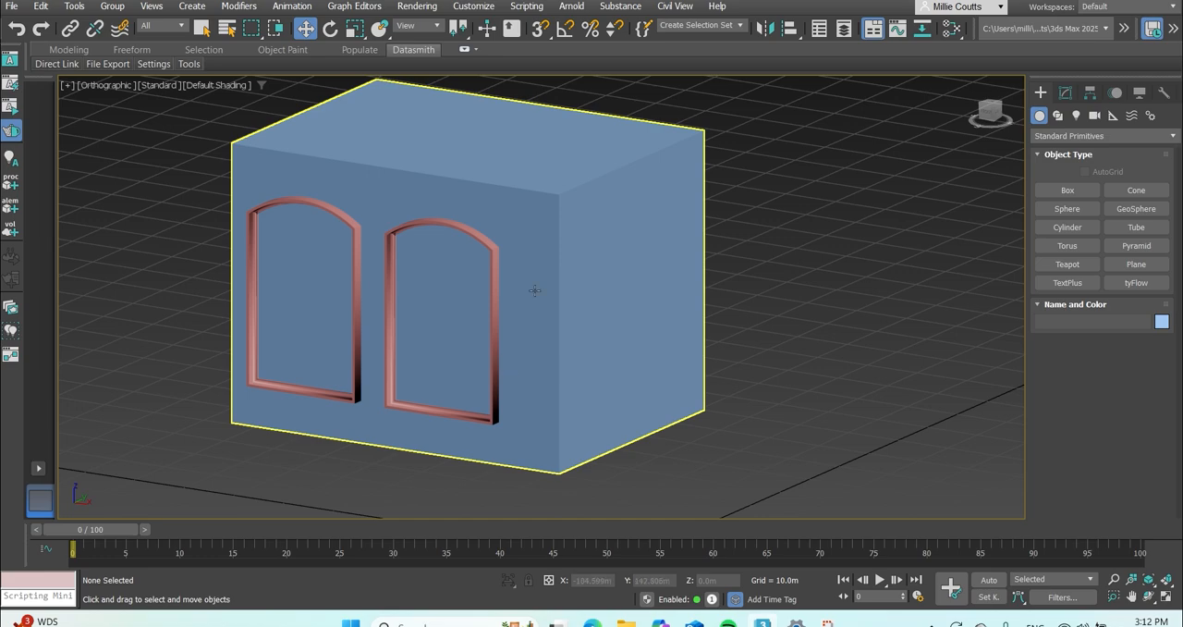
# Select the existing lattice group and examine how its vertical and horizontal bars cross.
pyautogui.scroll(-5, 548, 274)
pyautogui.scroll(3, 396, 270)
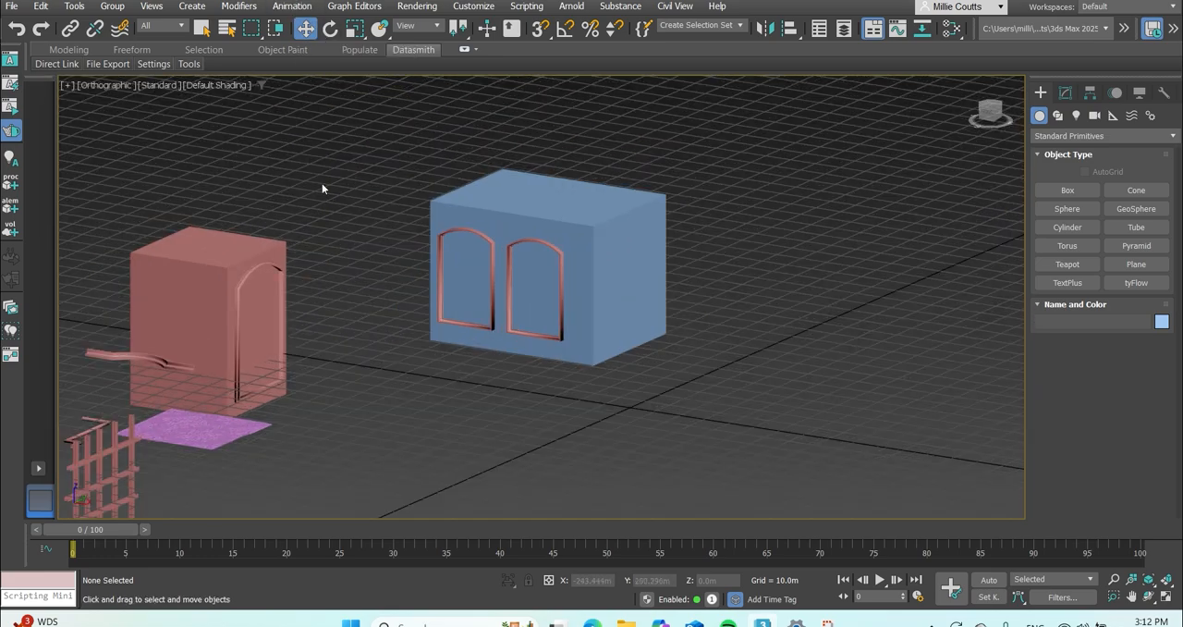
pyautogui.scroll(-4, 264, 259)
pyautogui.click(171, 380)
pyautogui.scroll(5, 171, 381)
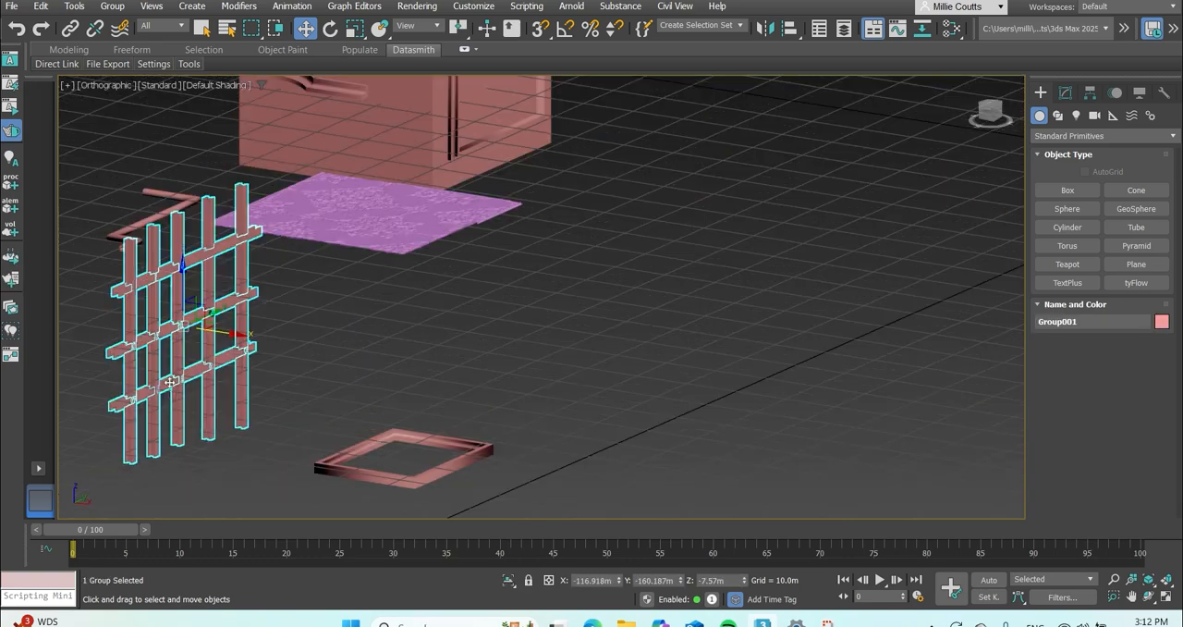
pyautogui.moveTo(132, 328); pyautogui.dragTo(142, 330, button='middle')
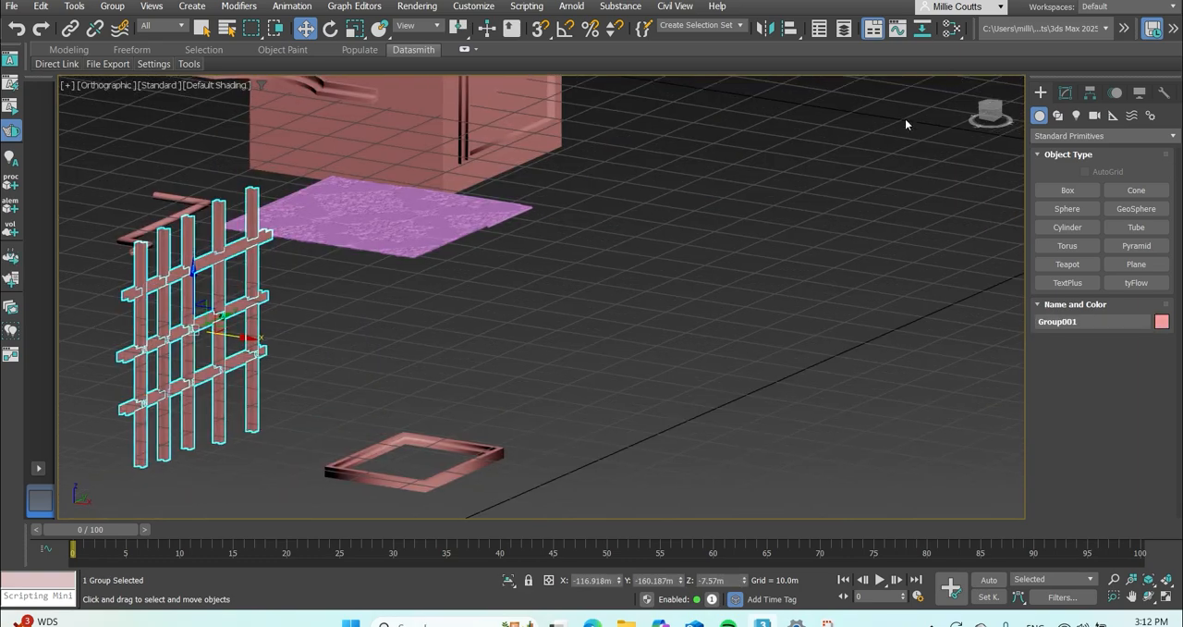
pyautogui.moveTo(987, 112); pyautogui.dragTo(990, 107)
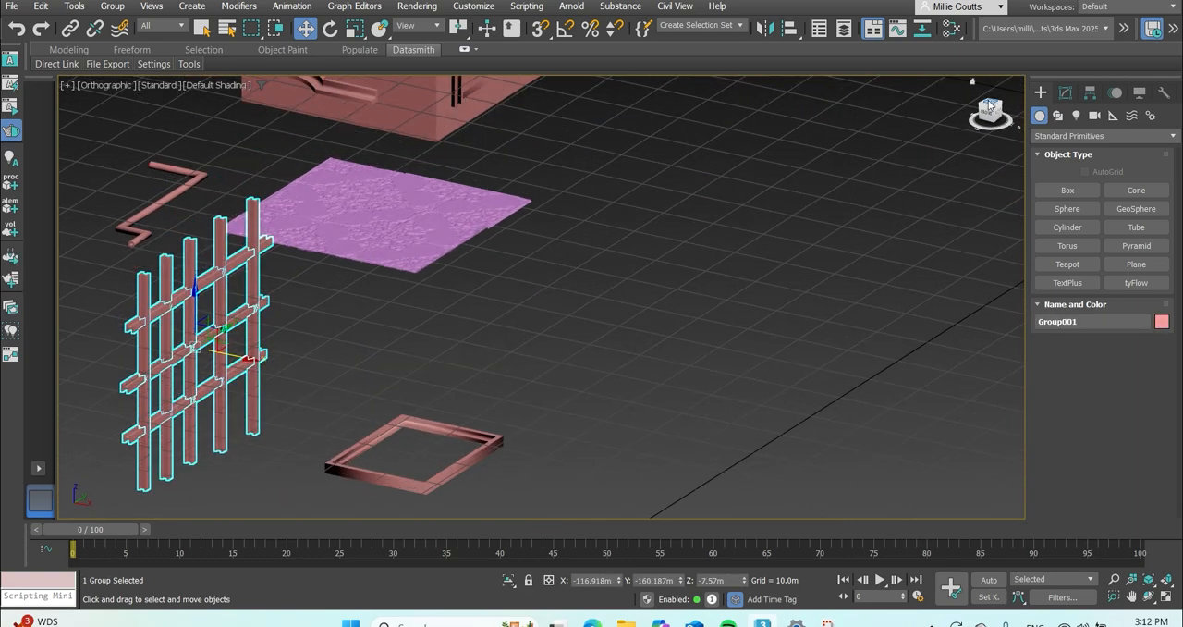
# In the top view, draw a straight vertical Line spline about 49 m long in the empty area of the grid.
pyautogui.click(990, 106)
pyautogui.scroll(-7, 198, 338)
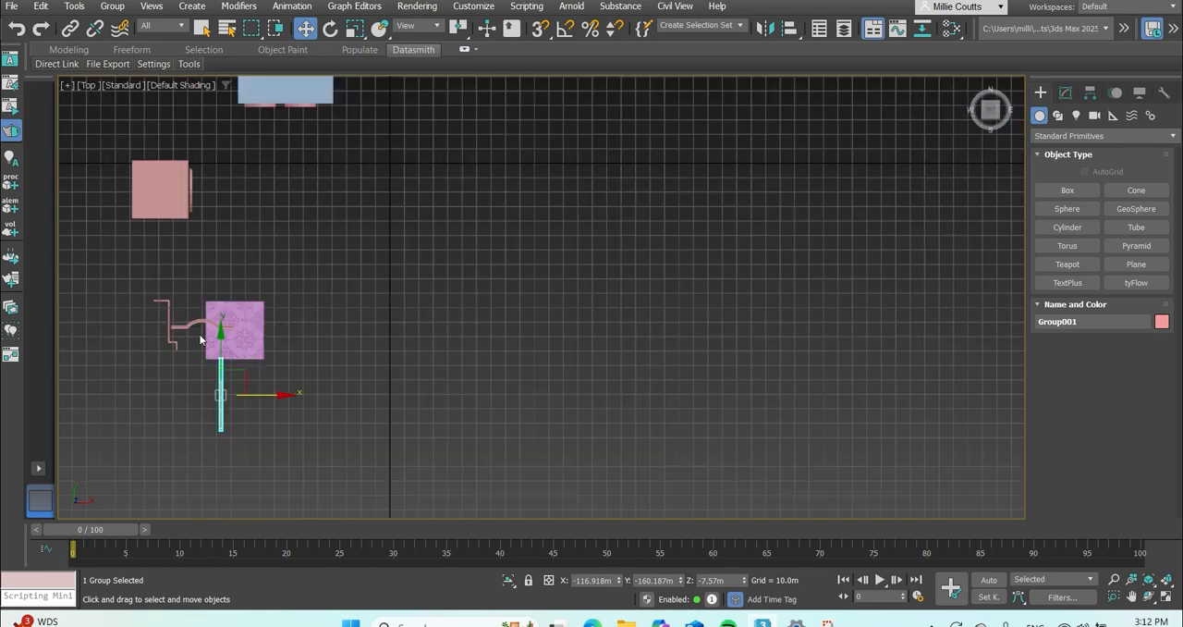
pyautogui.scroll(4, 339, 319)
pyautogui.scroll(-2, 336, 268)
pyautogui.scroll(-2, 336, 259)
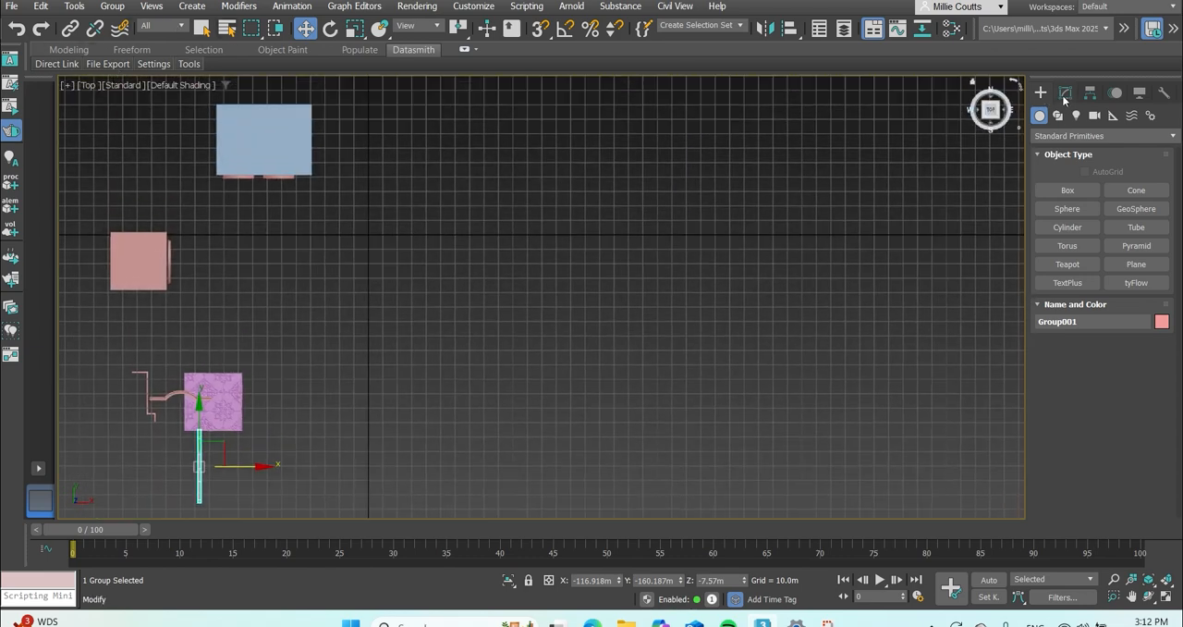
pyautogui.click(1060, 114)
pyautogui.click(1068, 209)
pyautogui.scroll(6, 491, 283)
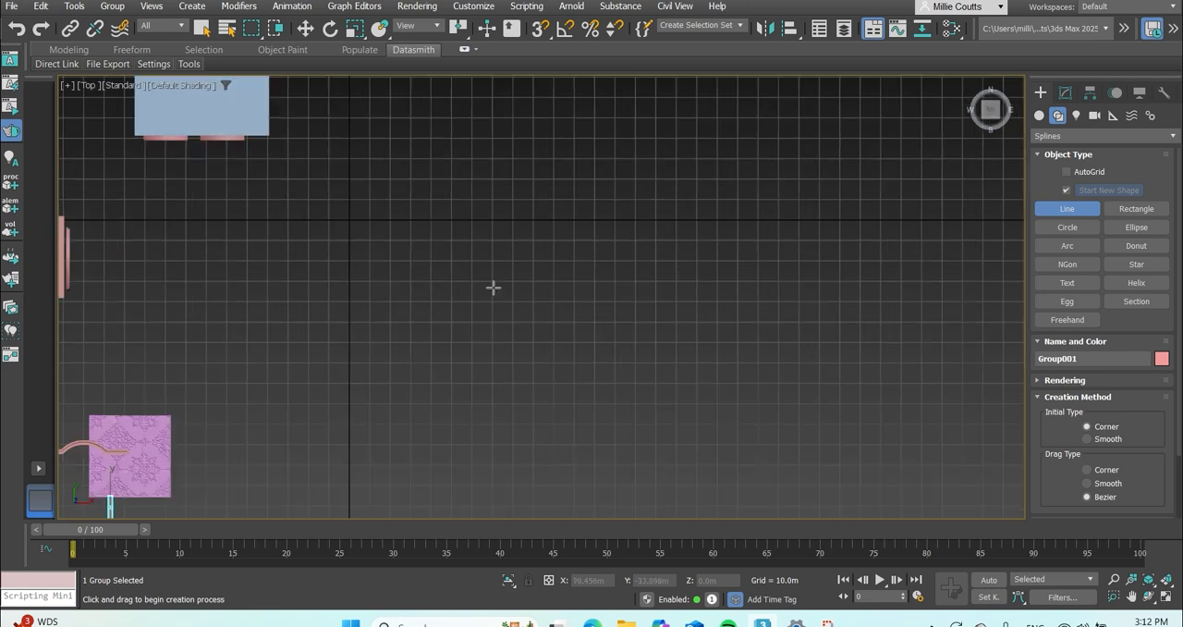
pyautogui.scroll(-5, 425, 268)
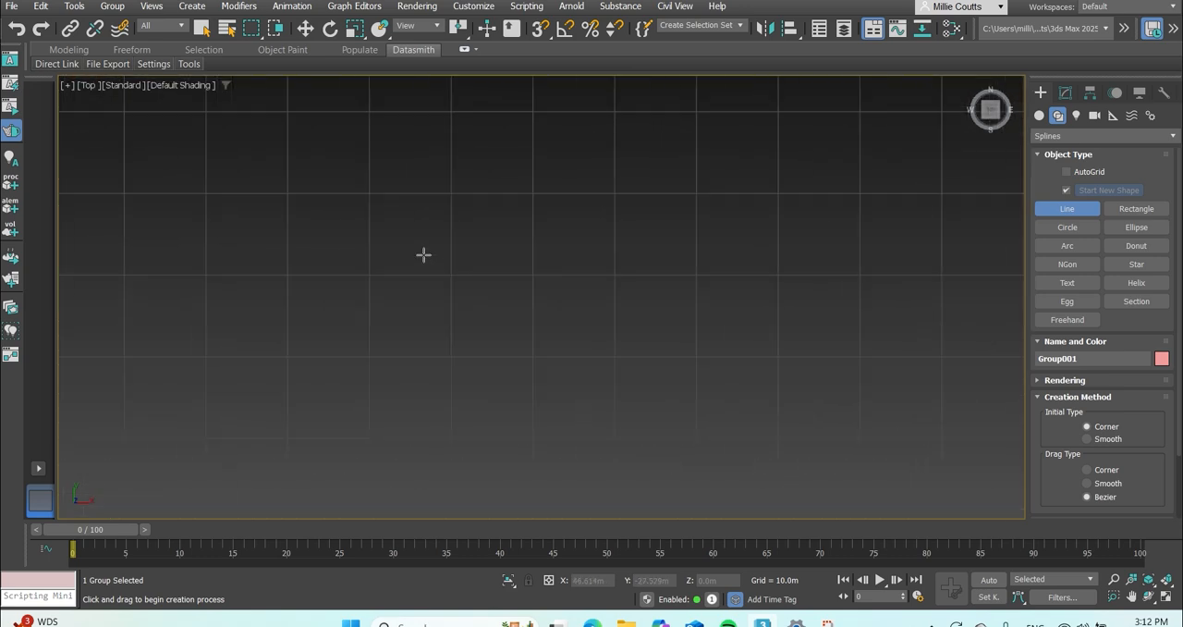
pyautogui.click(397, 183)
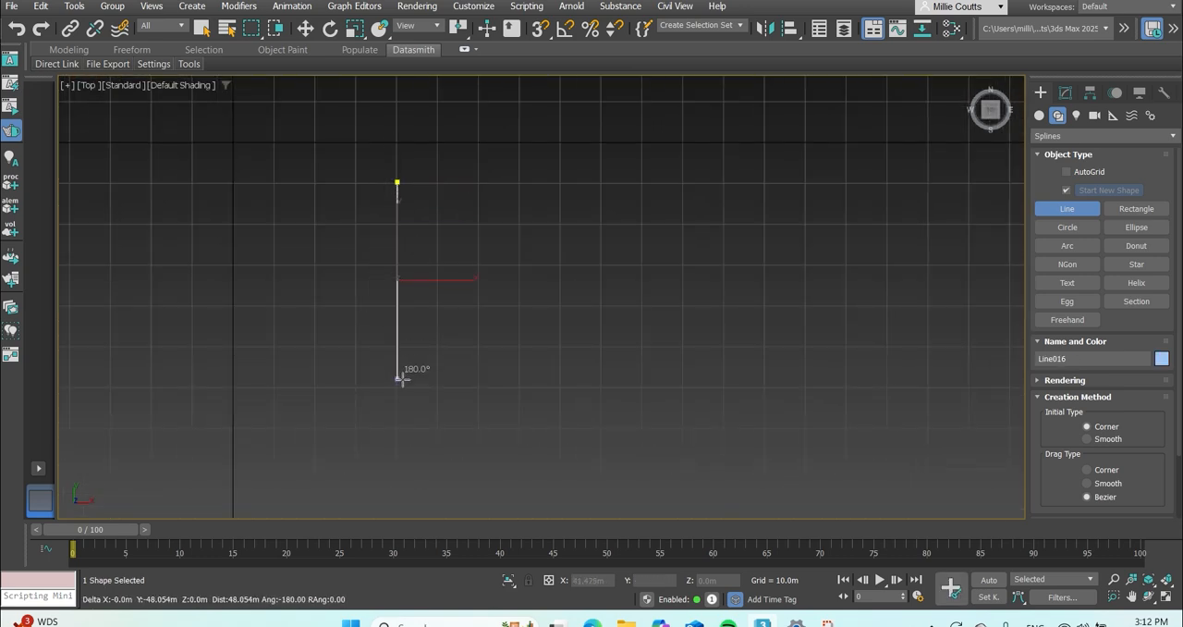
pyautogui.click(397, 383)
pyautogui.rightClick(436, 227)
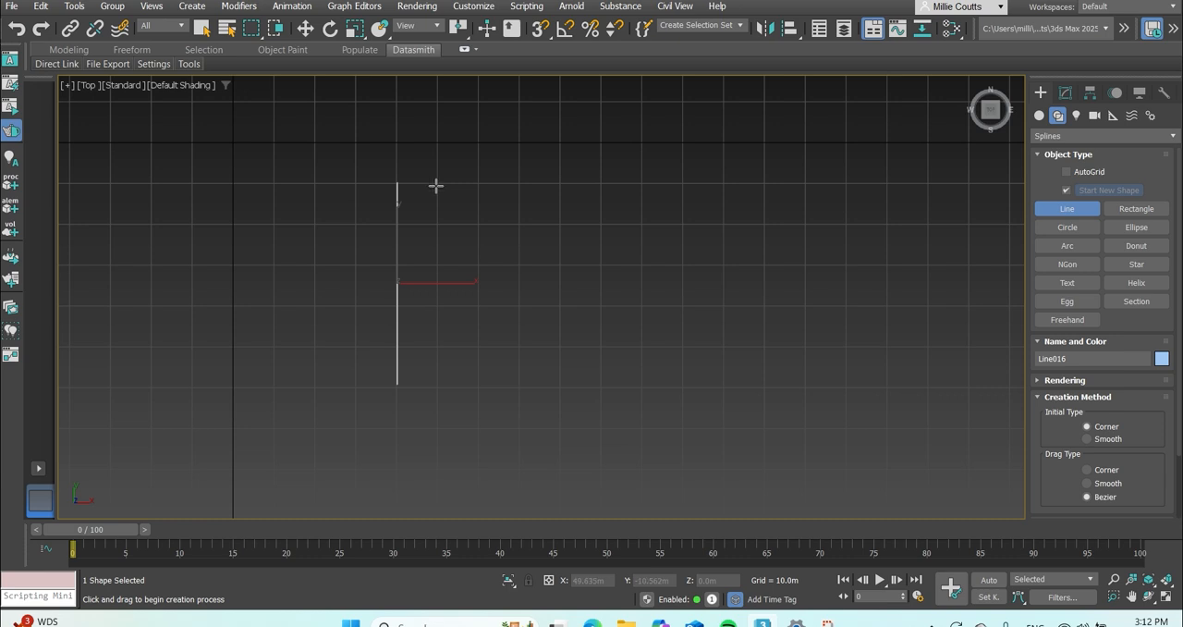
# Draw three more vertical lines about 49 m long parallel to the first, spaced about 10 m apart.
pyautogui.click(437, 183)
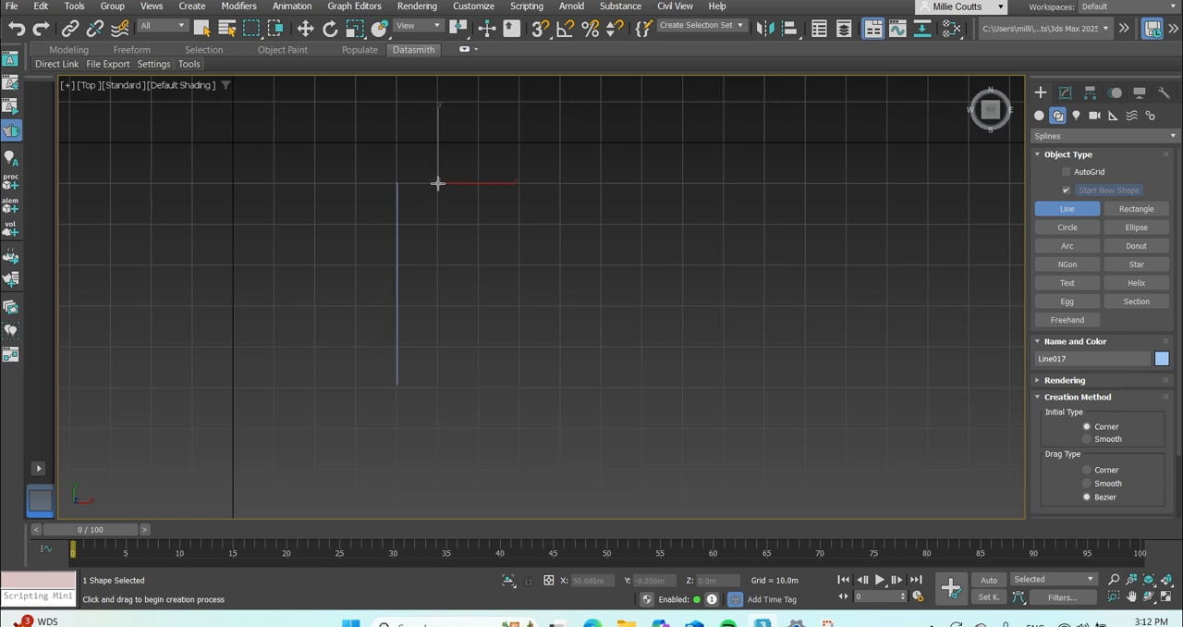
pyautogui.rightClick(438, 387)
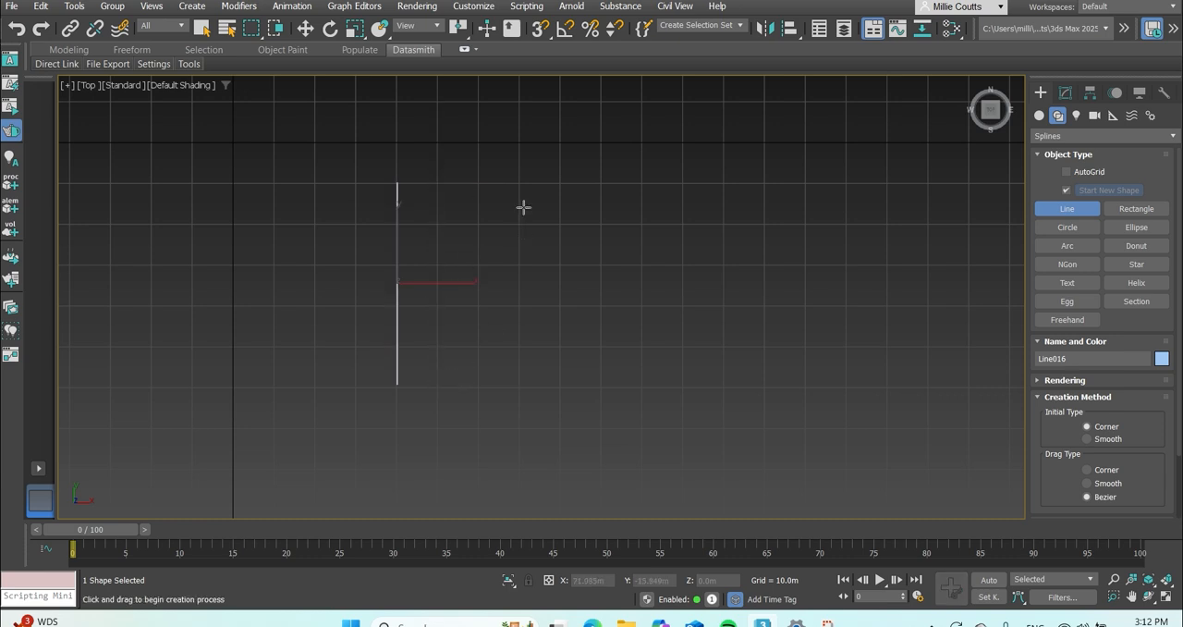
pyautogui.click(437, 183)
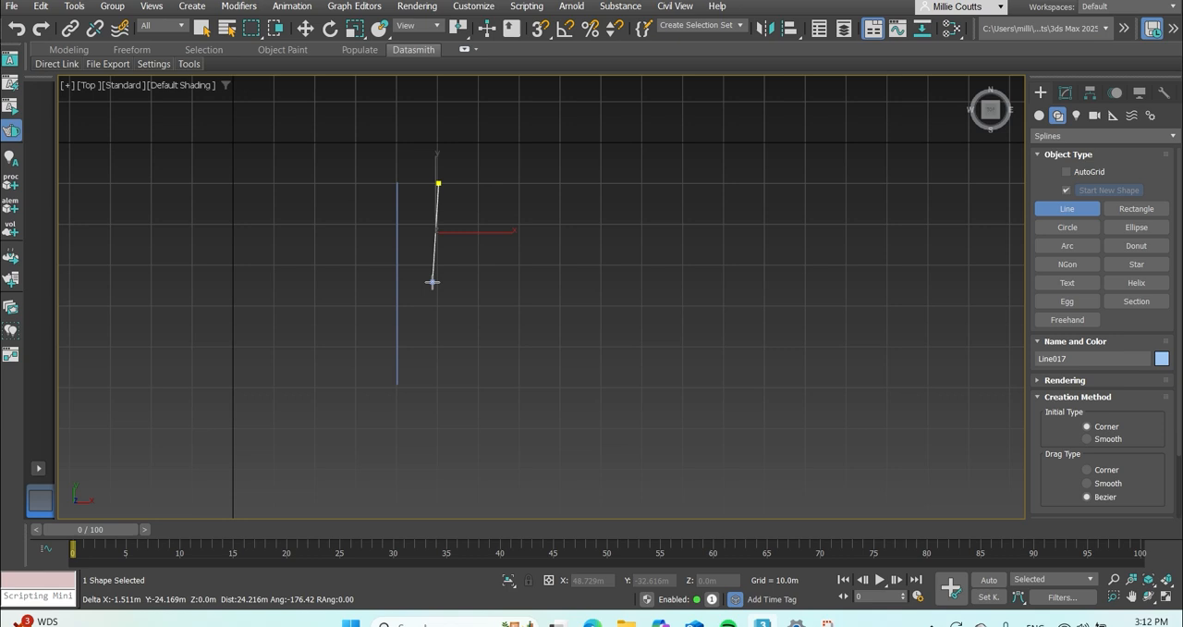
pyautogui.click(438, 383)
pyautogui.rightClick(567, 367)
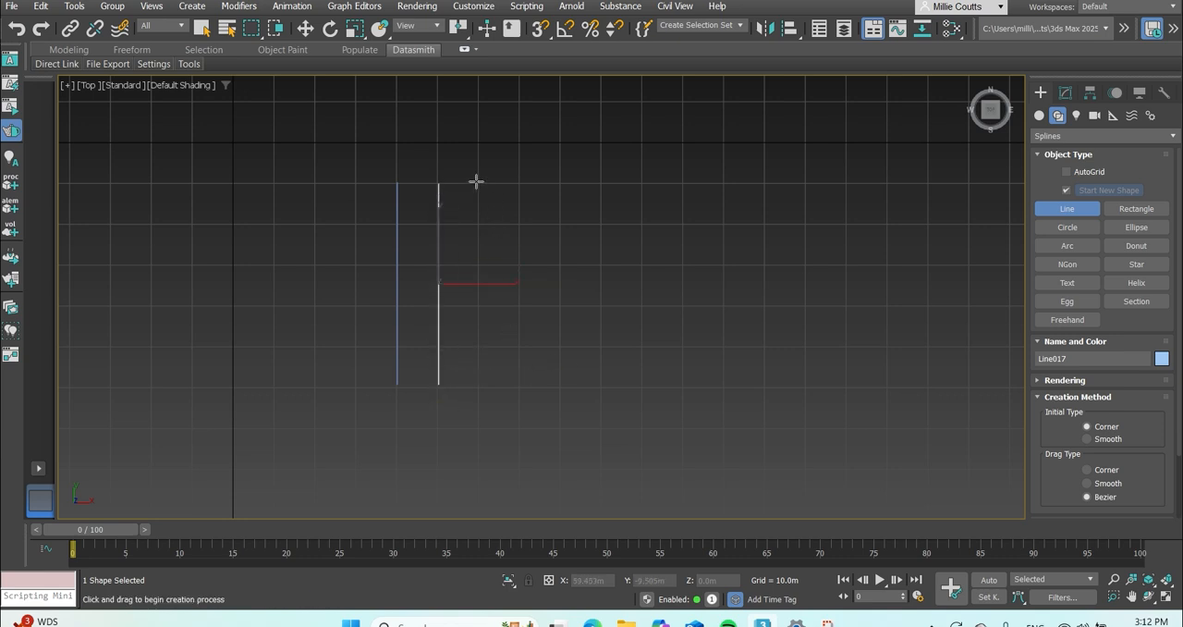
pyautogui.click(479, 182)
pyautogui.click(479, 384)
pyautogui.rightClick(530, 156)
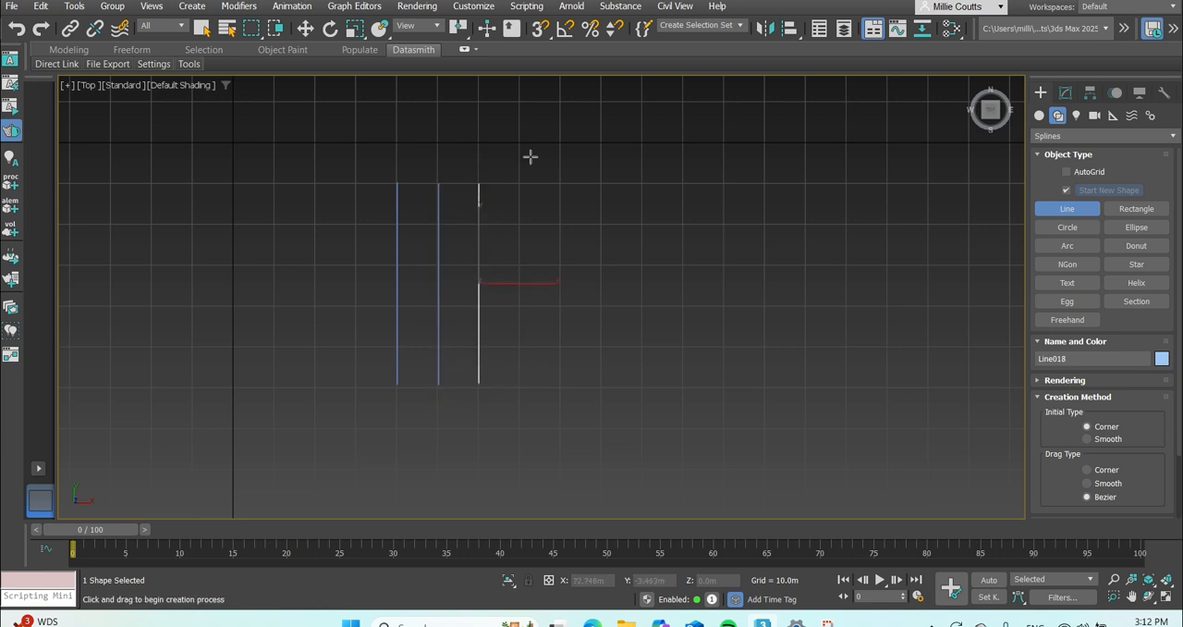
pyautogui.click(519, 185)
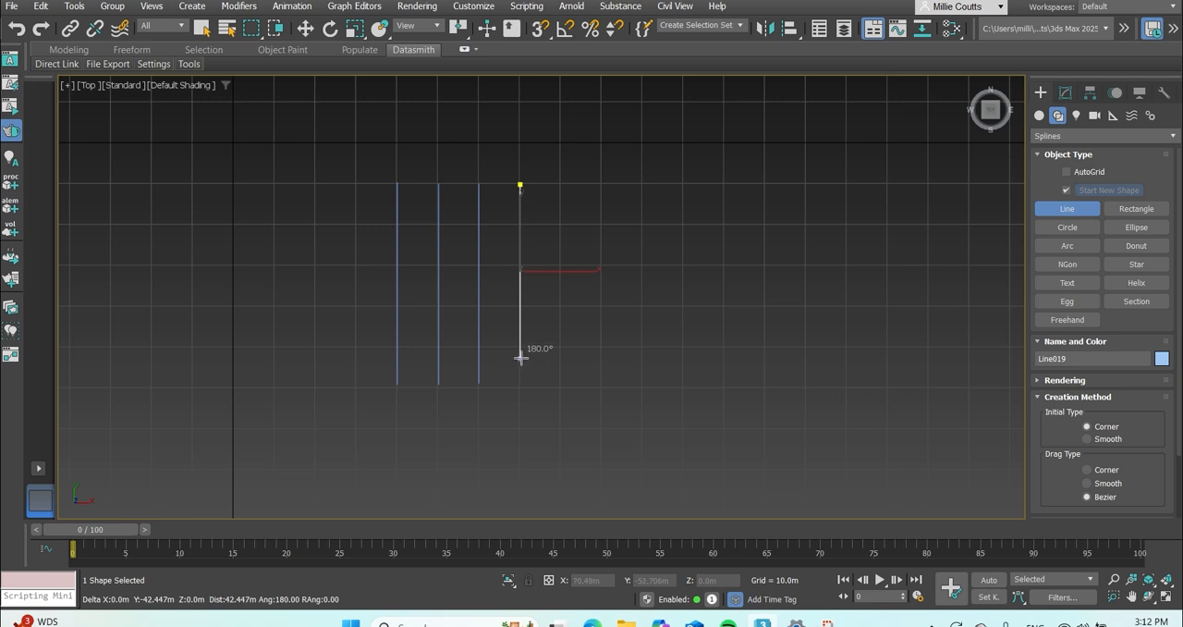
pyautogui.click(520, 387)
pyautogui.rightClick(521, 387)
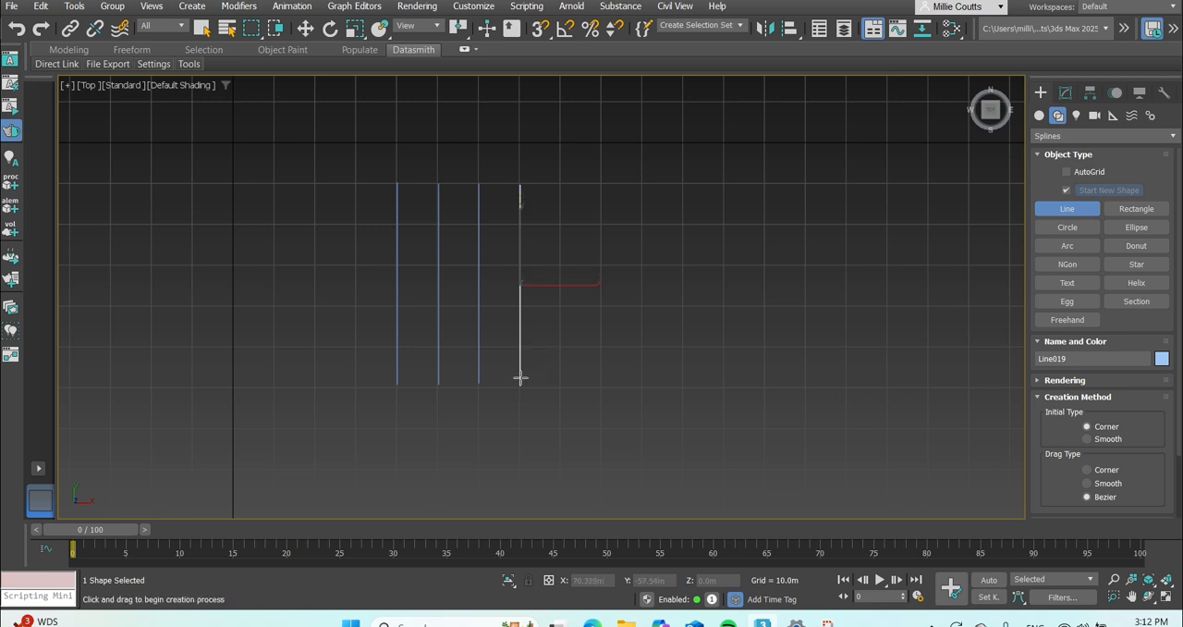
# Draw four horizontal lines about 50 m long across the vertical ones, spaced about 10 m apart.
pyautogui.click(356, 222)
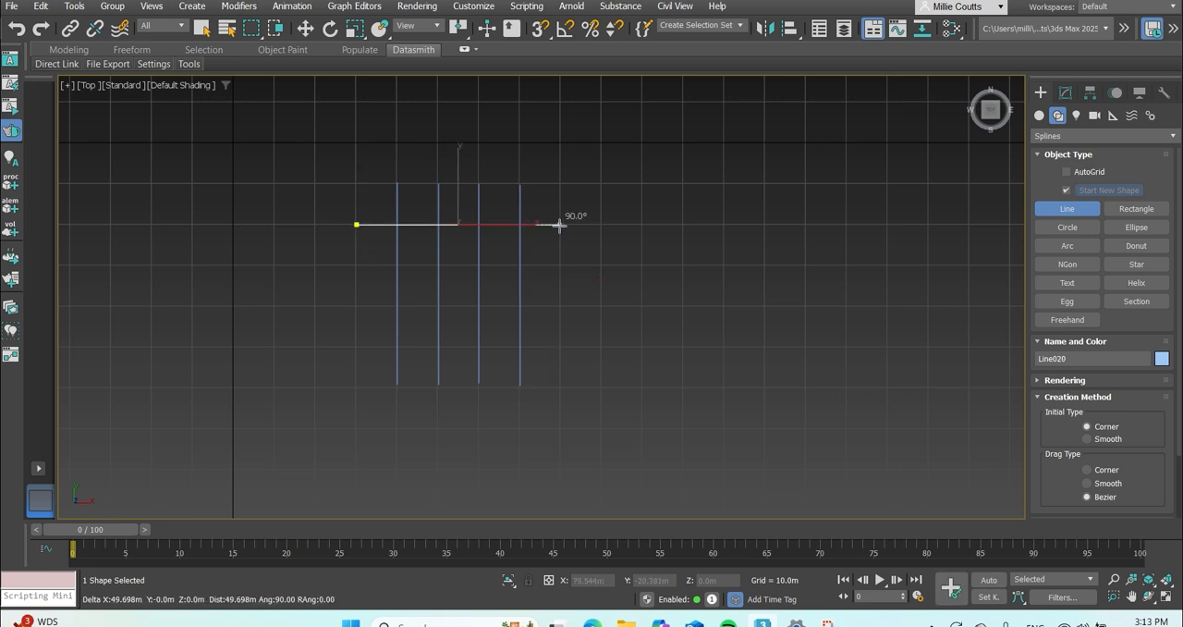
pyautogui.click(557, 223)
pyautogui.rightClick(557, 223)
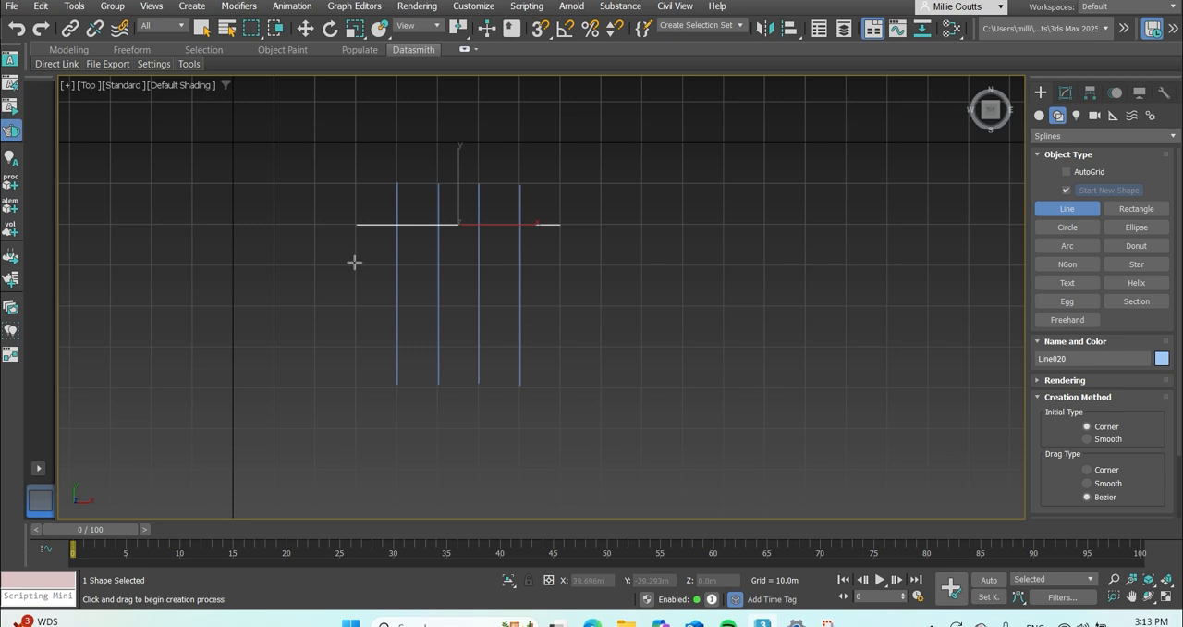
pyautogui.click(357, 264)
pyautogui.click(563, 265)
pyautogui.rightClick(563, 264)
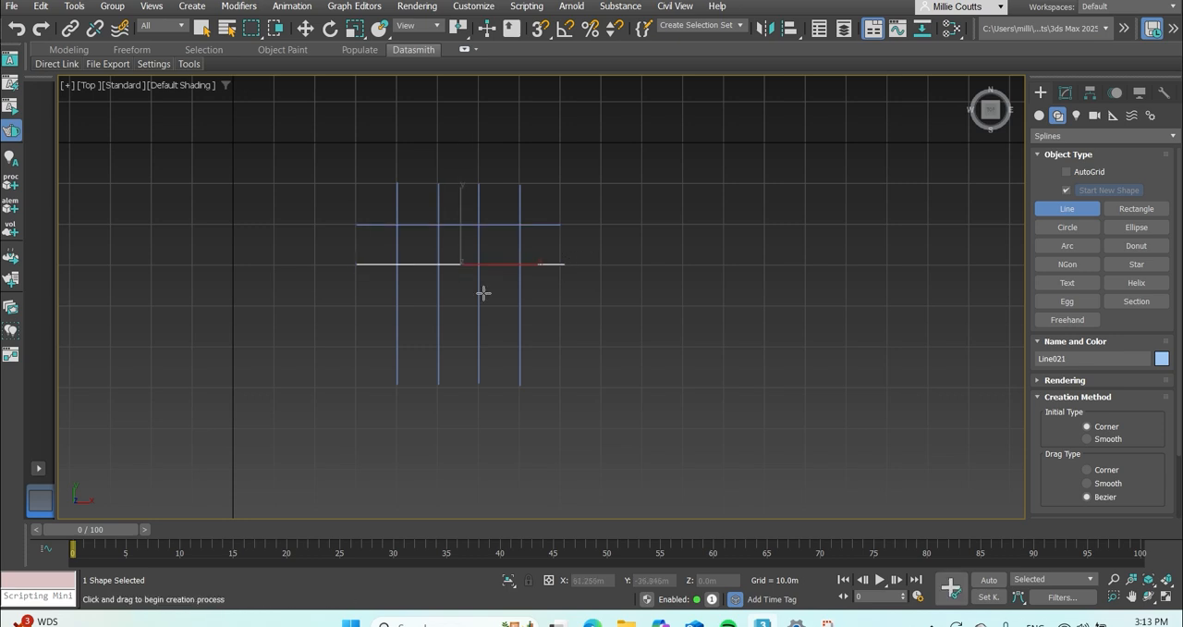
pyautogui.click(355, 303)
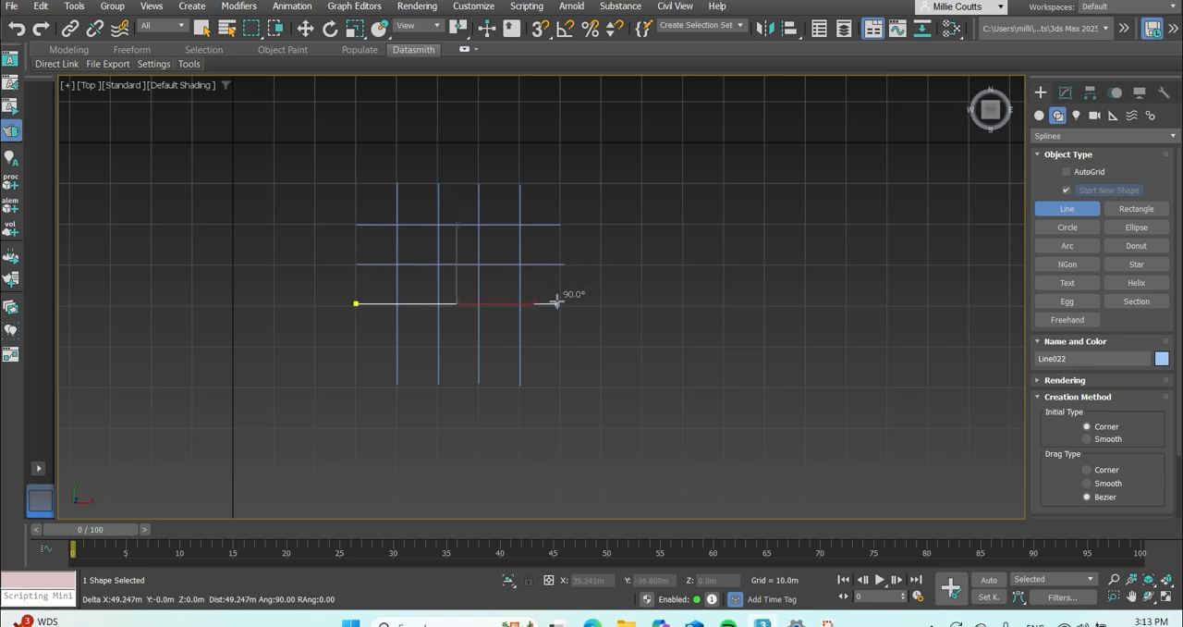
pyautogui.click(564, 304)
pyautogui.rightClick(564, 304)
pyautogui.click(358, 346)
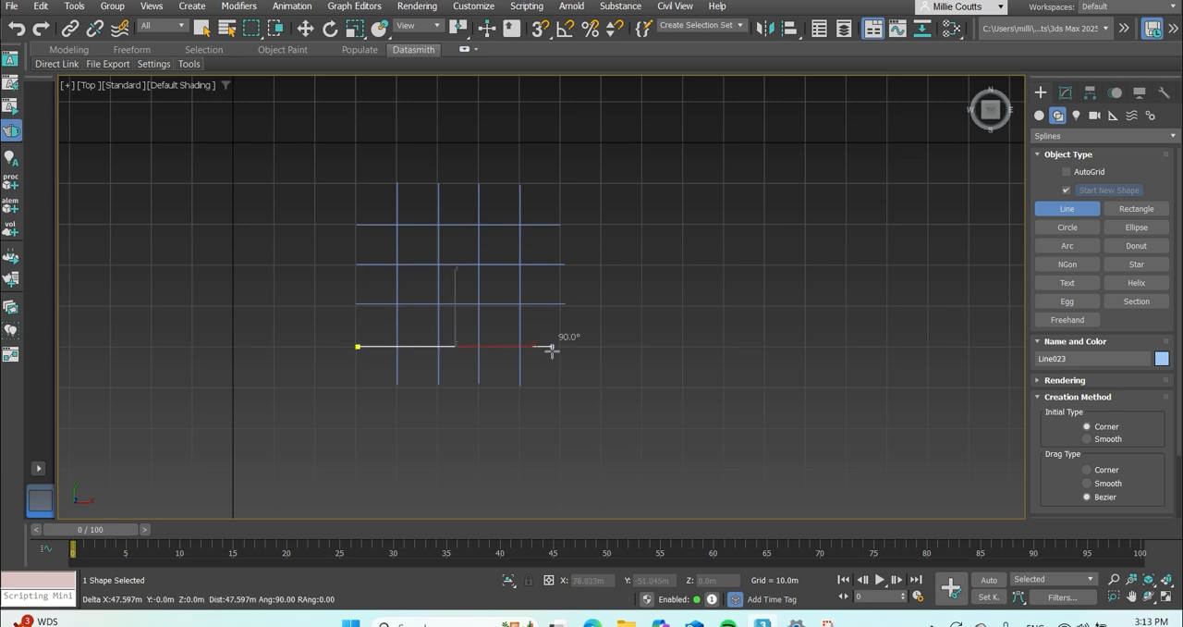
pyautogui.click(562, 346)
pyautogui.rightClick(561, 346)
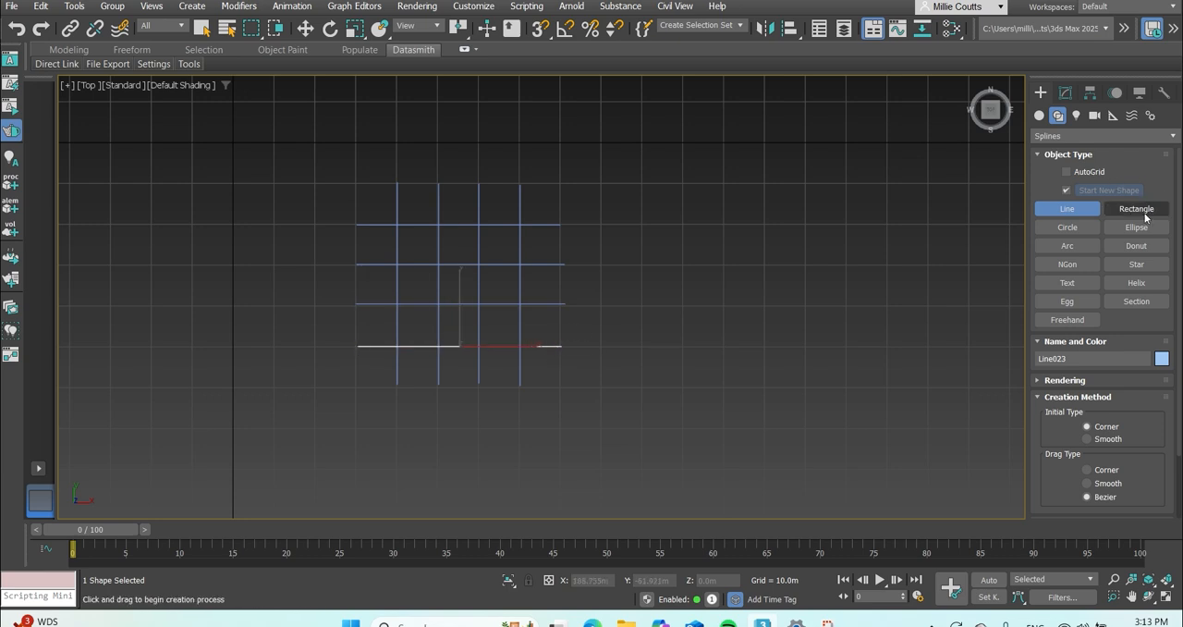
pyautogui.click(1066, 93)
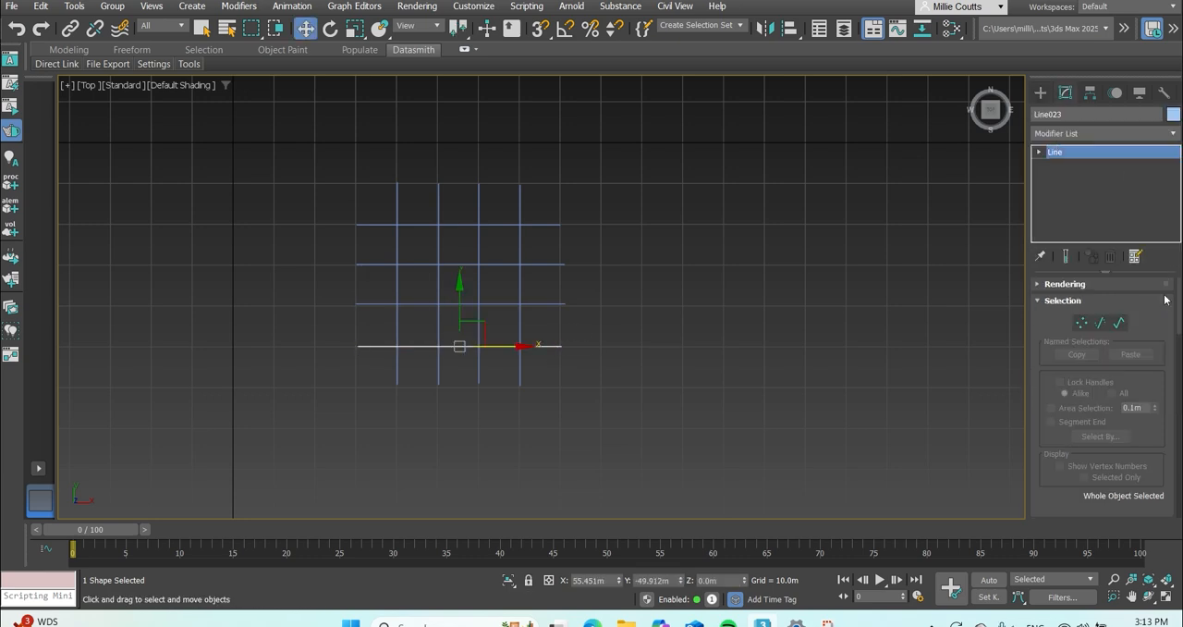
pyautogui.click(1120, 322)
pyautogui.moveTo(282, 159); pyautogui.dragTo(640, 391)
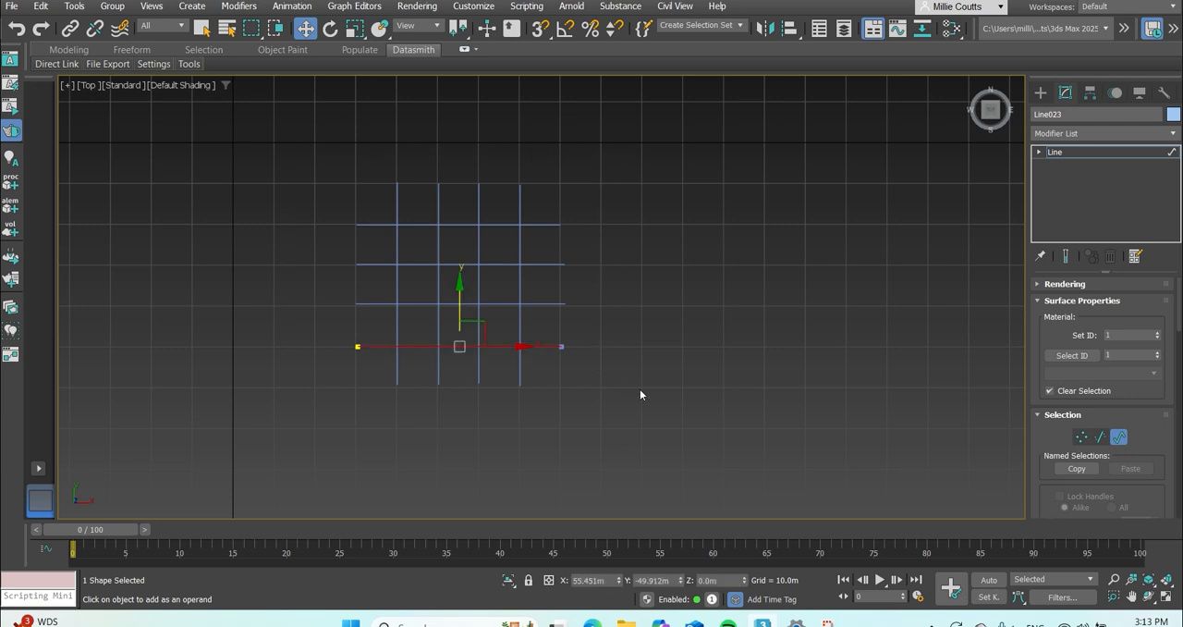
pyautogui.moveTo(613, 462); pyautogui.dragTo(267, 148)
pyautogui.click(731, 336)
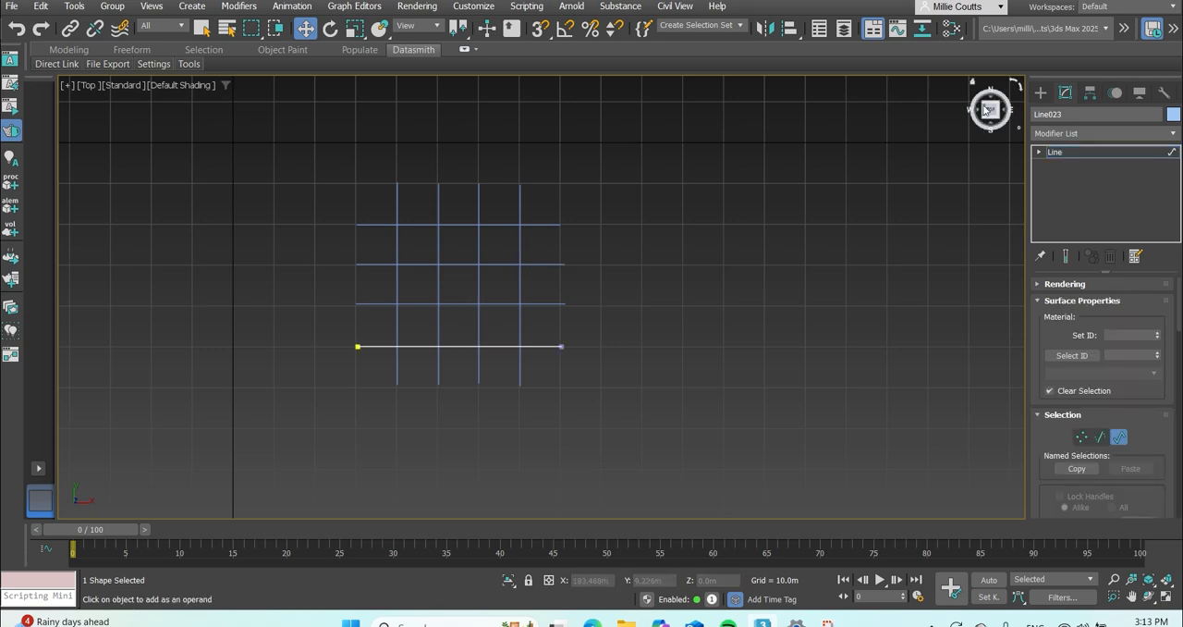
pyautogui.moveTo(991, 110); pyautogui.dragTo(966, 70)
pyautogui.moveTo(553, 422); pyautogui.dragTo(331, 230)
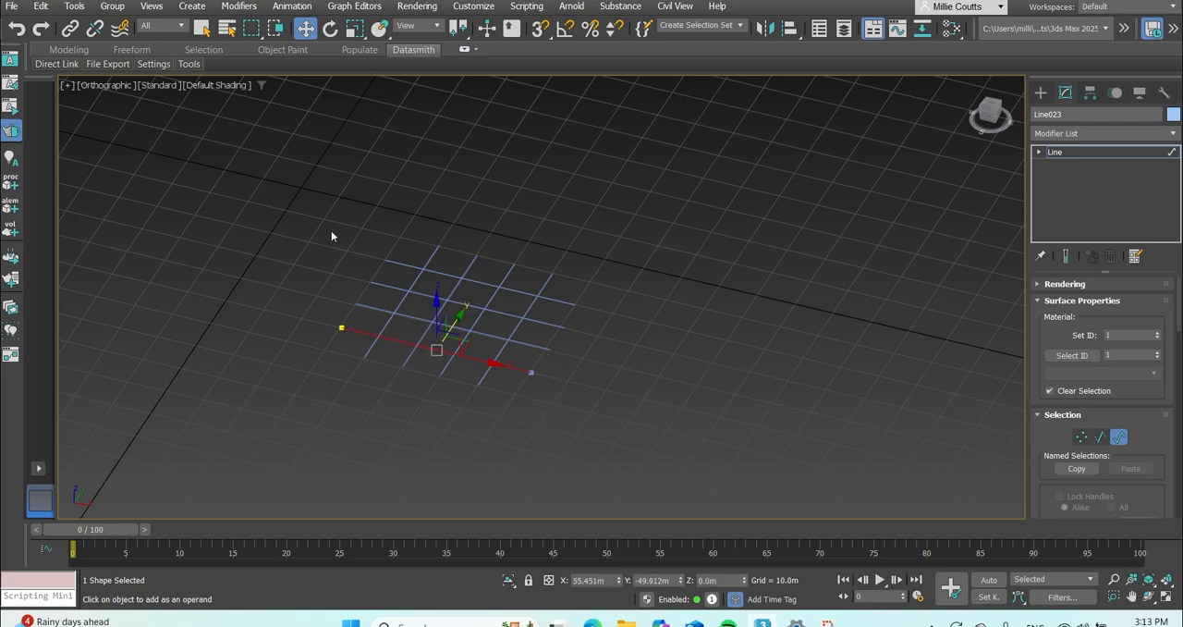
pyautogui.click(331, 232)
pyautogui.click(413, 347)
pyautogui.click(412, 387)
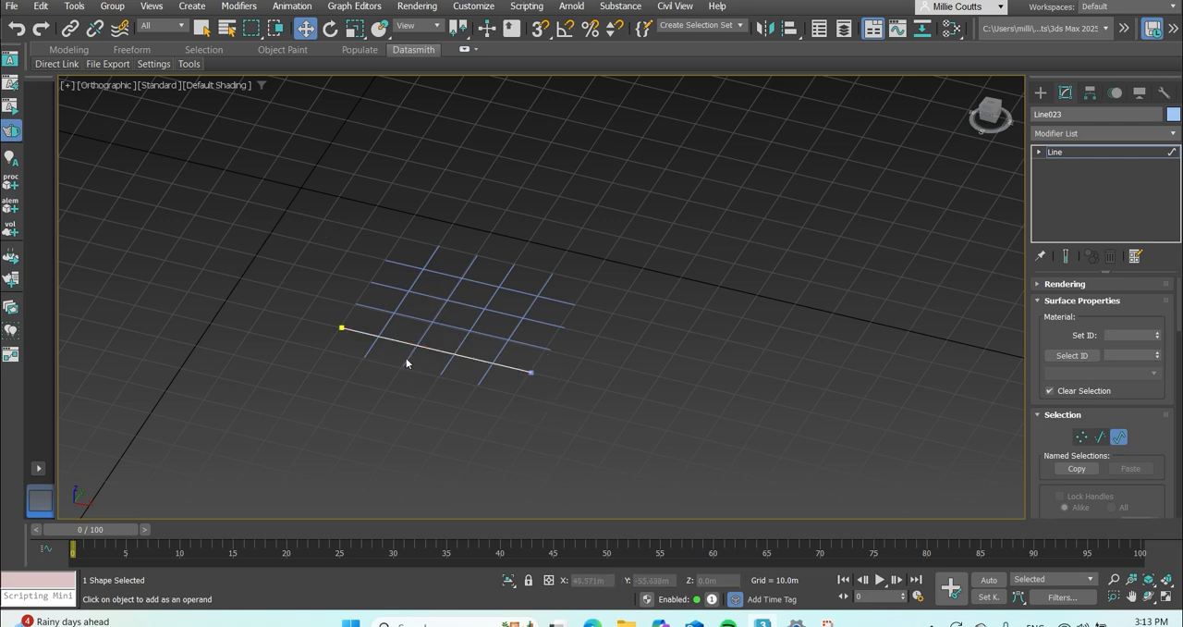
pyautogui.moveTo(478, 124); pyautogui.dragTo(457, 138, button='middle')
pyautogui.click(337, 34)
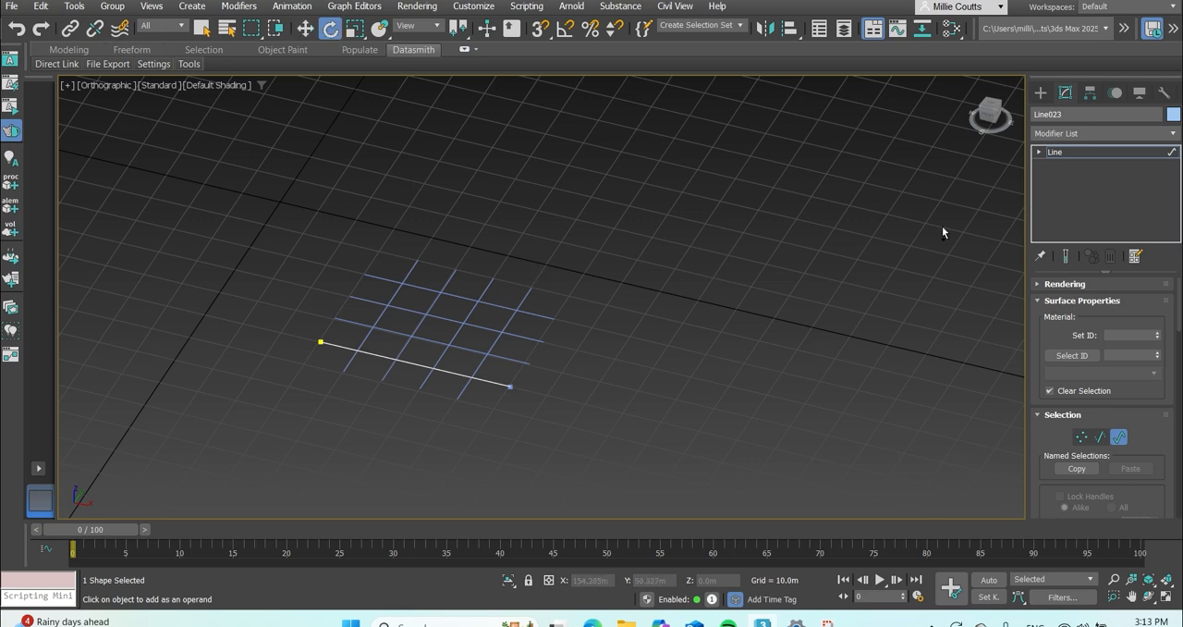
pyautogui.click(1038, 94)
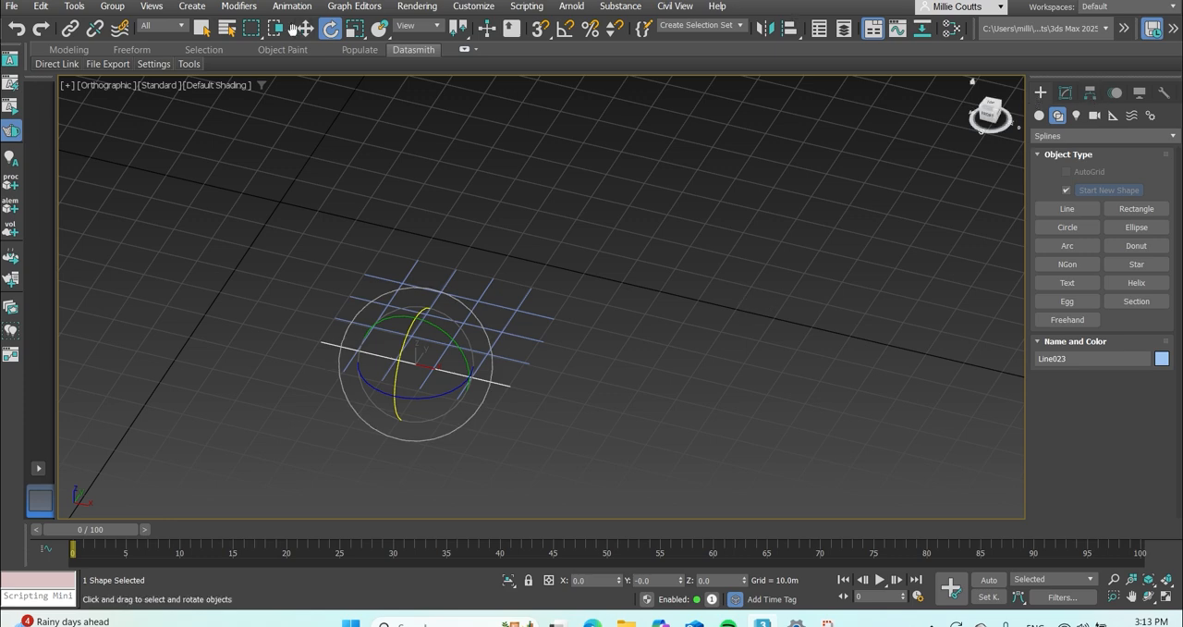
pyautogui.click(305, 29)
pyautogui.click(1065, 93)
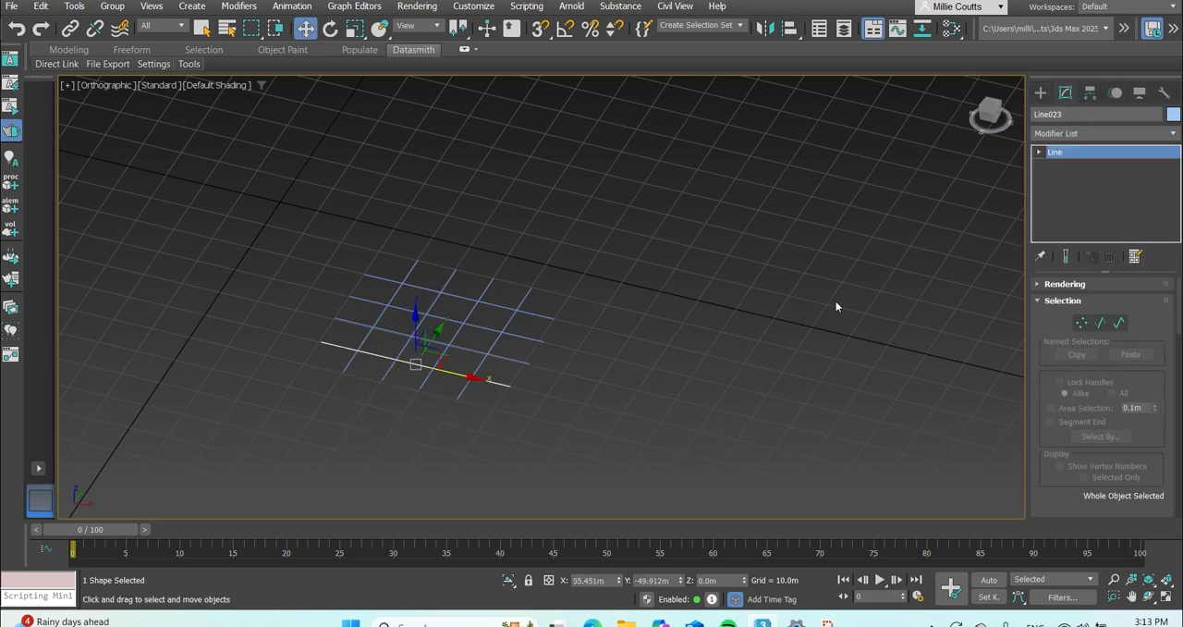
# Select all eight crossing line splines and apply a Sweep modifier to them.
pyautogui.click(588, 294)
pyautogui.moveTo(317, 228); pyautogui.dragTo(532, 446)
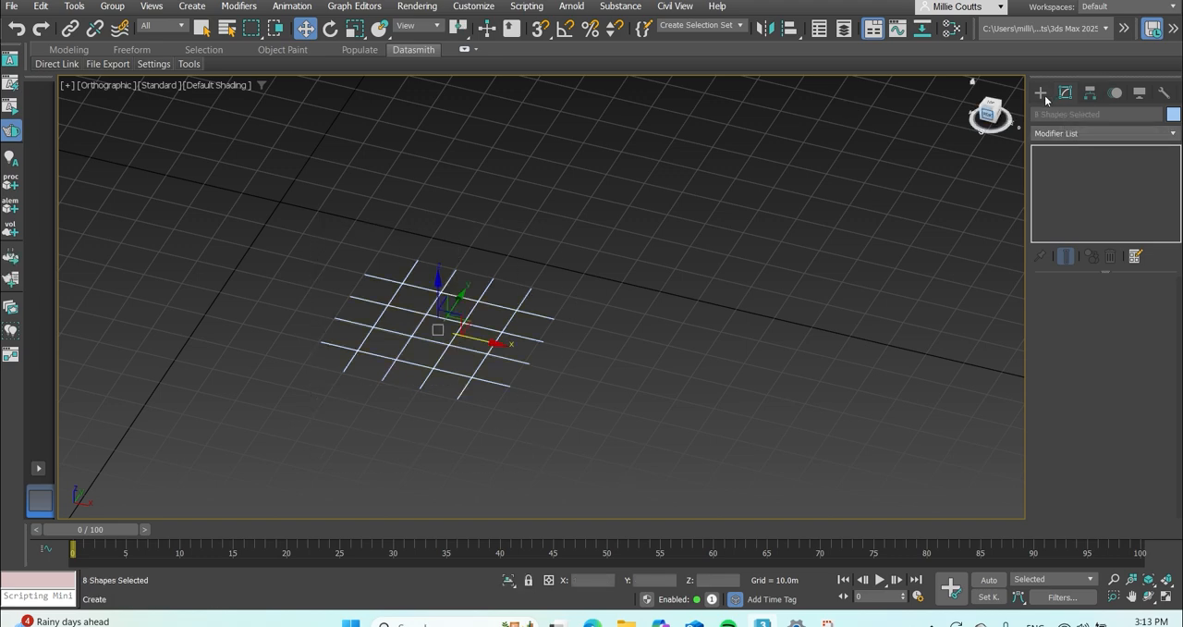
pyautogui.click(1082, 131)
pyautogui.write('swee')
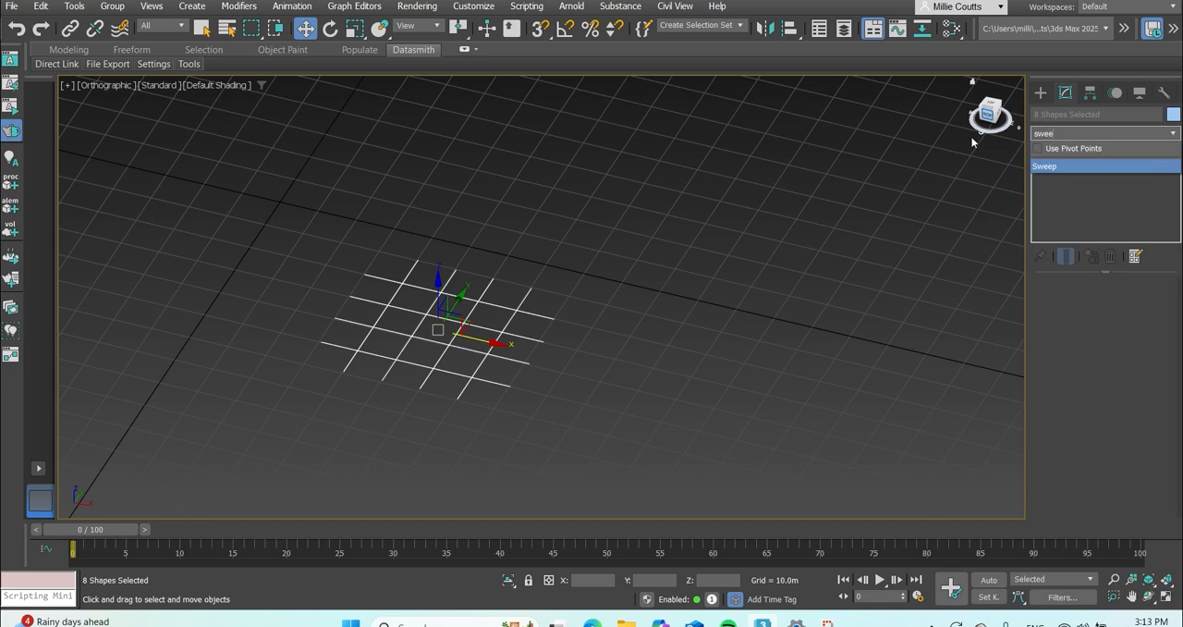
pyautogui.click(1078, 166)
pyautogui.scroll(5, 392, 334)
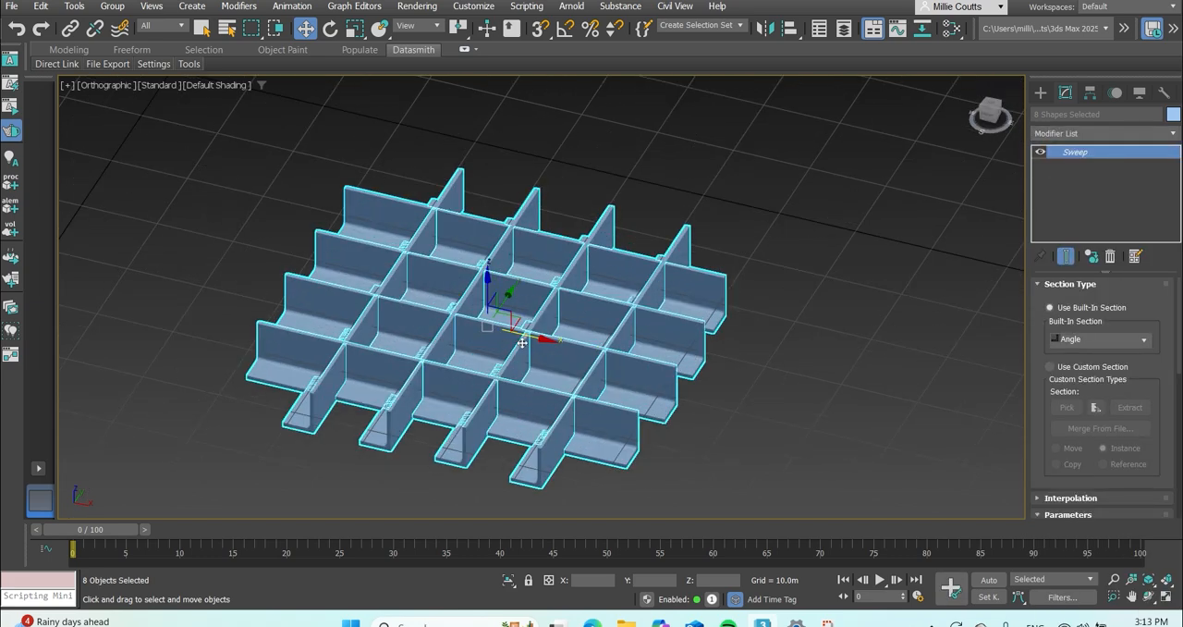
# Set the sweep's built-in section to Wide Flange with a length of 2.205 m and a width of 1.28 m.
pyautogui.click(1140, 341)
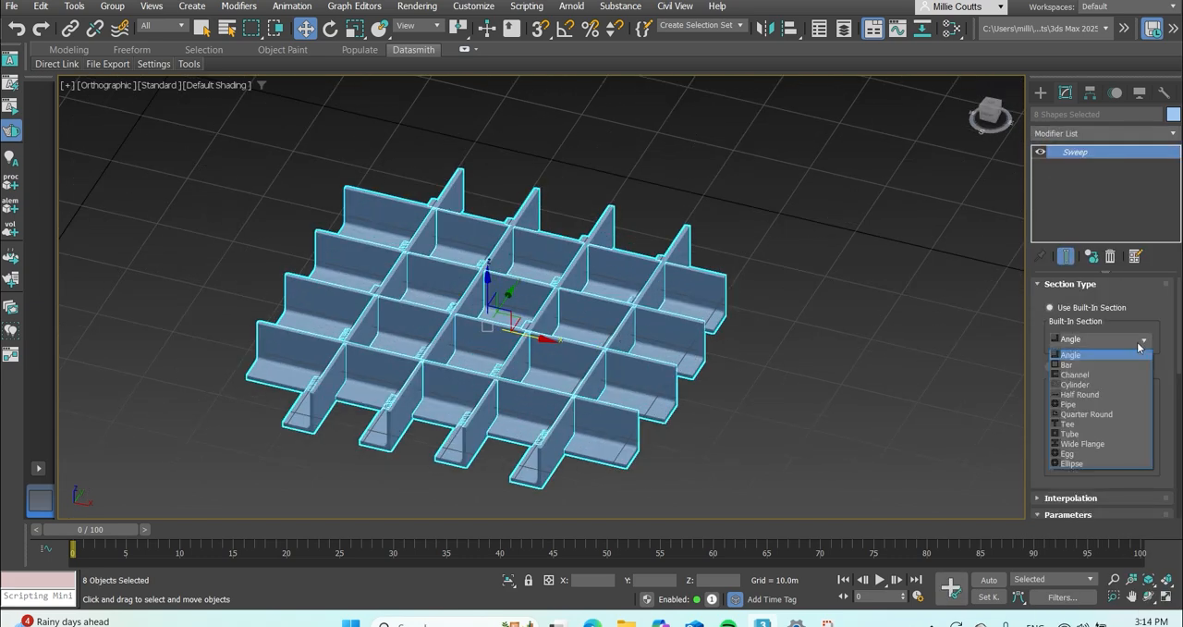
pyautogui.click(1105, 446)
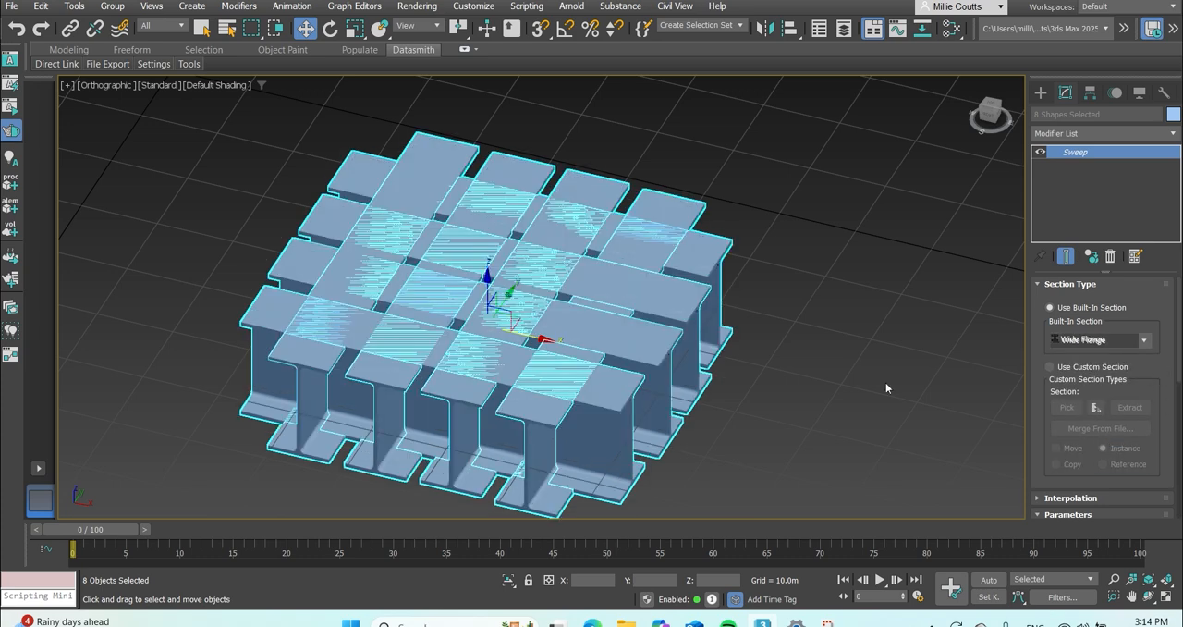
pyautogui.scroll(-4, 1163, 421)
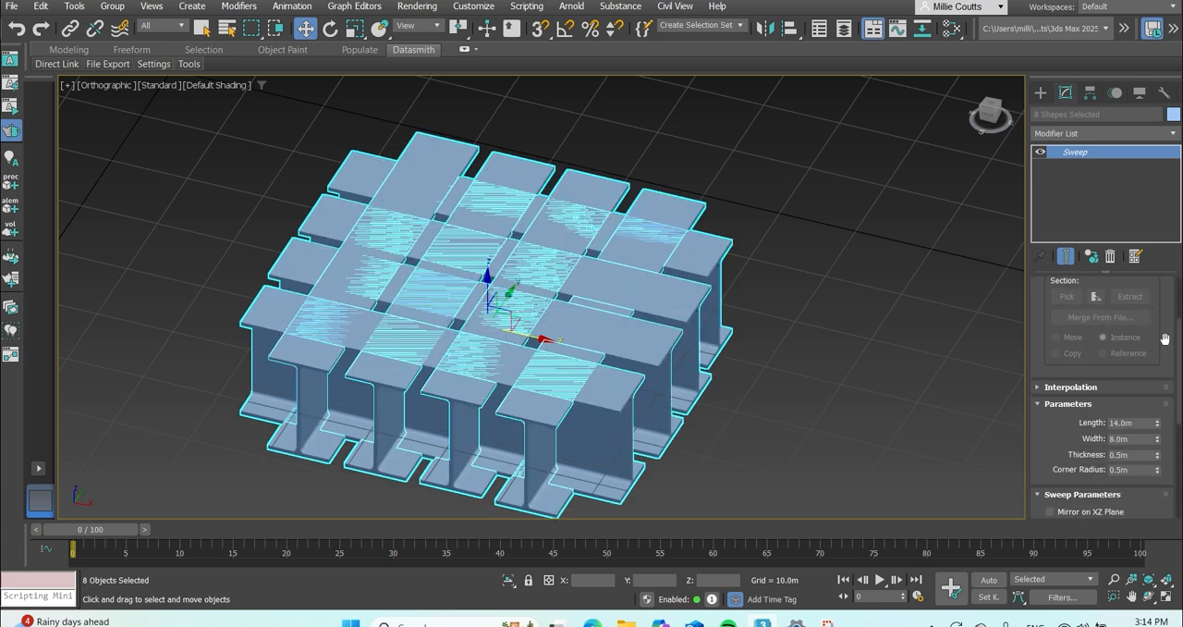
pyautogui.moveTo(1156, 405); pyautogui.dragTo(1146, 475)
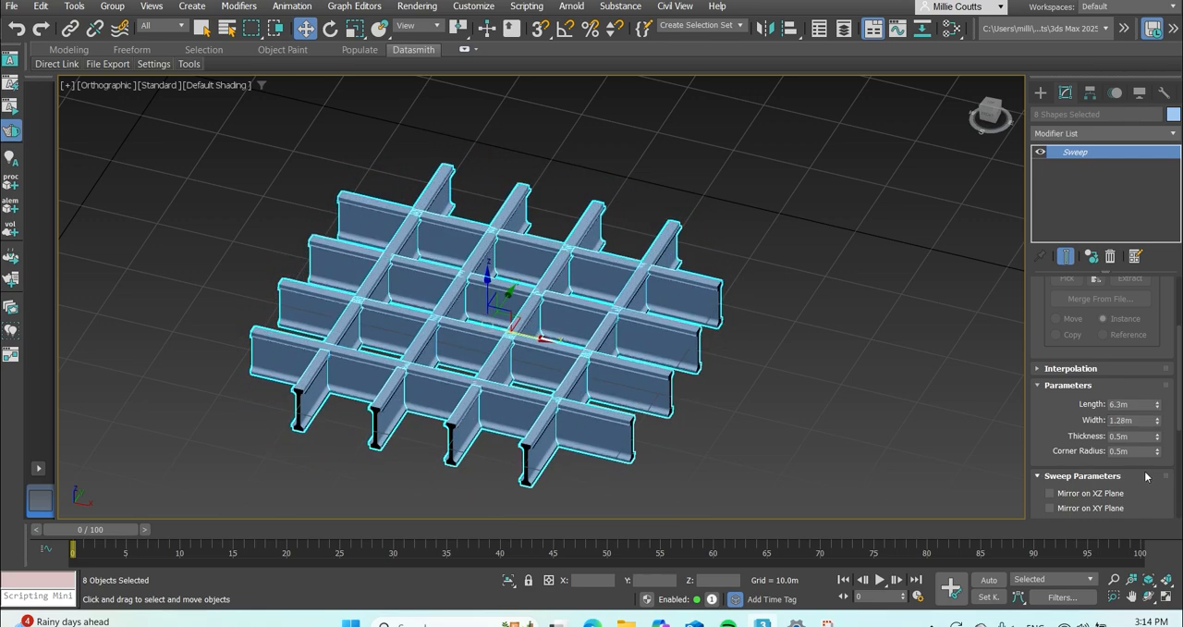
pyautogui.moveTo(1157, 411); pyautogui.dragTo(1153, 444)
pyautogui.scroll(10, 558, 452)
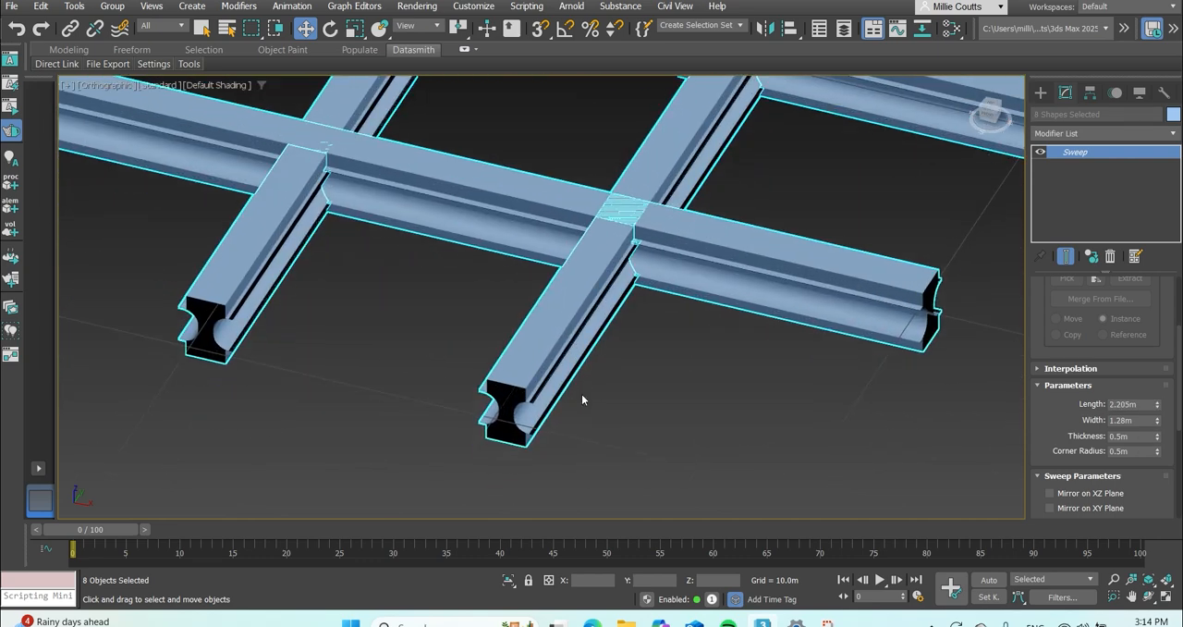
# Set the swept section's corner radius to 0.14 m and its thickness to 0.26 m.
pyautogui.moveTo(1158, 457); pyautogui.dragTo(1153, 476)
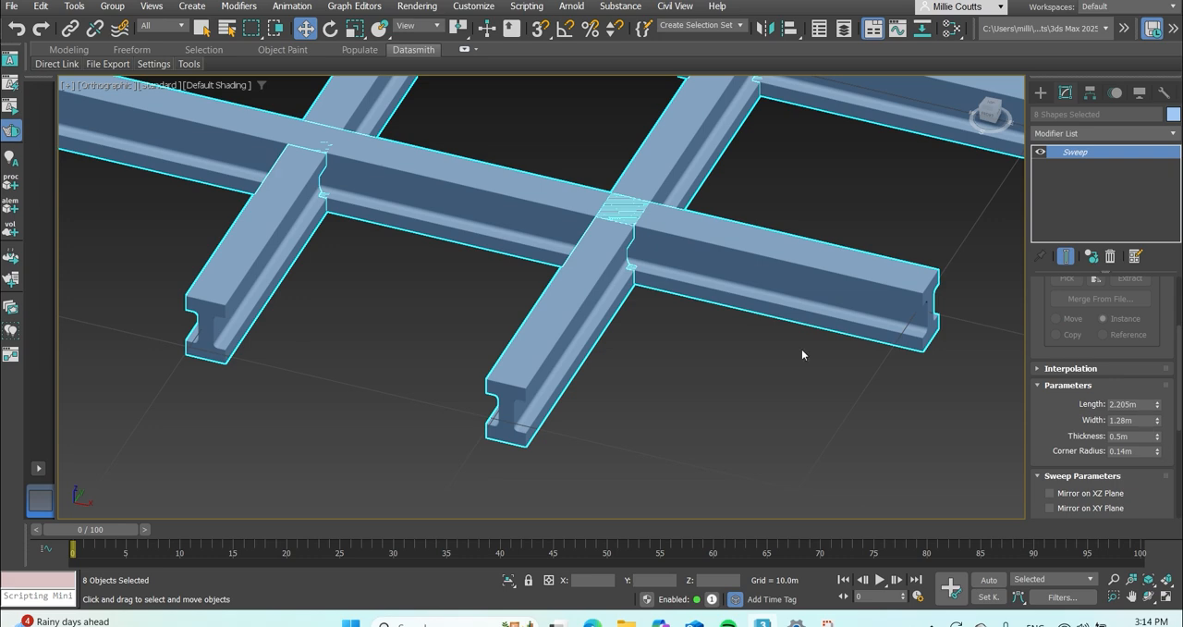
pyautogui.scroll(-2, 592, 351)
pyautogui.scroll(2, 550, 337)
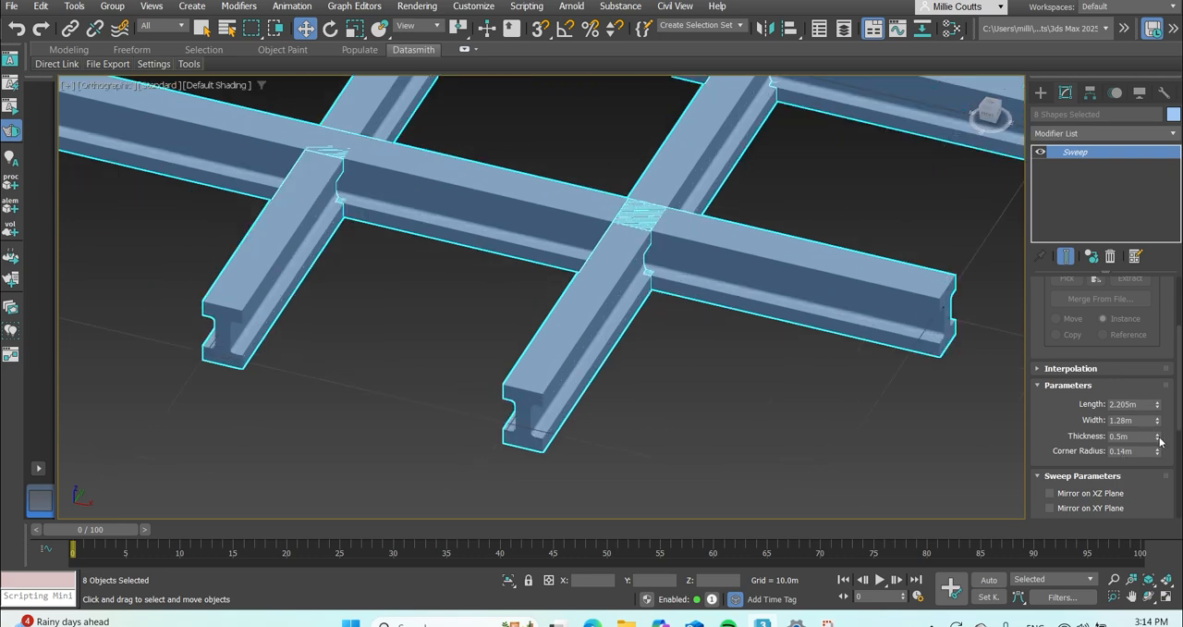
pyautogui.moveTo(1161, 442); pyautogui.dragTo(1159, 455)
pyautogui.scroll(-3, 446, 328)
pyautogui.scroll(2, 389, 397)
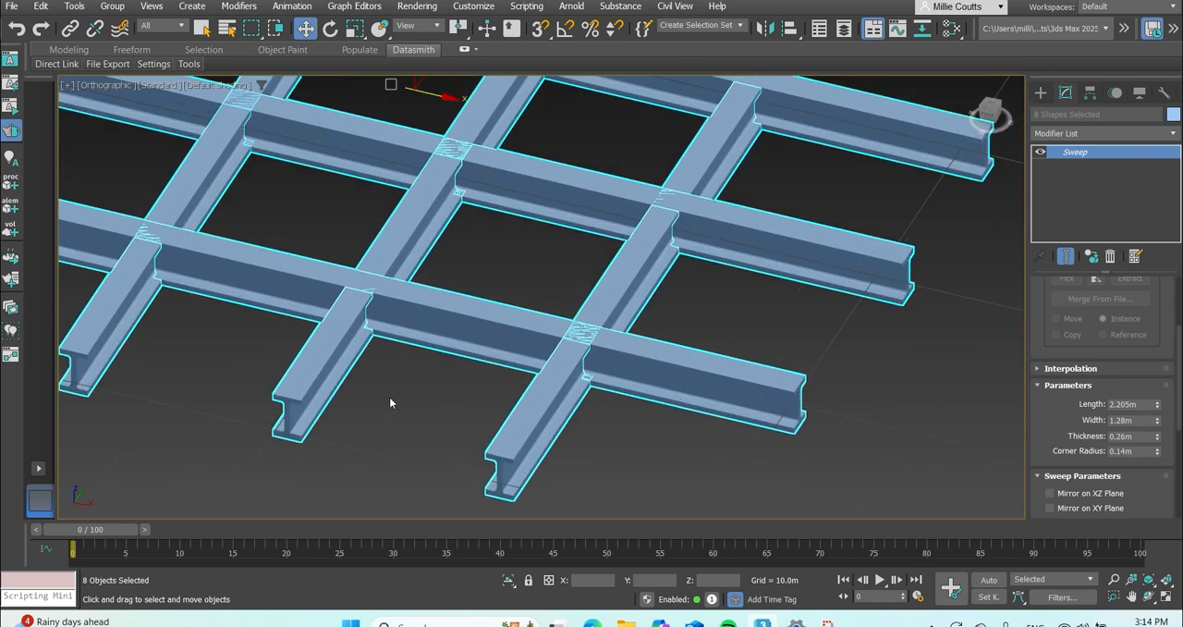
# Select all eight swept bars and rotate them 90 degrees about X so the lattice stands upright.
pyautogui.scroll(-3, 389, 398)
pyautogui.click(646, 417)
pyautogui.scroll(-3, 508, 291)
pyautogui.moveTo(508, 291); pyautogui.dragTo(517, 304, button='middle')
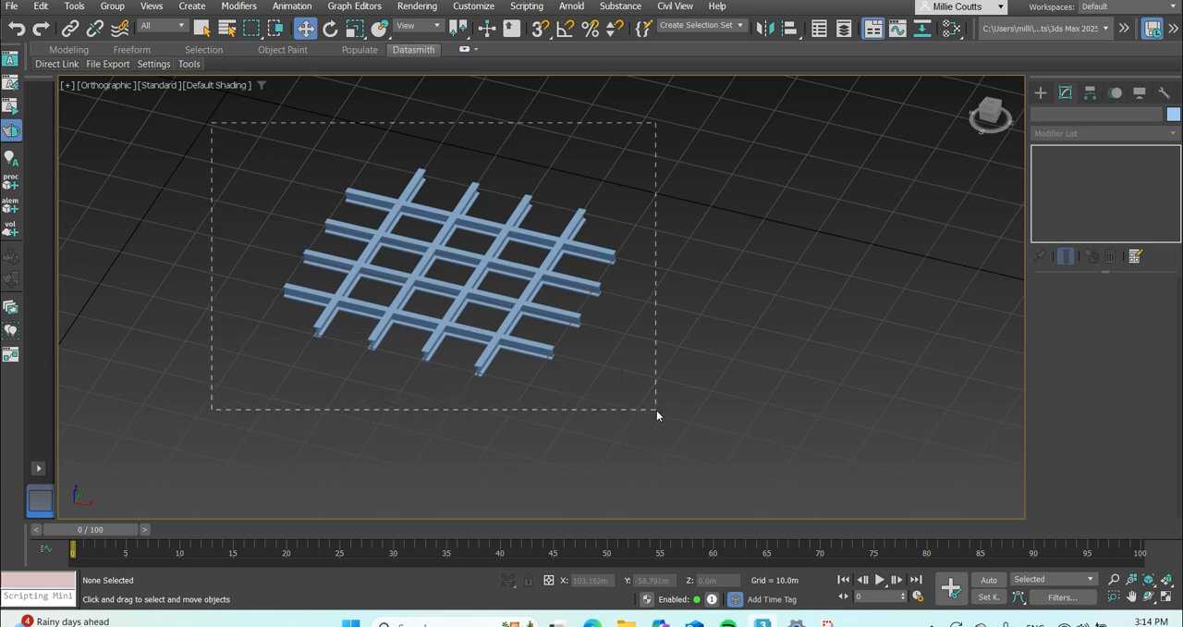
pyautogui.moveTo(657, 409); pyautogui.dragTo(658, 411)
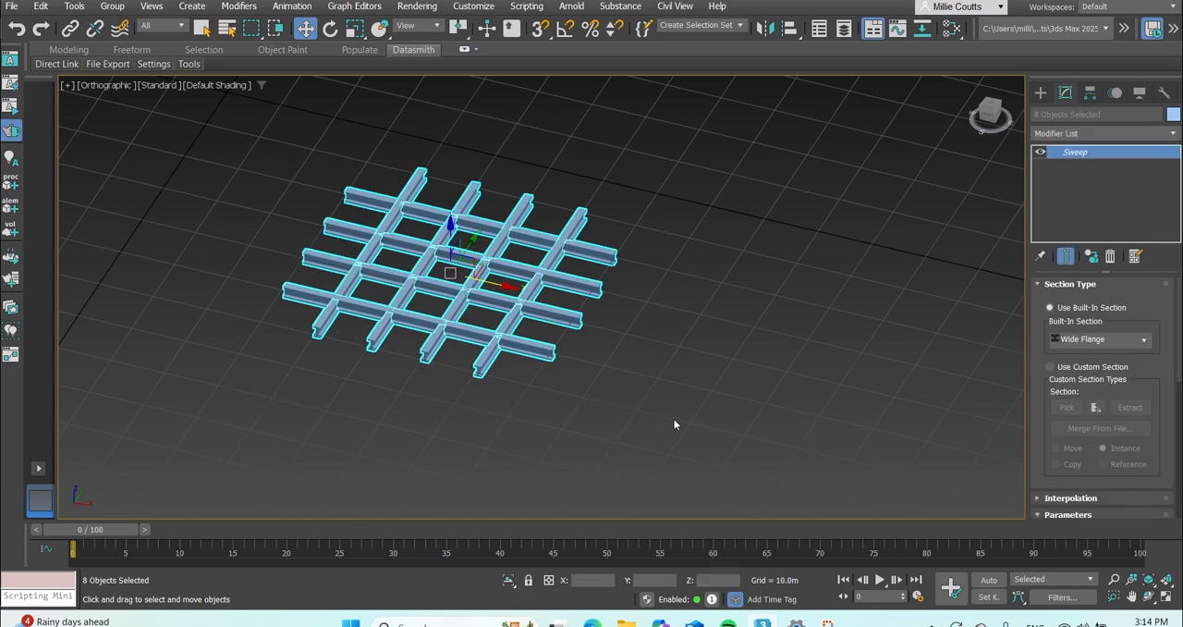
pyautogui.click(330, 29)
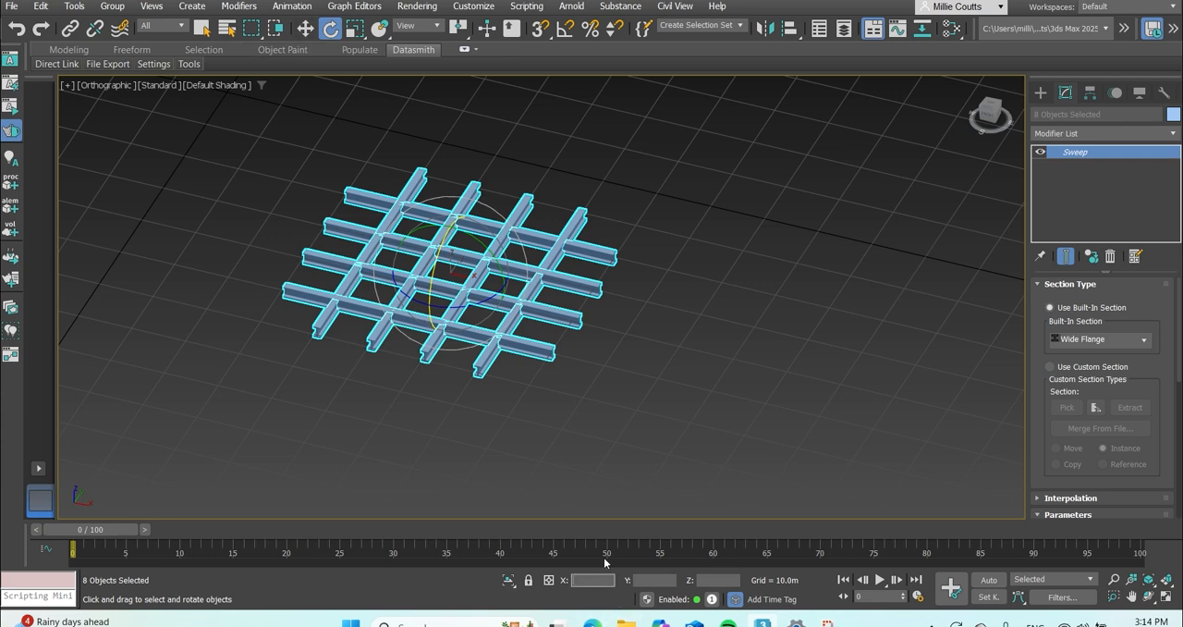
pyautogui.write('90')
pyautogui.press('Return')
pyautogui.click(789, 212)
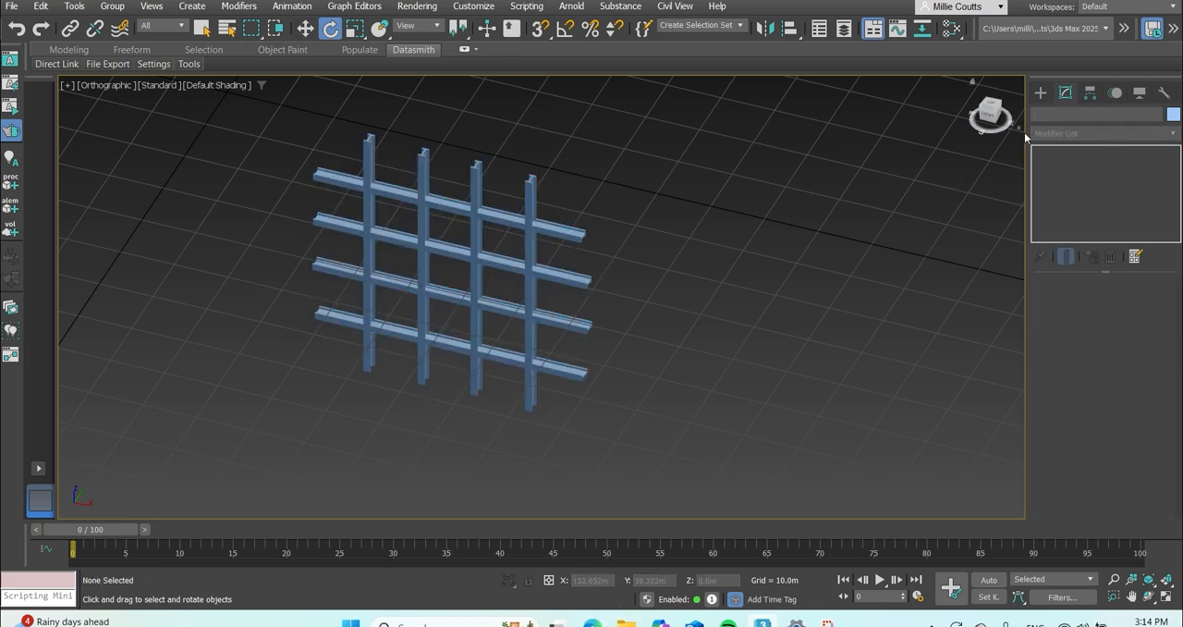
# Delete the second horizontal bar from the top of the upright lattice.
pyautogui.click(999, 110)
pyautogui.moveTo(997, 112)
pyautogui.mouseDown()
pyautogui.moveTo(971, 118)
pyautogui.moveTo(993, 113)
pyautogui.mouseUp()
pyautogui.scroll(-5, 524, 238)
pyautogui.moveTo(438, 192); pyautogui.dragTo(529, 270)
pyautogui.scroll(2, 522, 265)
pyautogui.click(494, 259)
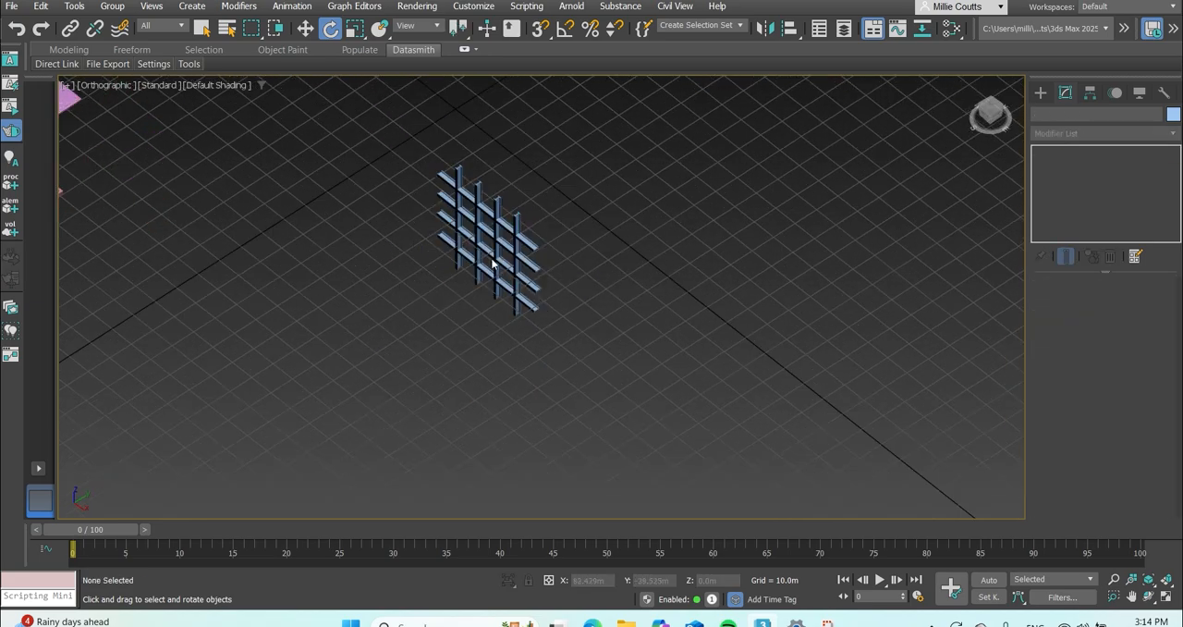
pyautogui.scroll(5, 488, 244)
pyautogui.click(490, 220)
pyautogui.click(652, 222)
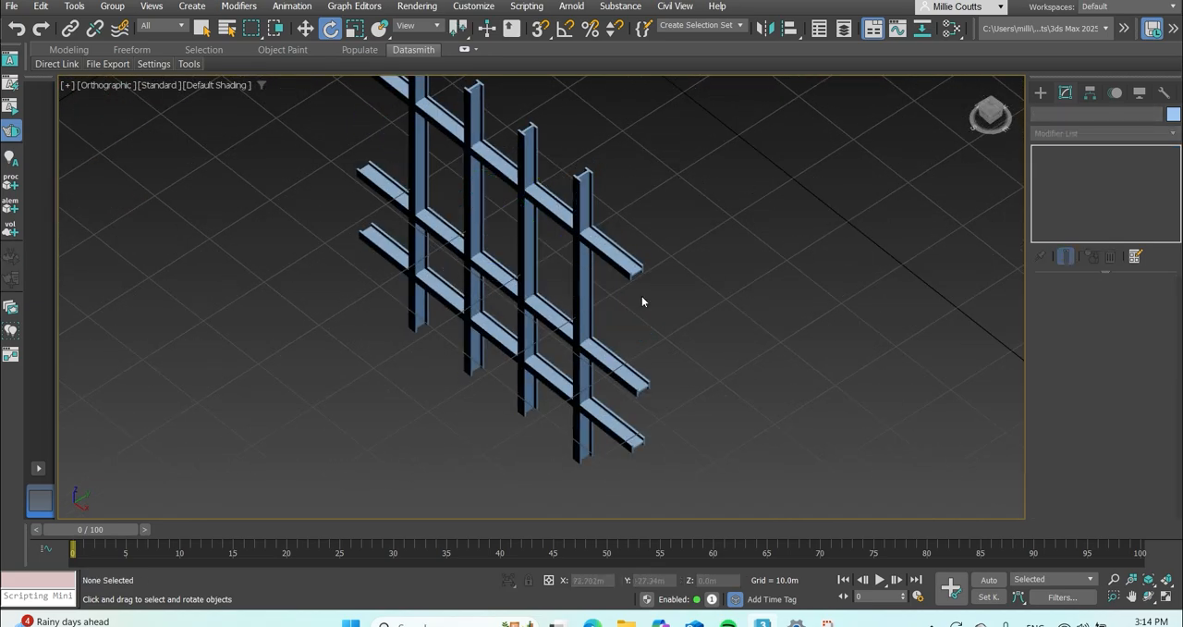
# Delete the second vertical bar from the left side of the lattice.
pyautogui.scroll(-3, 636, 333)
pyautogui.click(1000, 114)
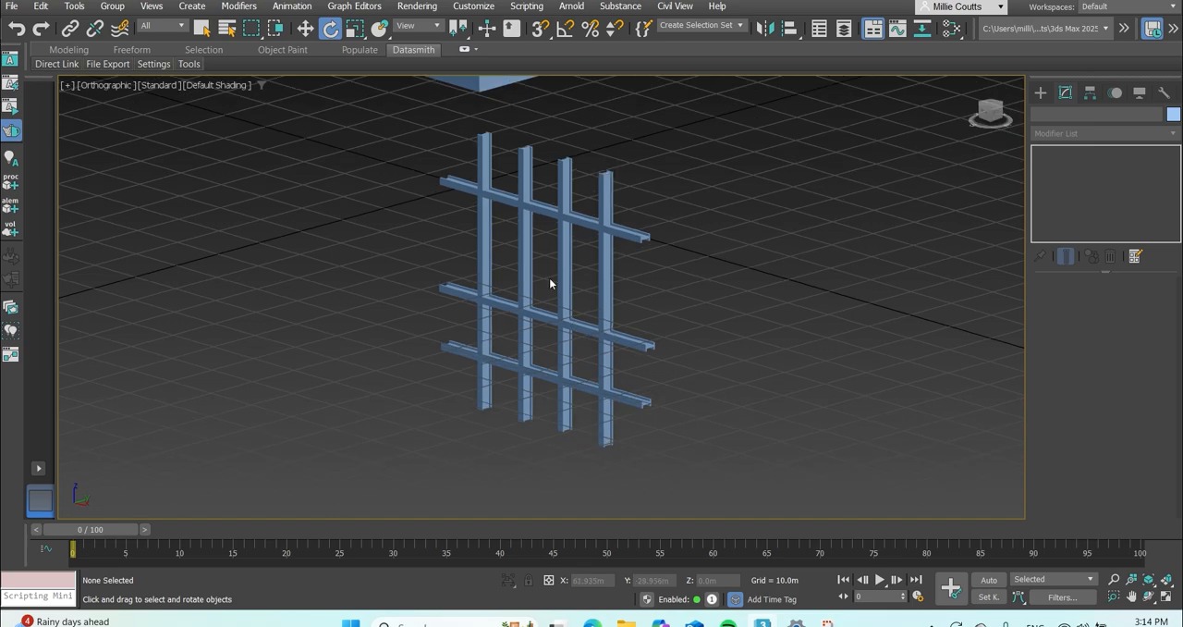
pyautogui.click(521, 271)
pyautogui.click(702, 222)
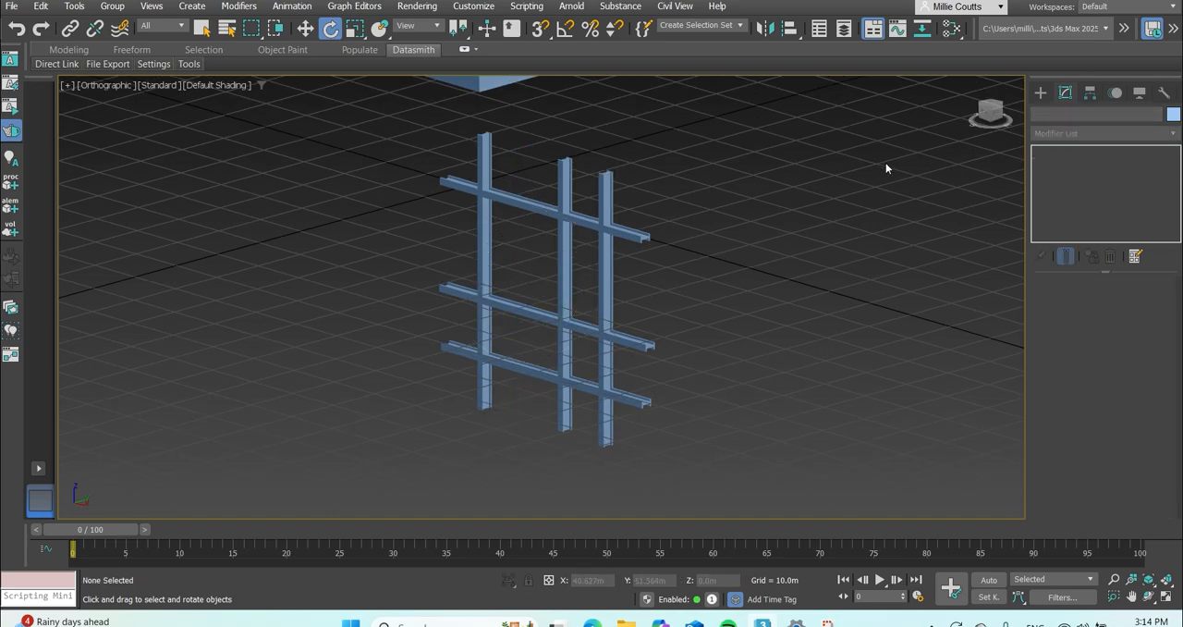
# Examine the lattice from another angle and select its six remaining bars to check them.
pyautogui.click(988, 117)
pyautogui.moveTo(989, 116); pyautogui.dragTo(954, 123)
pyautogui.scroll(-3, 442, 267)
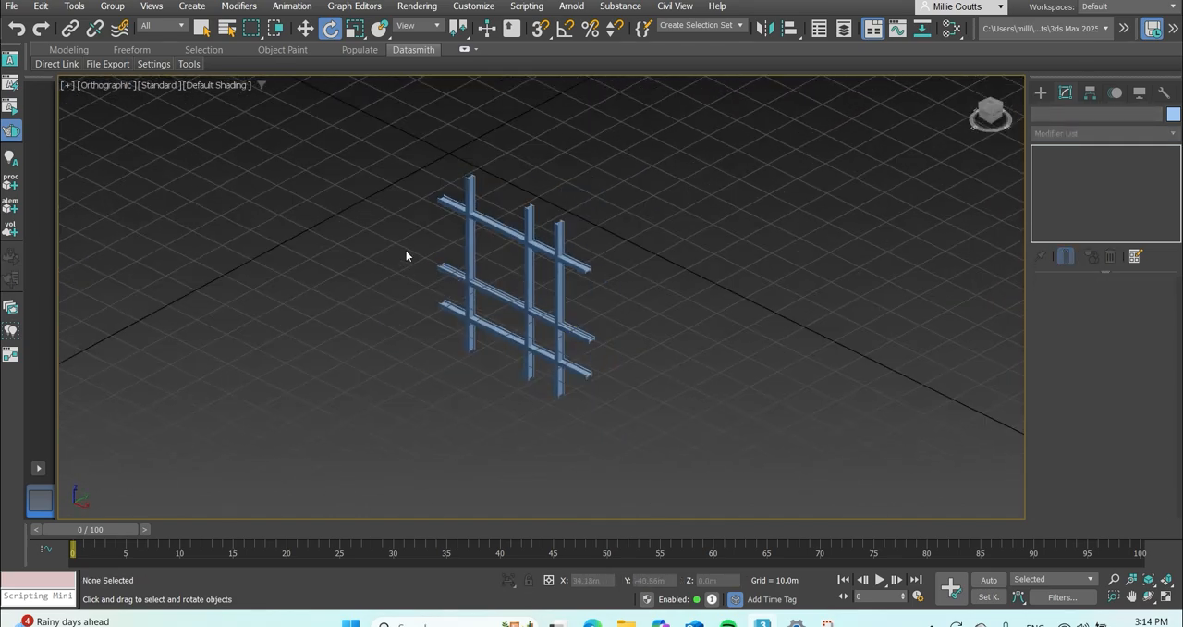
pyautogui.click(305, 29)
pyautogui.moveTo(384, 161); pyautogui.dragTo(638, 437)
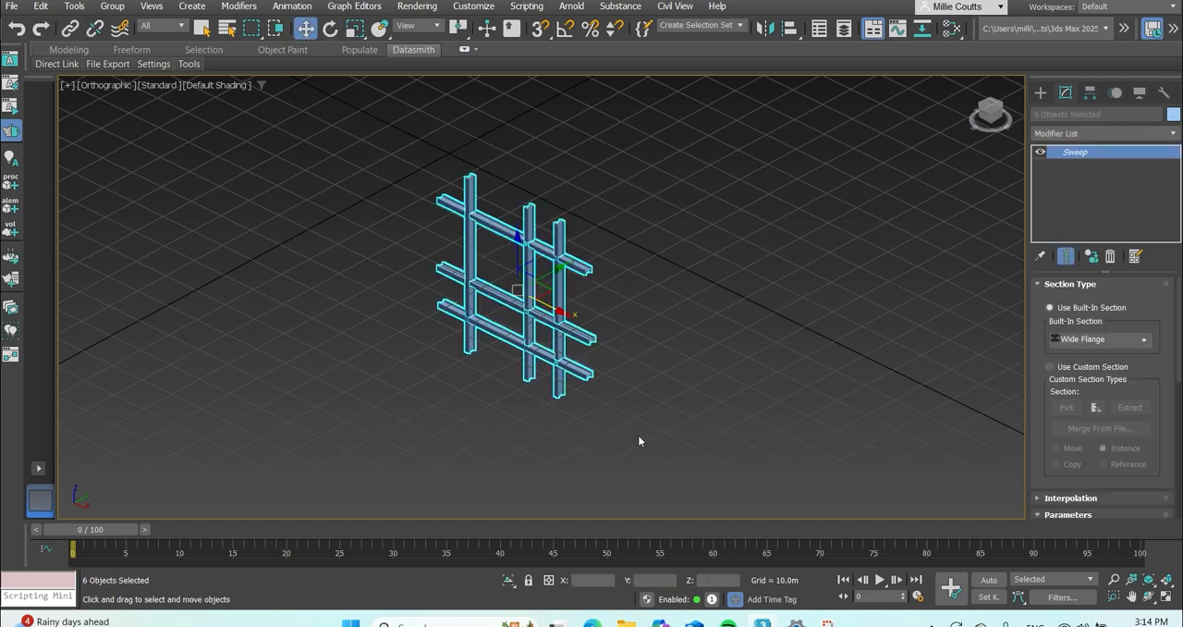
pyautogui.click(631, 291)
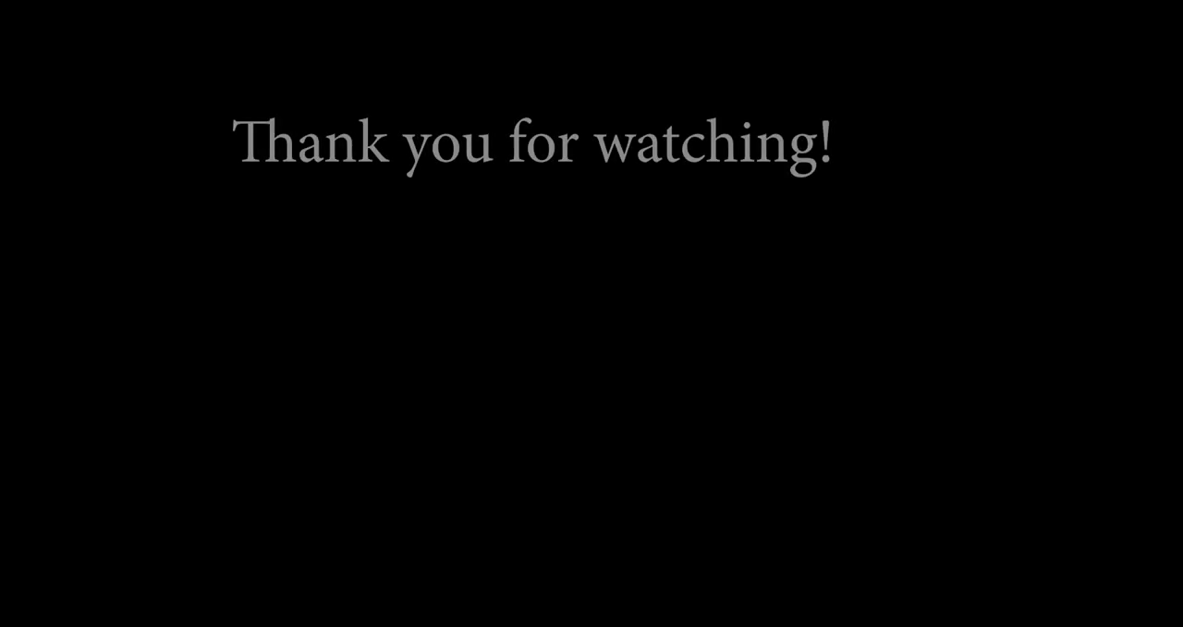